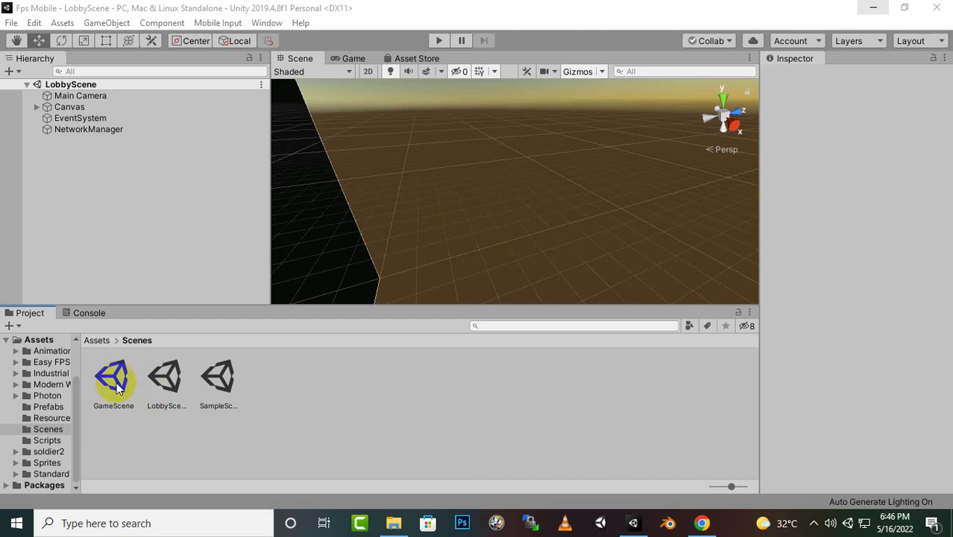
# Open GameScene and place PlayerPrefab from Resources in the alley beside the barrel.
pyautogui.click(114, 386)
pyautogui.doubleClick(113, 385)
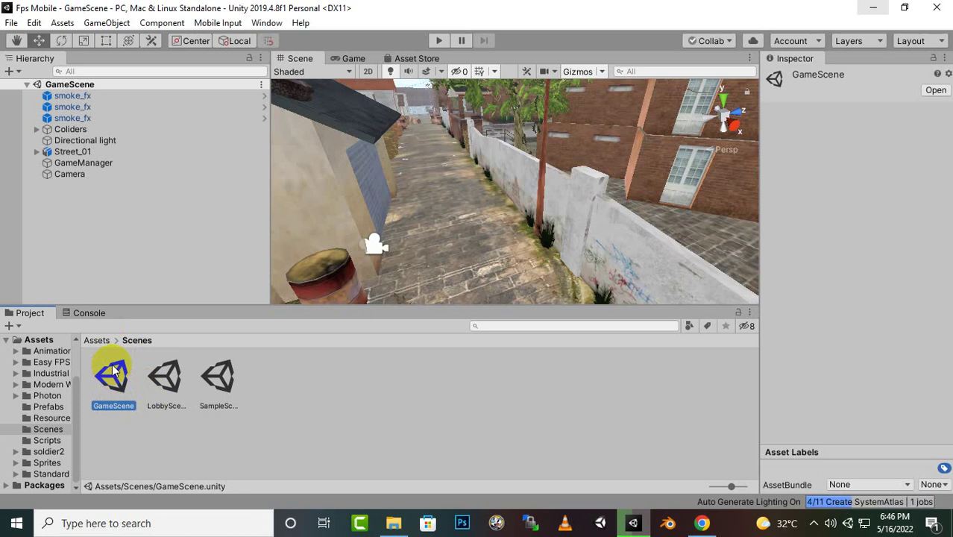
pyautogui.click(90, 340)
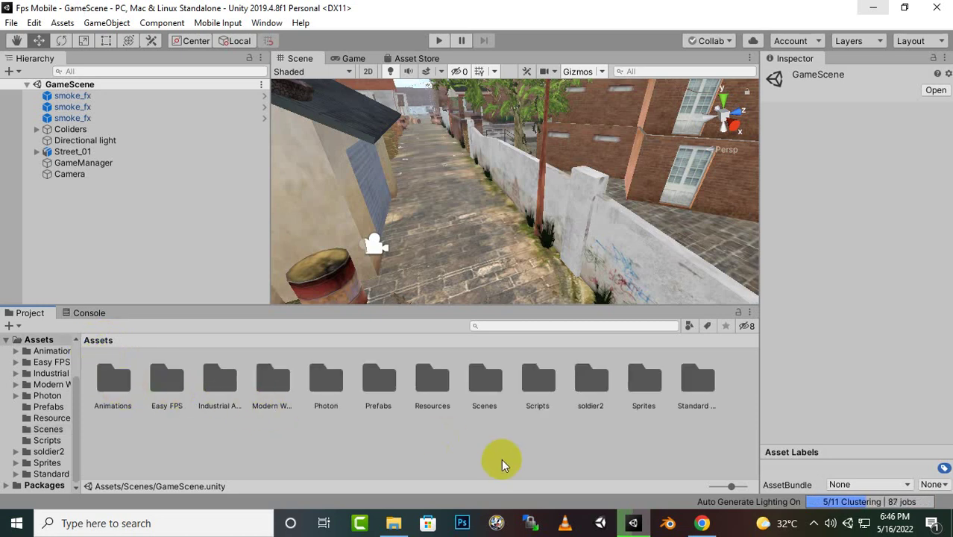
pyautogui.doubleClick(432, 382)
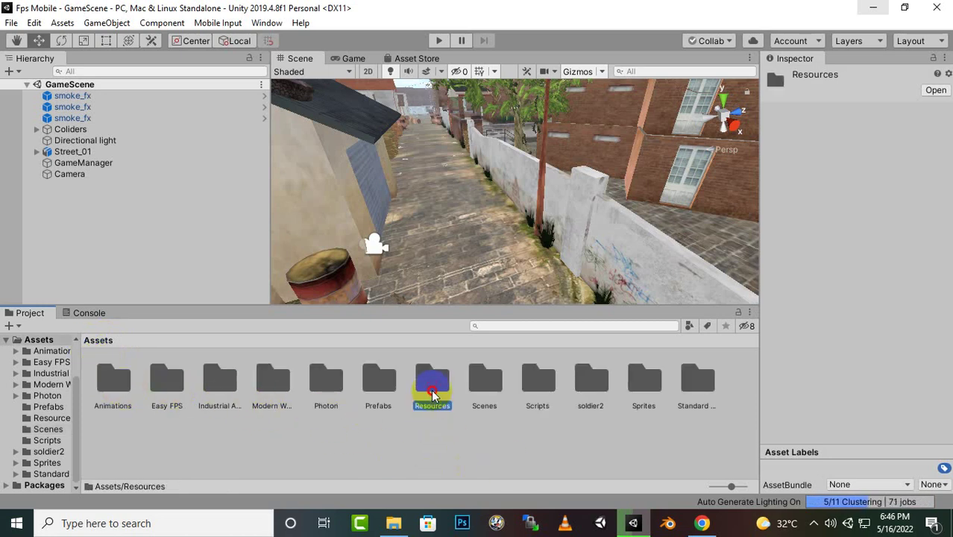
pyautogui.moveTo(114, 378); pyautogui.dragTo(100, 228)
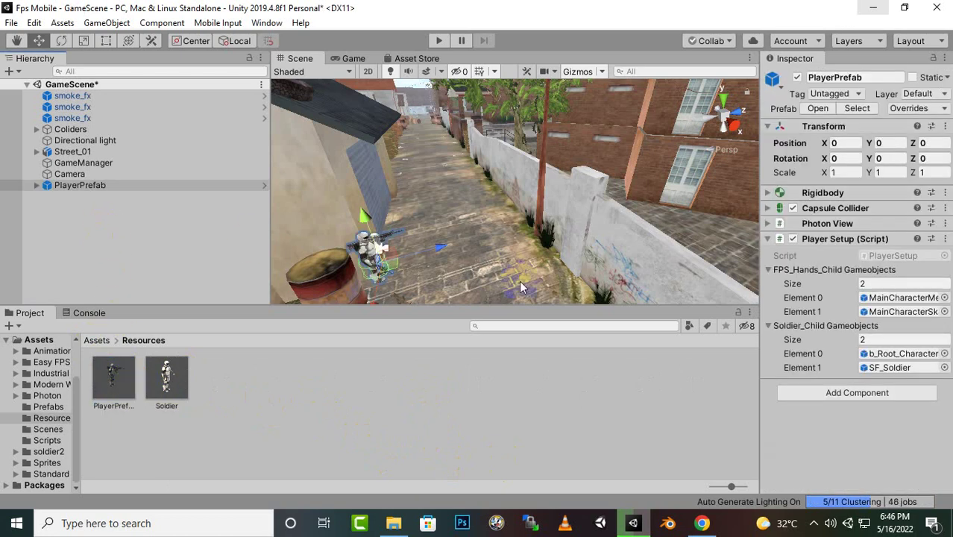
pyautogui.moveTo(520, 288); pyautogui.dragTo(531, 214, button='middle')
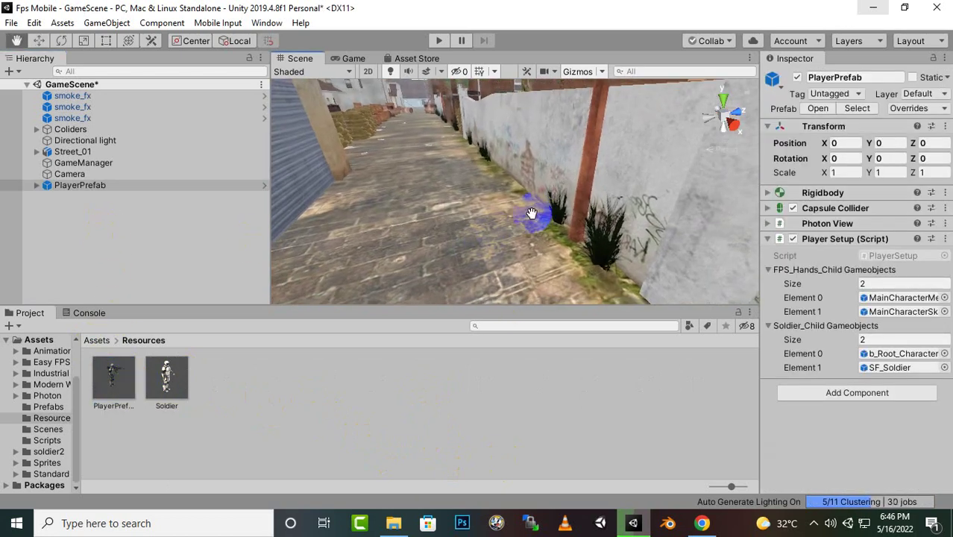
pyautogui.moveTo(531, 214)
pyautogui.keyDown('alt'); pyautogui.mouseDown()
pyautogui.moveTo(506, 219)
pyautogui.moveTo(545, 197)
pyautogui.mouseUp(); pyautogui.keyUp('alt')
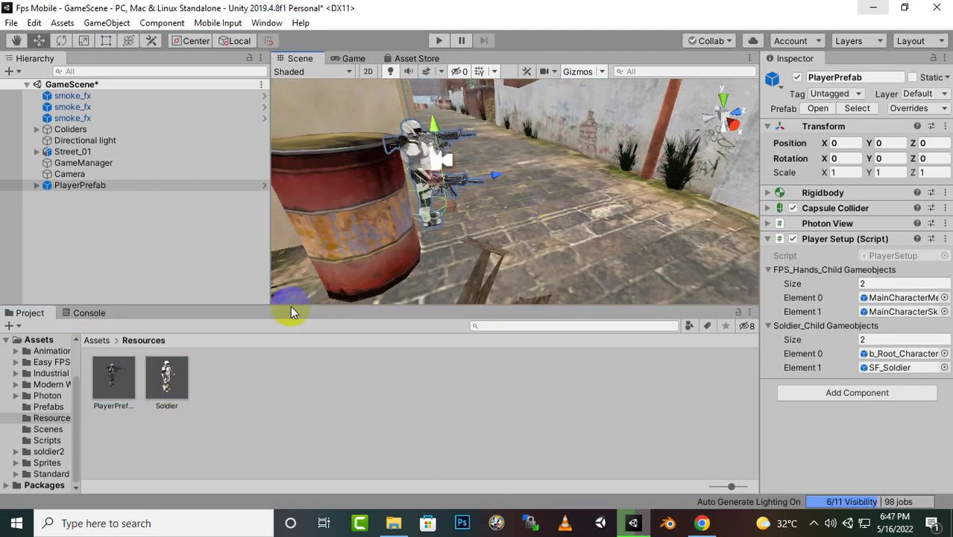
pyautogui.click(96, 340)
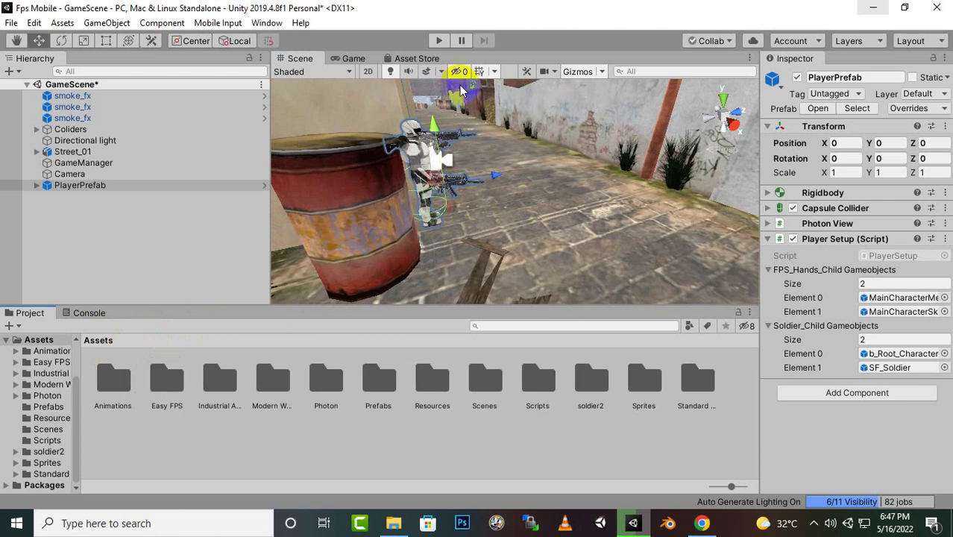
pyautogui.click(430, 59)
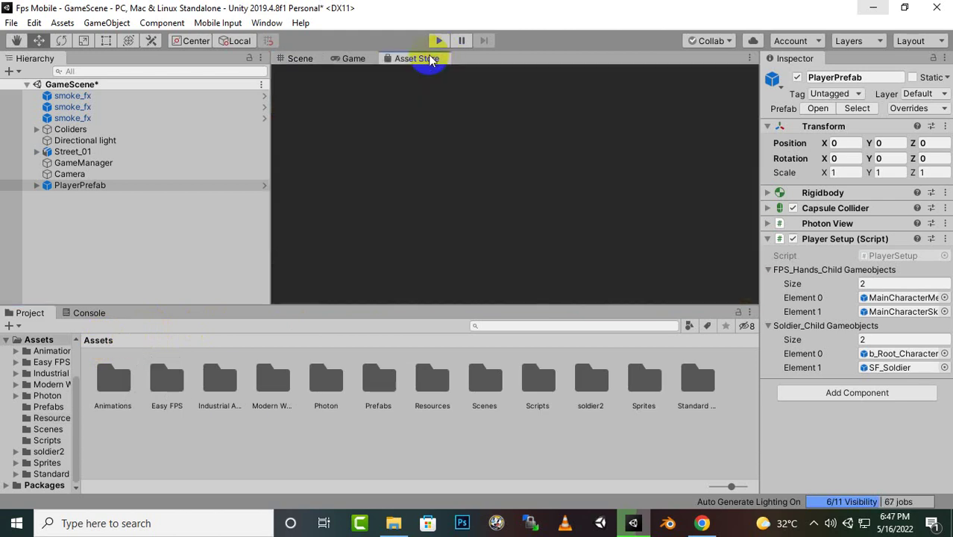
pyautogui.click(306, 59)
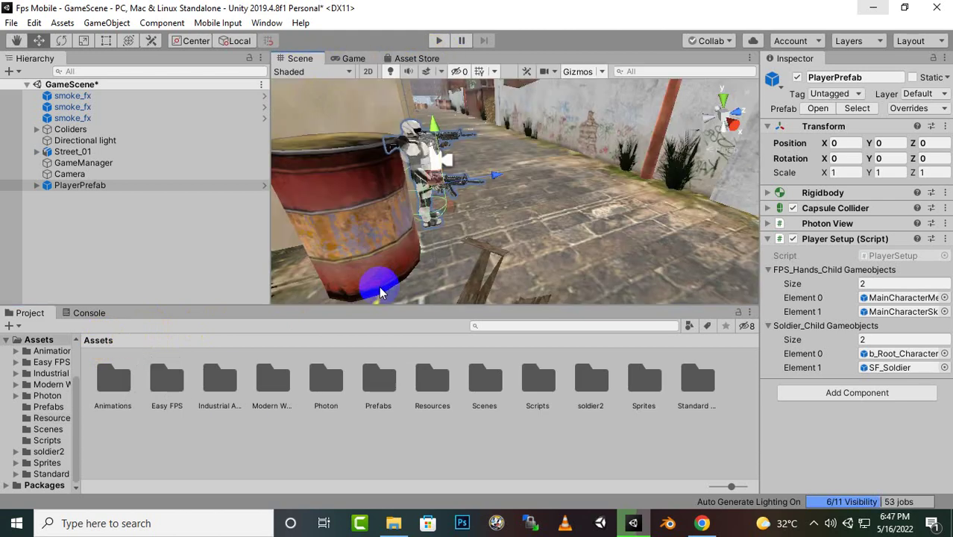
pyautogui.click(686, 399)
pyautogui.doubleClick(686, 399)
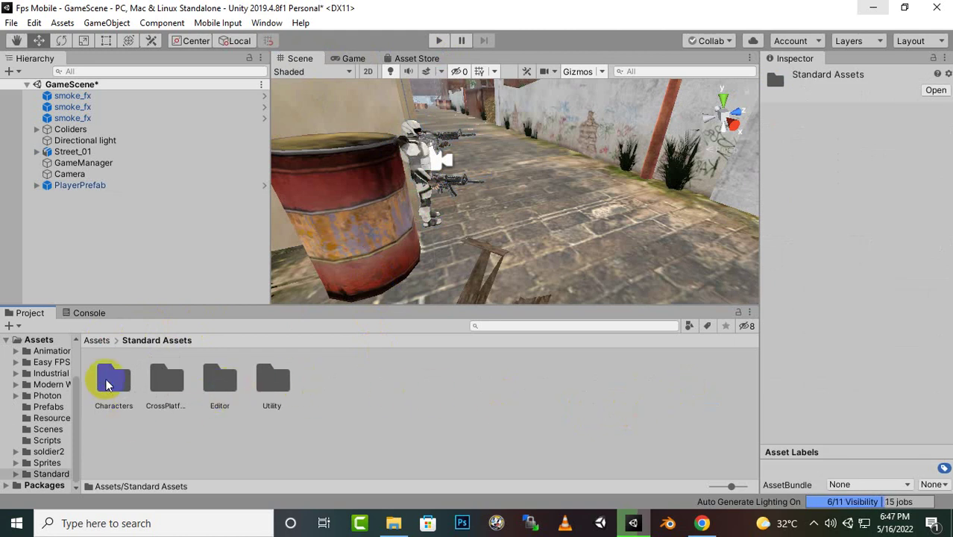
pyautogui.click(177, 384)
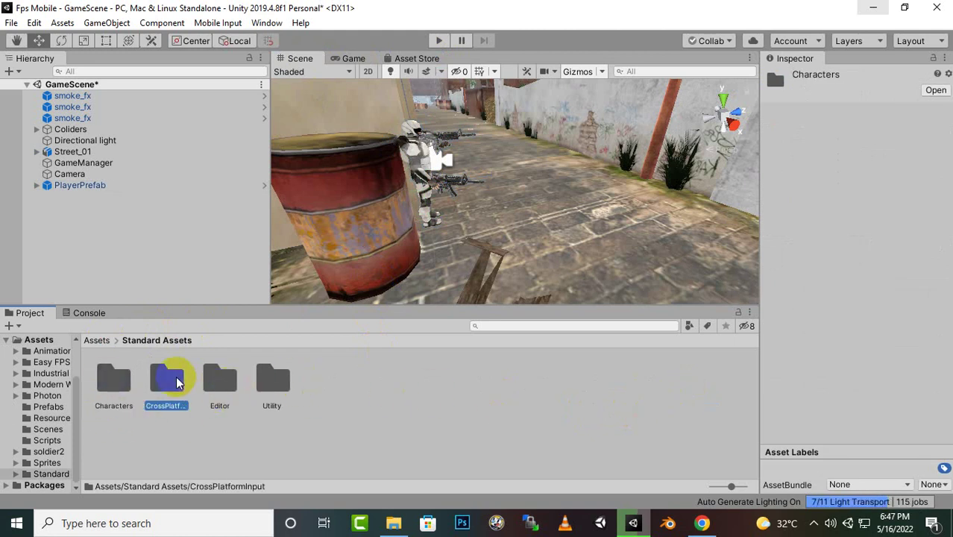
pyautogui.click(222, 380)
pyautogui.click(271, 380)
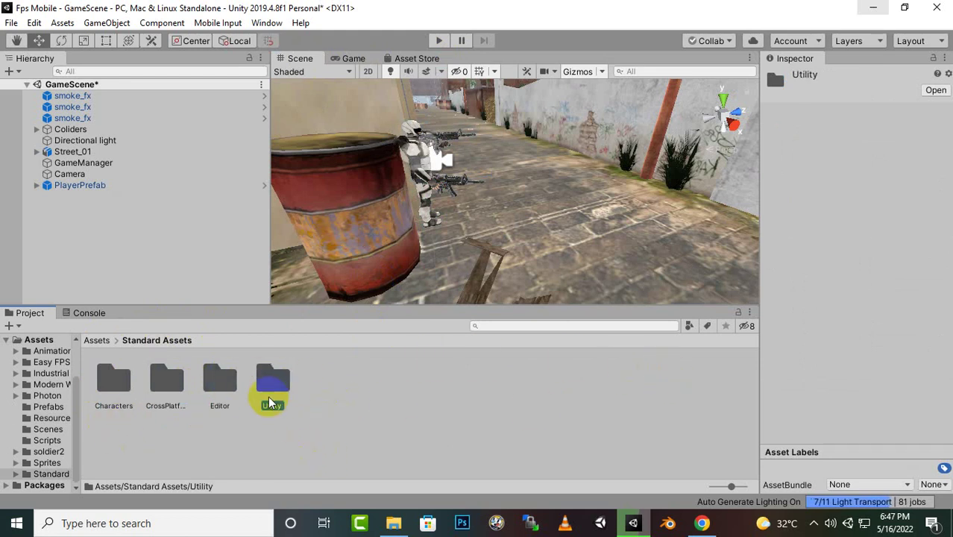
pyautogui.click(365, 382)
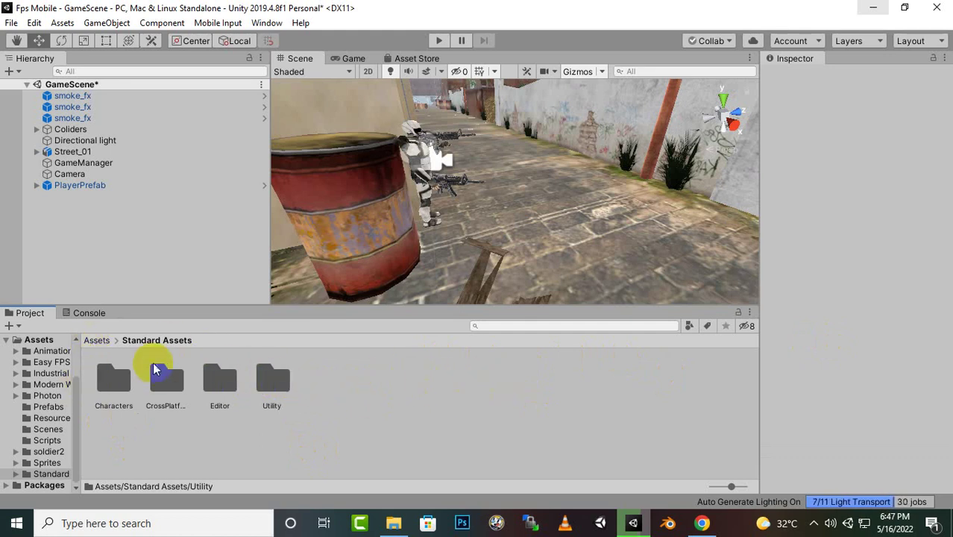
pyautogui.click(95, 341)
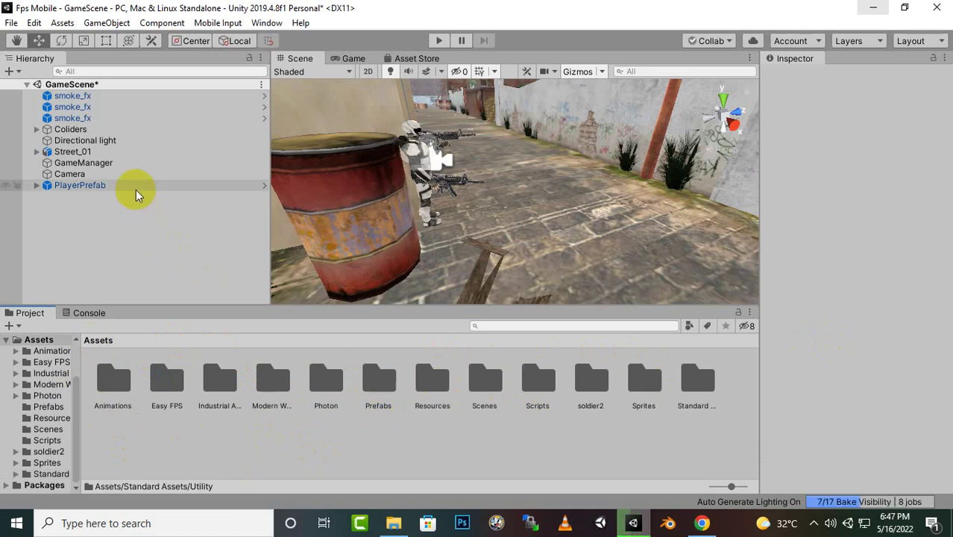
# Add a Rigidbody First Person Controller component to PlayerPrefab.
pyautogui.click(95, 186)
pyautogui.click(889, 394)
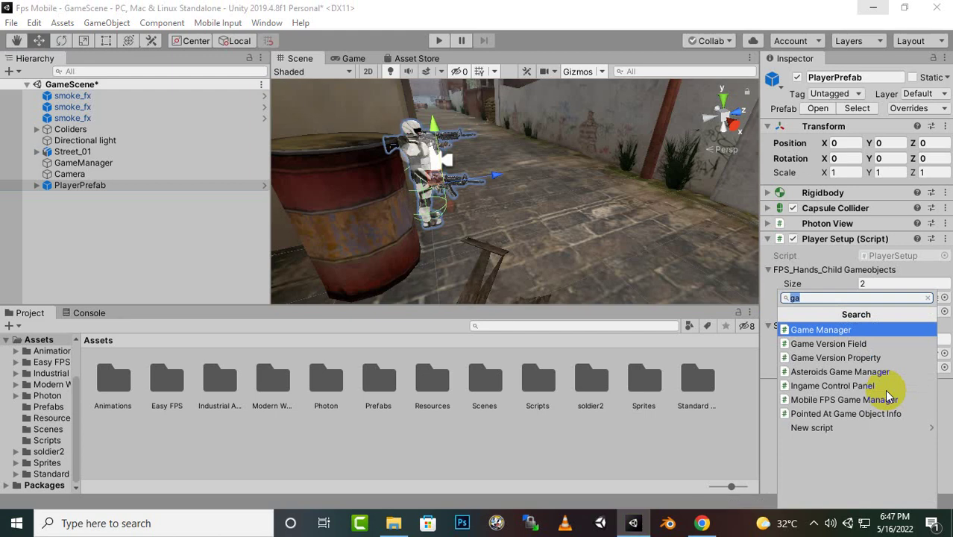
pyautogui.write('fps')
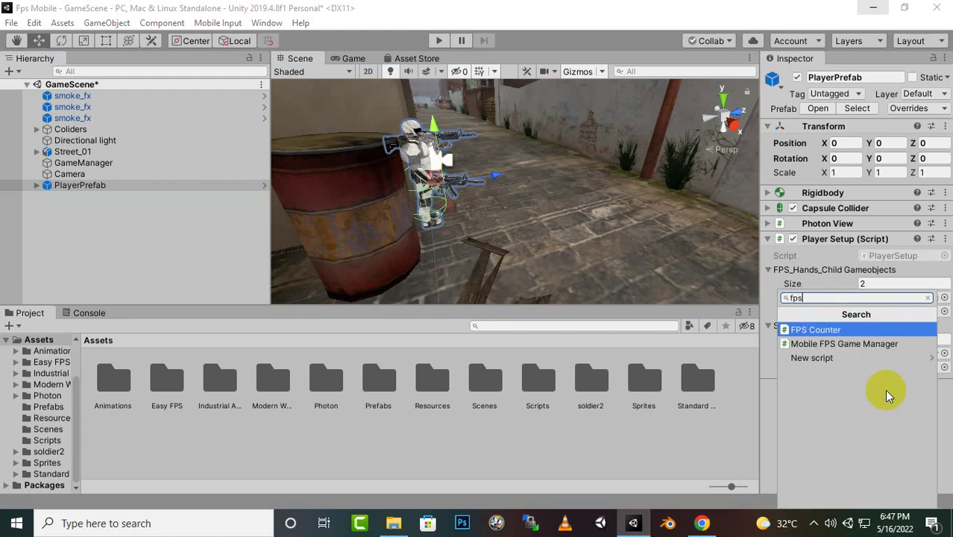
pyautogui.press('BackSpace')
pyautogui.press('BackSpace')
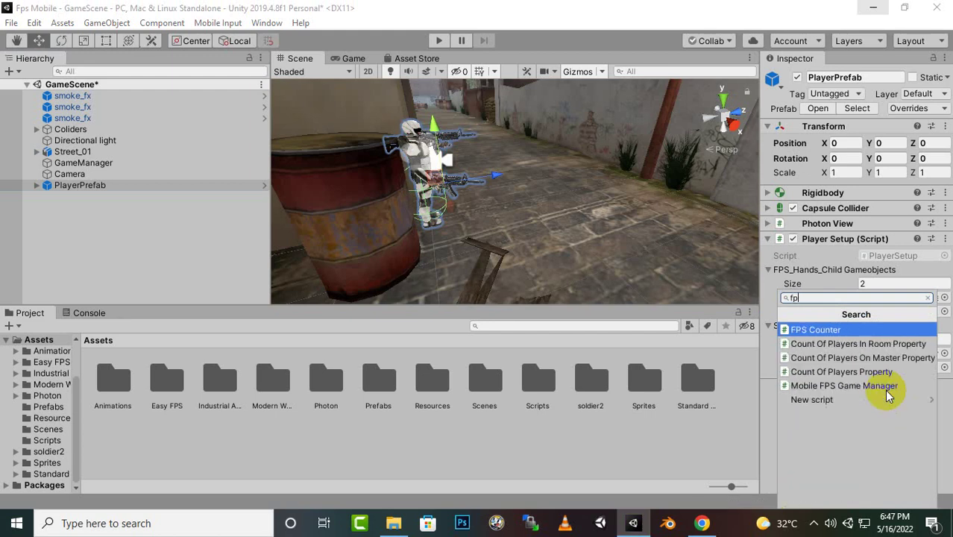
pyautogui.press('BackSpace')
pyautogui.write('rigi')
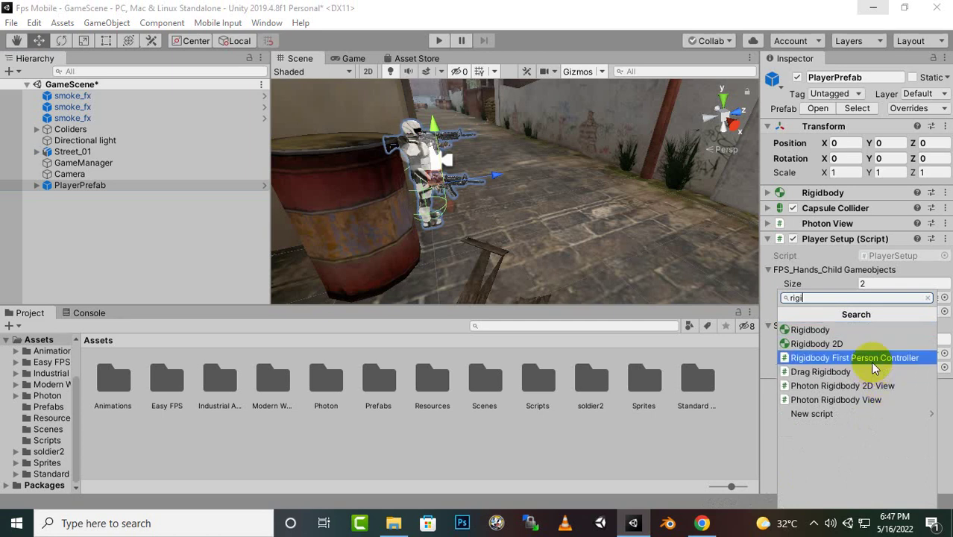
pyautogui.click(875, 365)
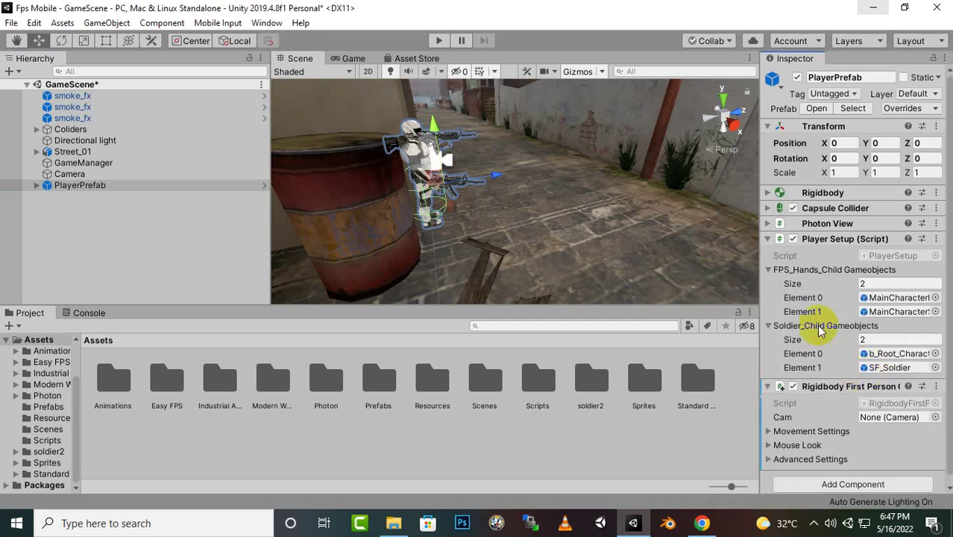
# Expand the controller's Movement, Mouse Look and Advanced Settings and enable Air Control.
pyautogui.scroll(-1, 813, 325)
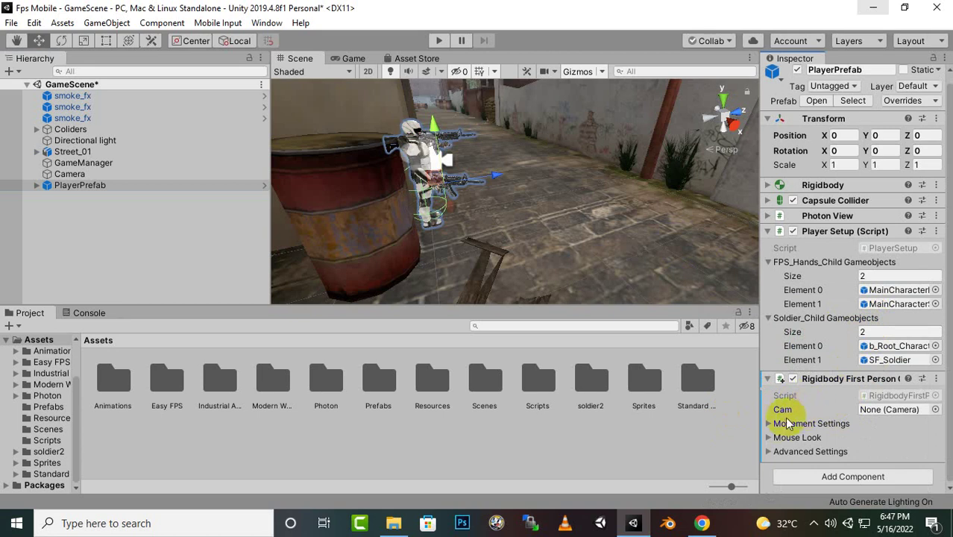
pyautogui.click(771, 426)
pyautogui.scroll(-3, 813, 373)
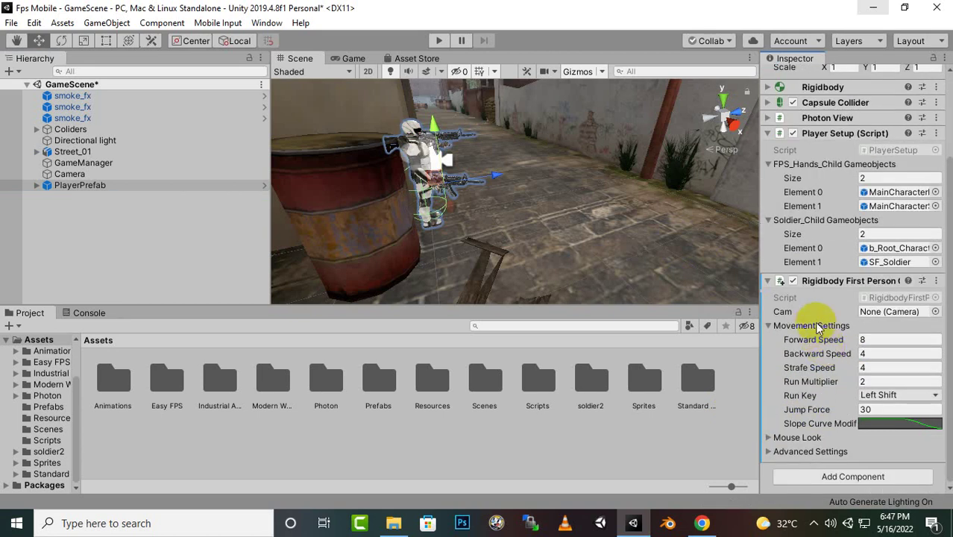
pyautogui.click(769, 438)
pyautogui.scroll(-3, 824, 357)
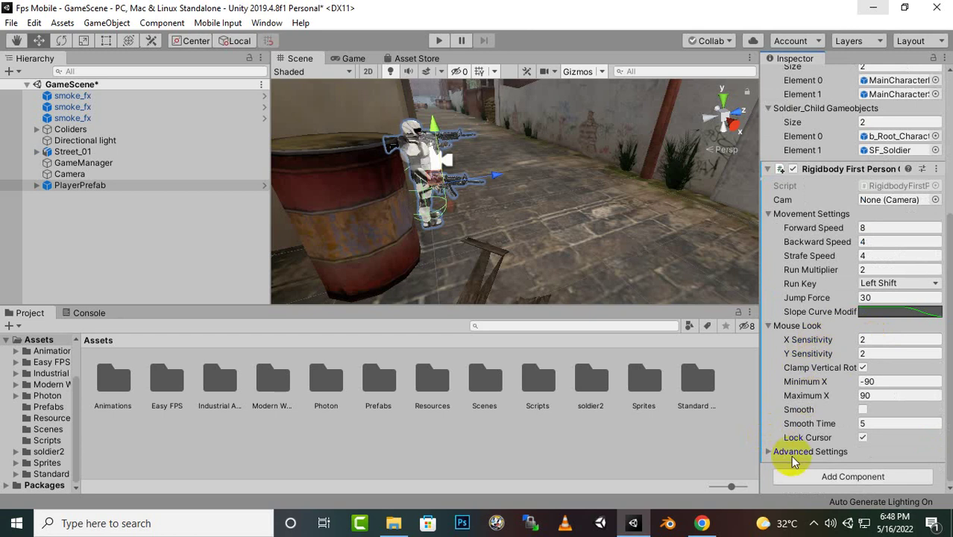
pyautogui.click(771, 451)
pyautogui.scroll(-2, 802, 359)
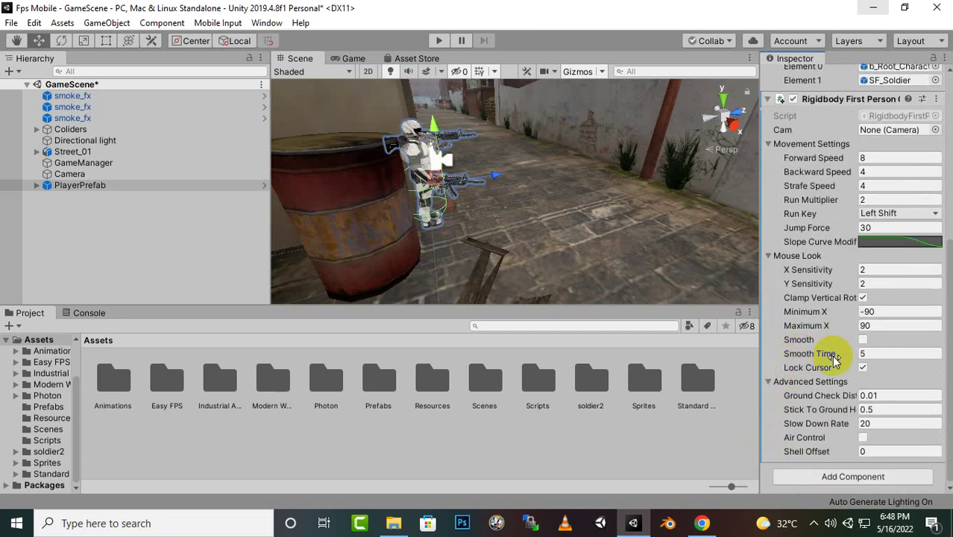
pyautogui.click(864, 439)
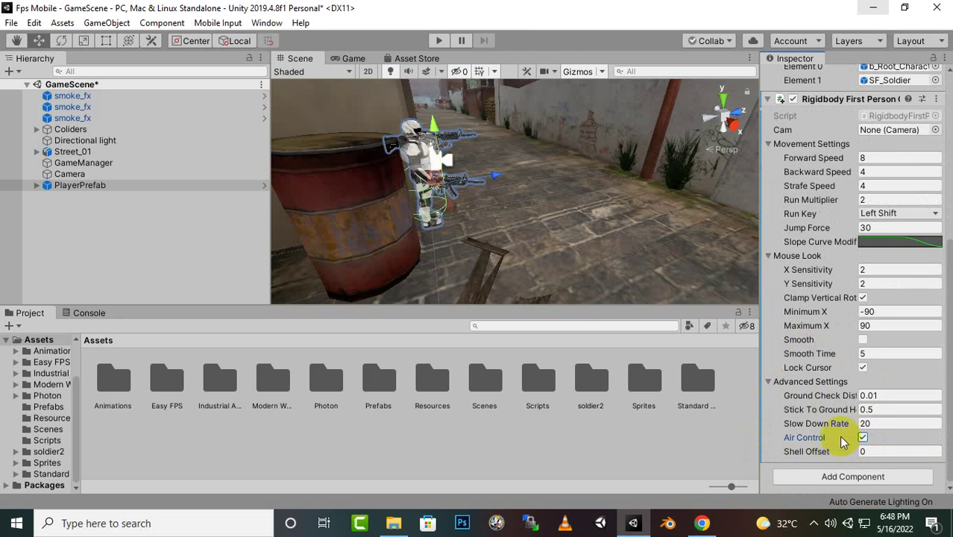
pyautogui.scroll(5, 850, 410)
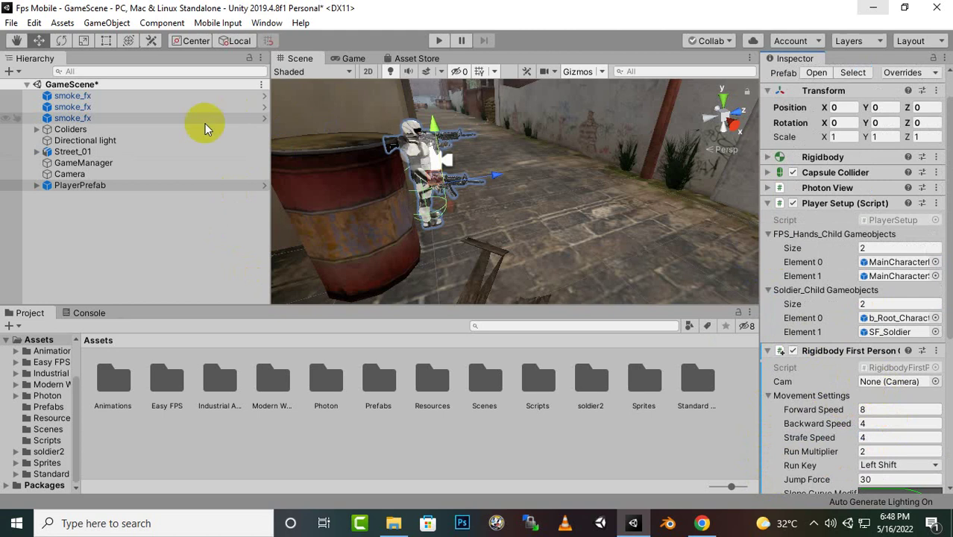
# Create an empty child under PlayerPrefab named CameraHolder and orbit the view down the alley.
pyautogui.rightClick(92, 188)
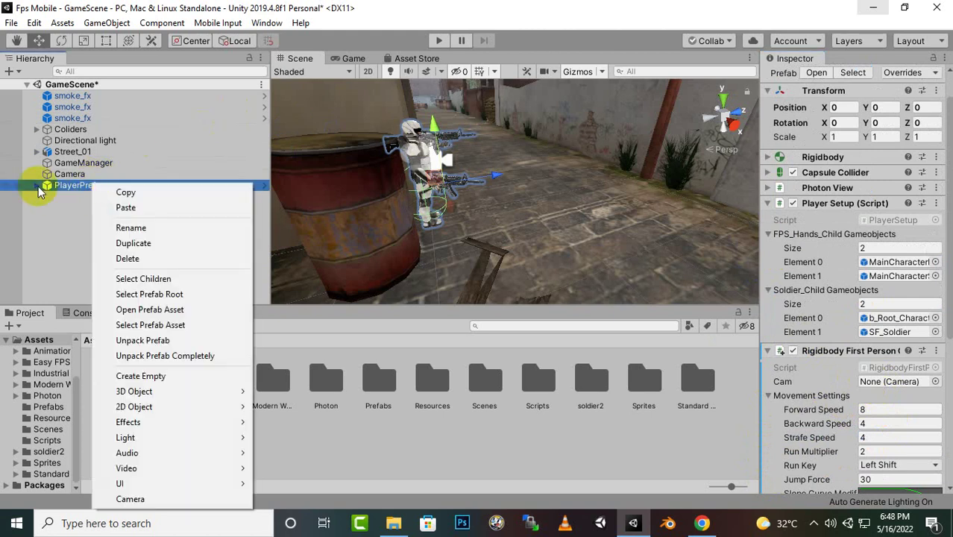
pyautogui.click(187, 378)
pyautogui.rightClick(124, 240)
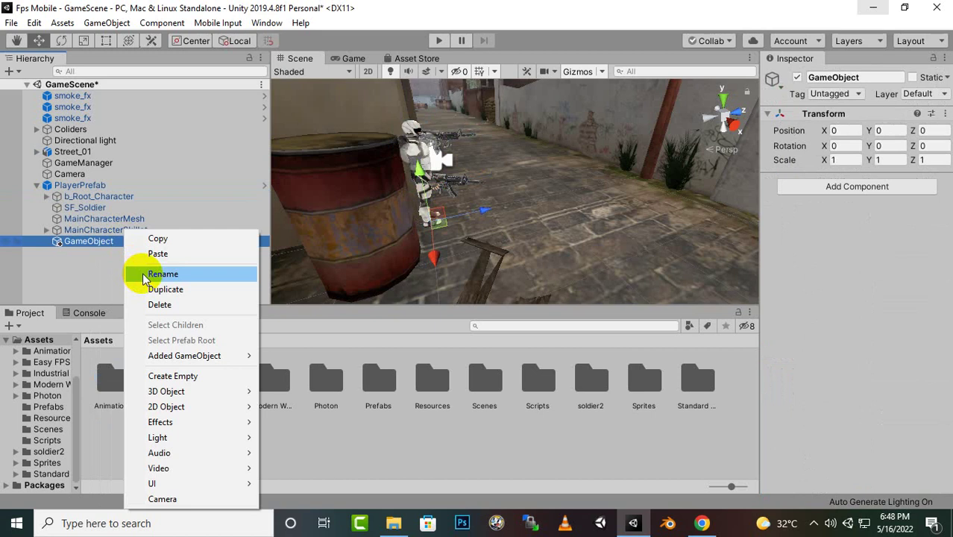
pyautogui.click(142, 274)
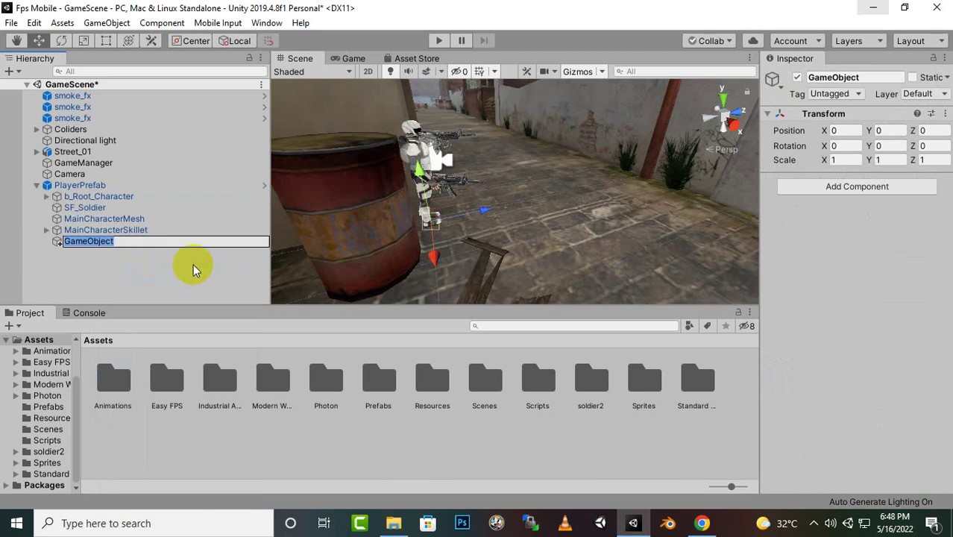
pyautogui.write('Camera')
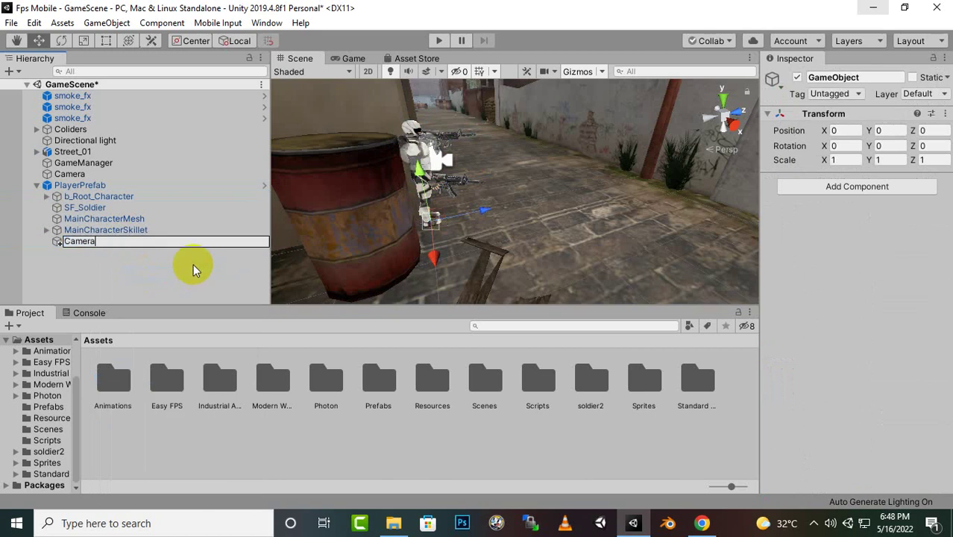
pyautogui.write('Holder')
pyautogui.press('Return')
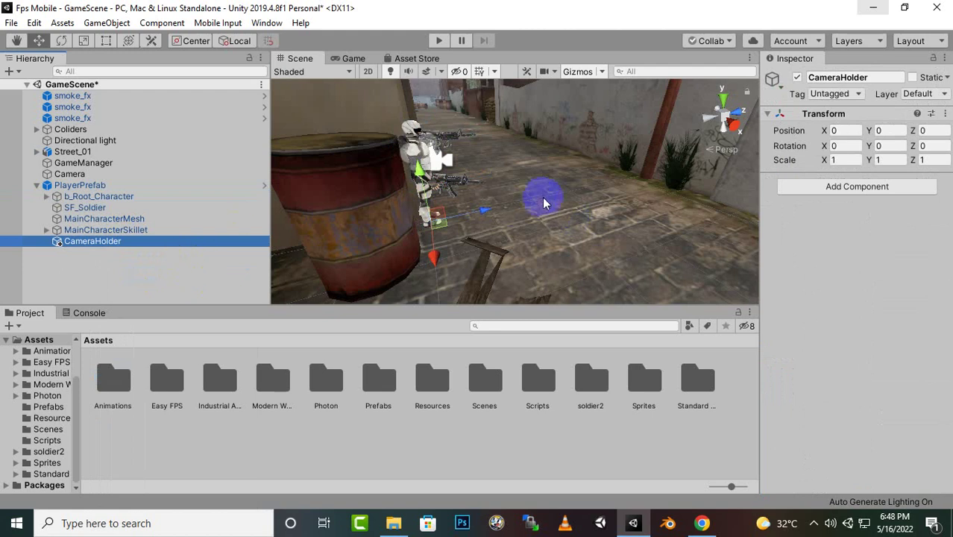
pyautogui.moveTo(539, 203); pyautogui.dragTo(240, 276, button='right')
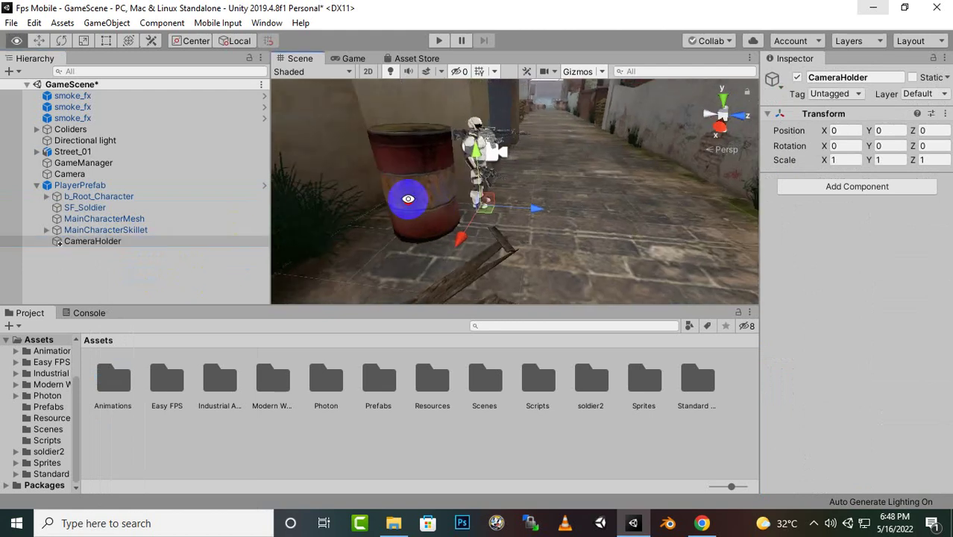
pyautogui.moveTo(558, 194); pyautogui.dragTo(485, 230, button='right')
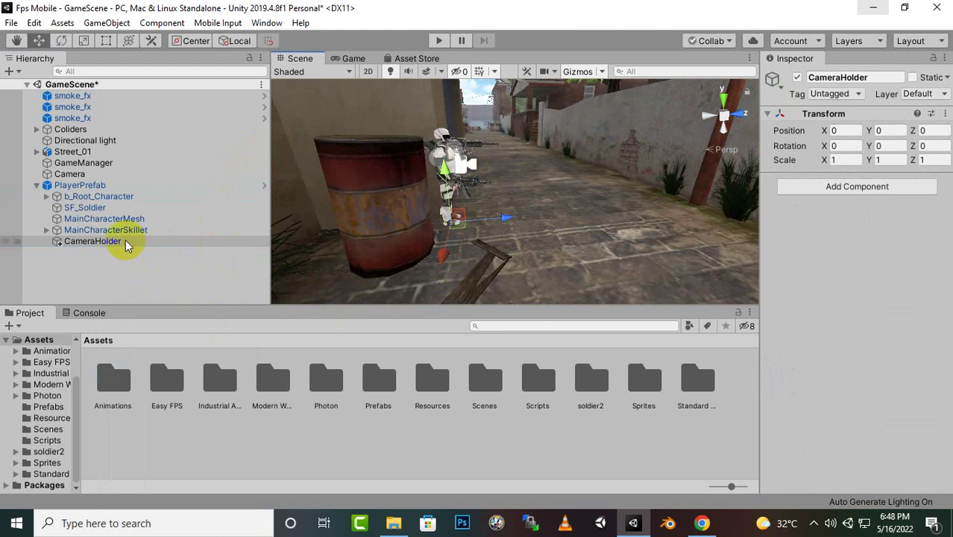
# Add a Camera inside CameraHolder and delete the old scene-level Camera.
pyautogui.rightClick(97, 242)
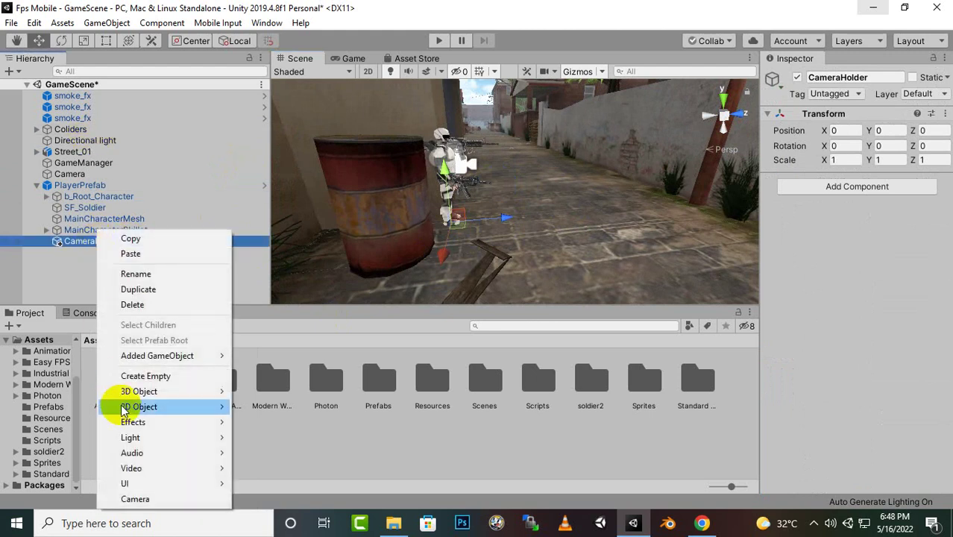
pyautogui.click(133, 499)
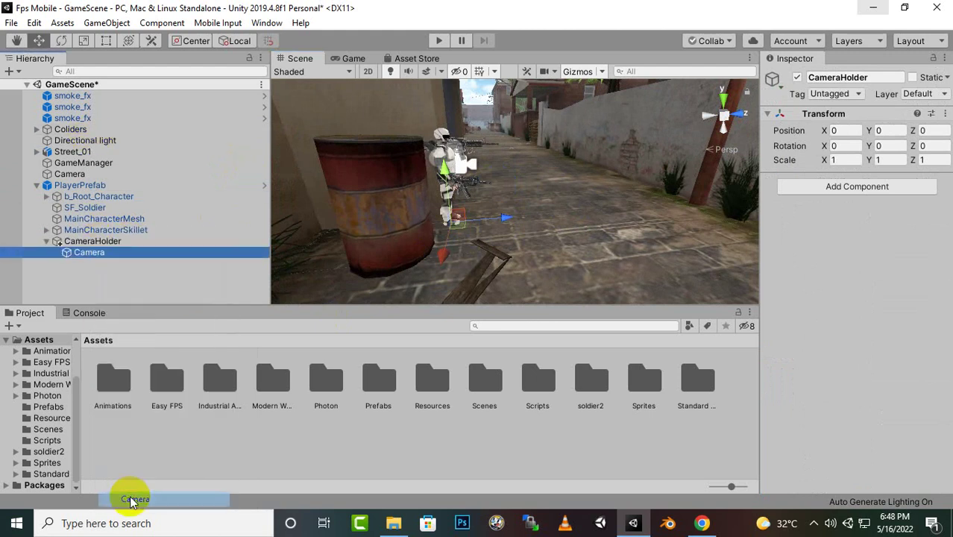
pyautogui.click(79, 174)
pyautogui.press('Delete')
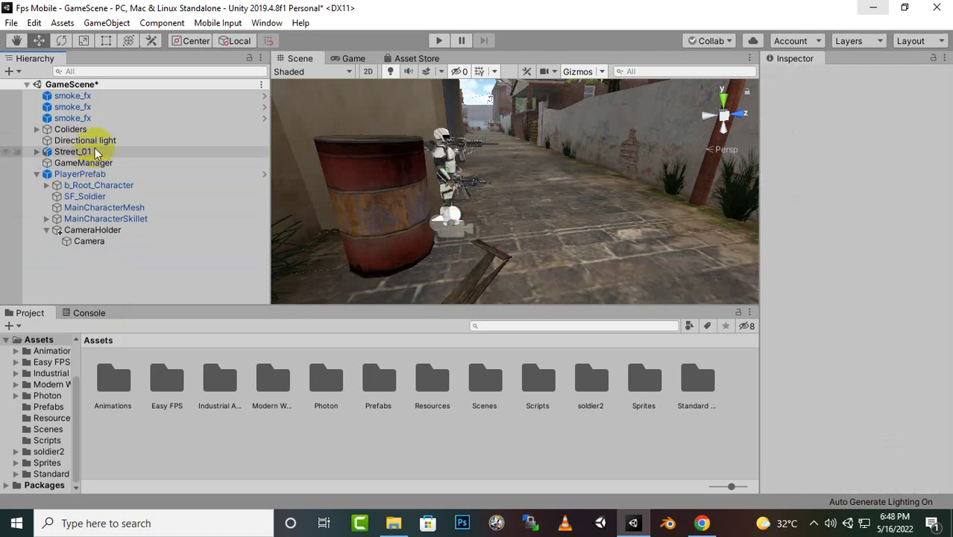
# Raise CameraHolder to Y 1.22, near the player's head height.
pyautogui.click(85, 232)
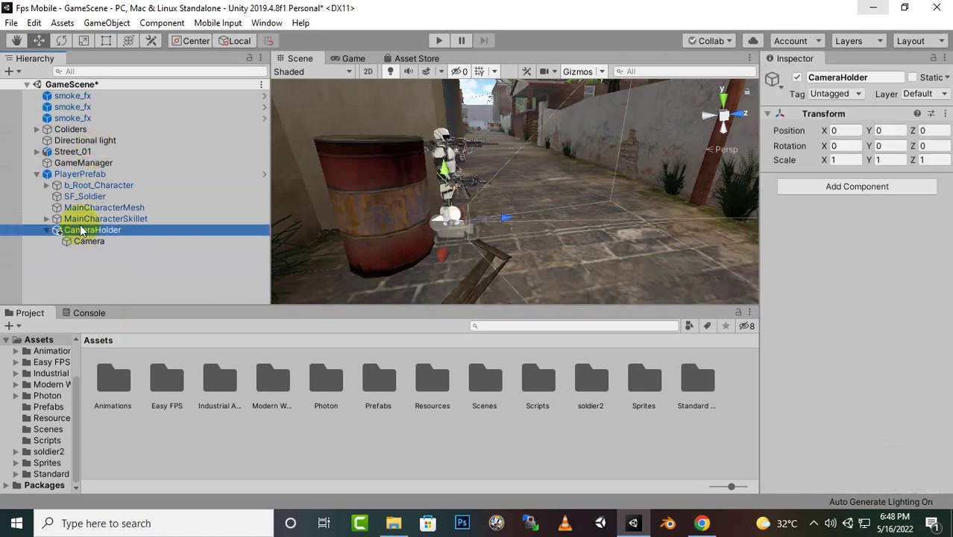
pyautogui.click(89, 241)
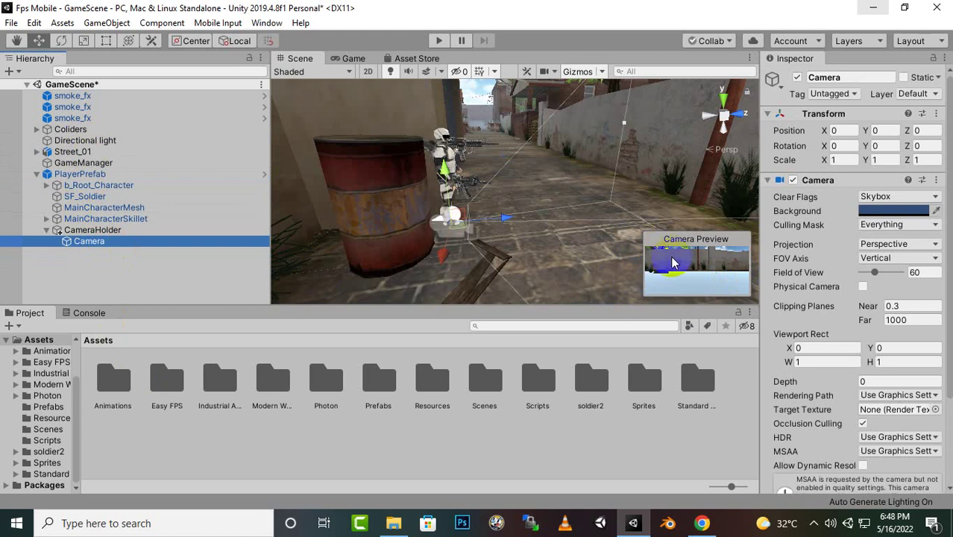
pyautogui.click(105, 232)
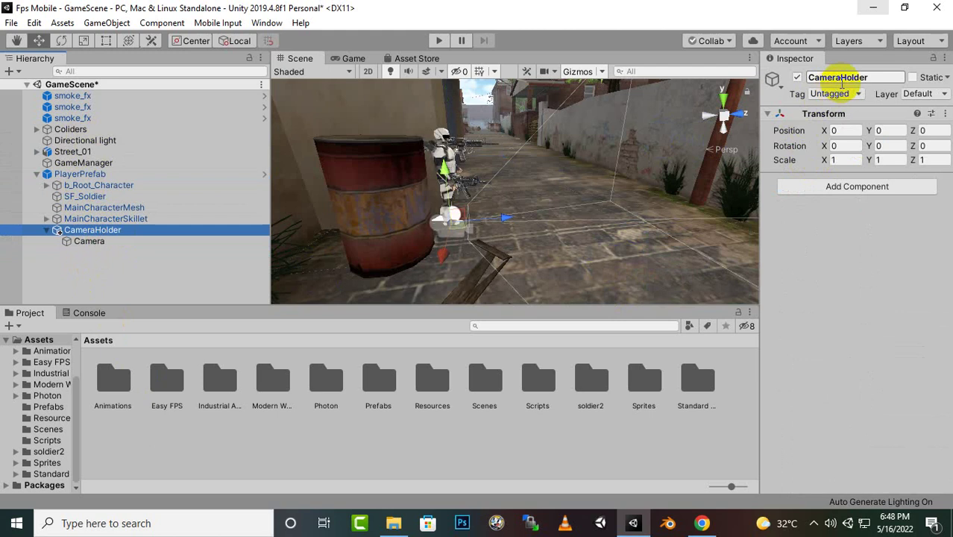
pyautogui.rightClick(448, 170)
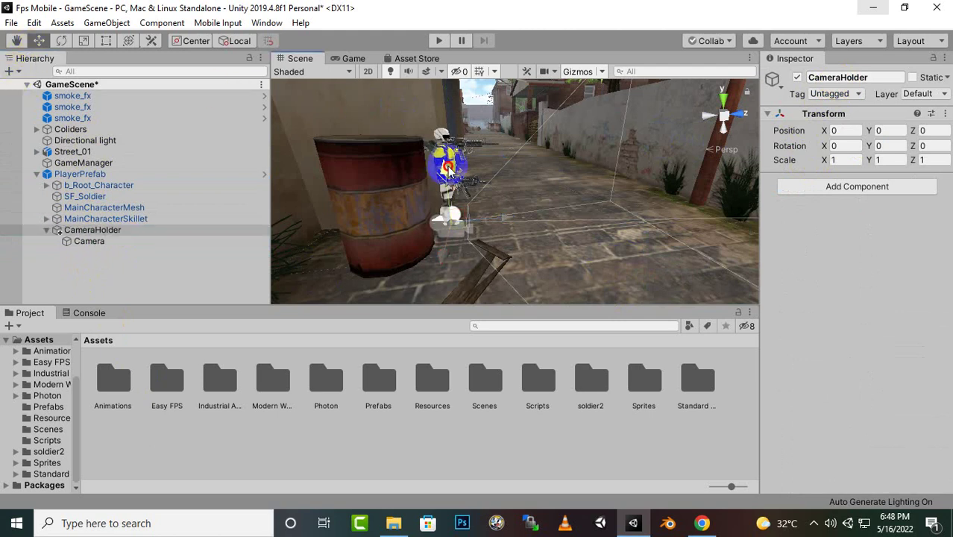
pyautogui.moveTo(448, 170); pyautogui.dragTo(450, 116)
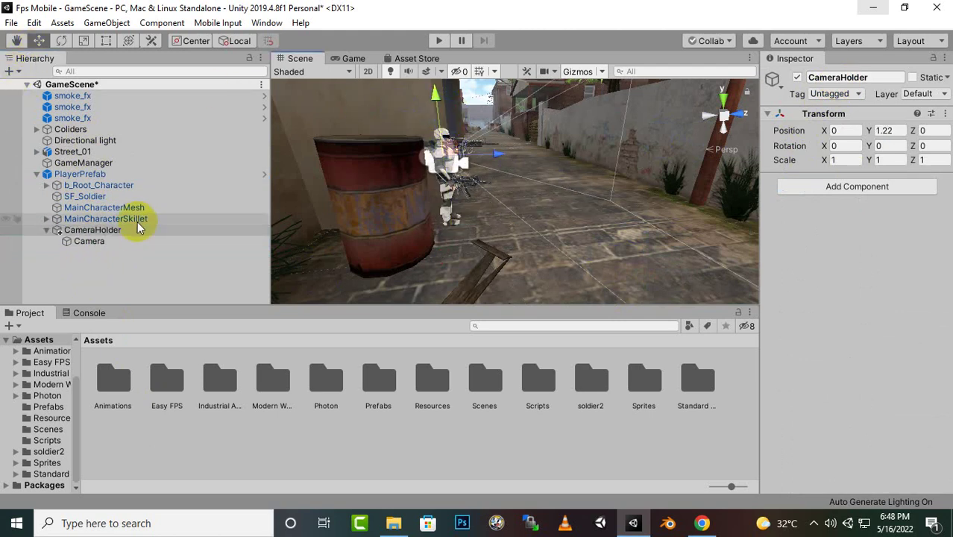
pyautogui.click(118, 243)
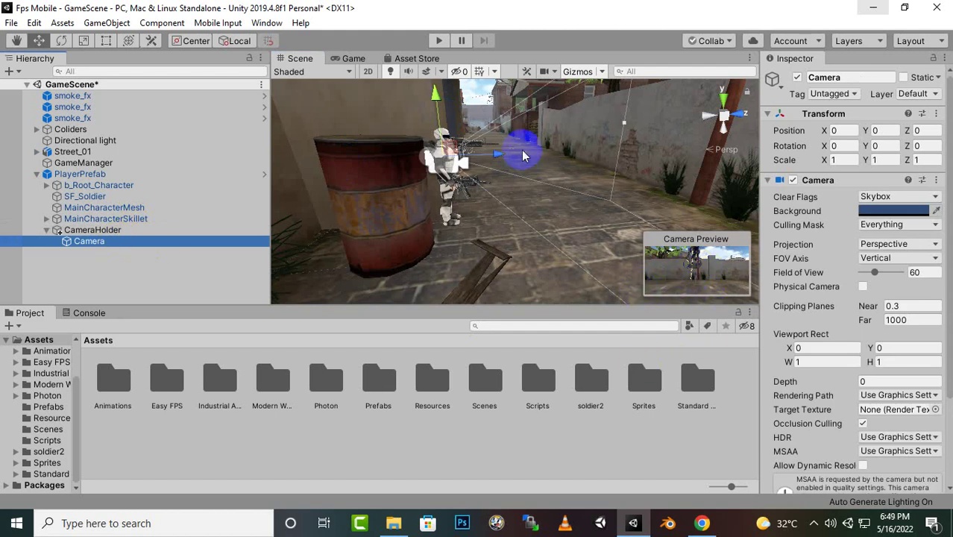
pyautogui.scroll(5, 466, 138)
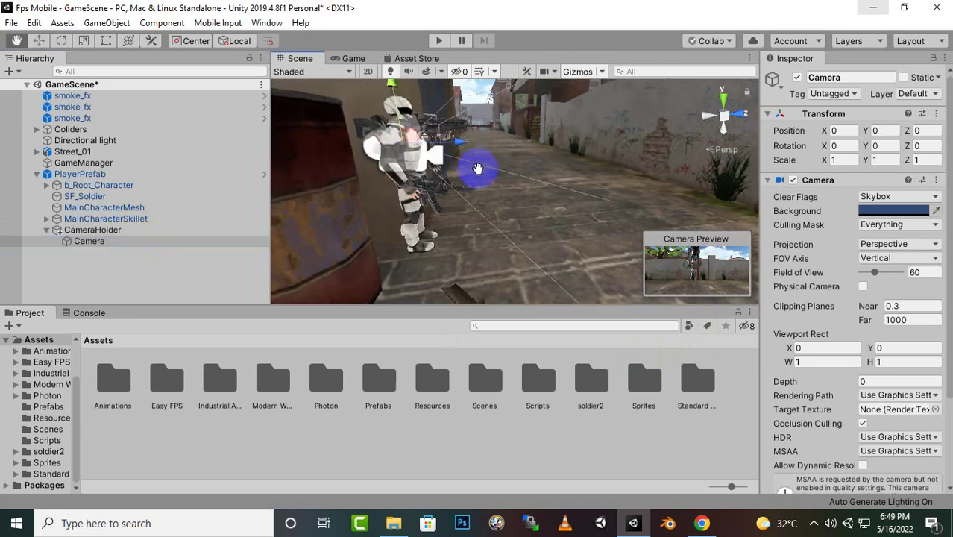
pyautogui.scroll(2, 458, 146)
pyautogui.scroll(2, 448, 153)
pyautogui.scroll(2, 433, 164)
pyautogui.moveTo(429, 167); pyautogui.dragTo(682, 303, button='middle')
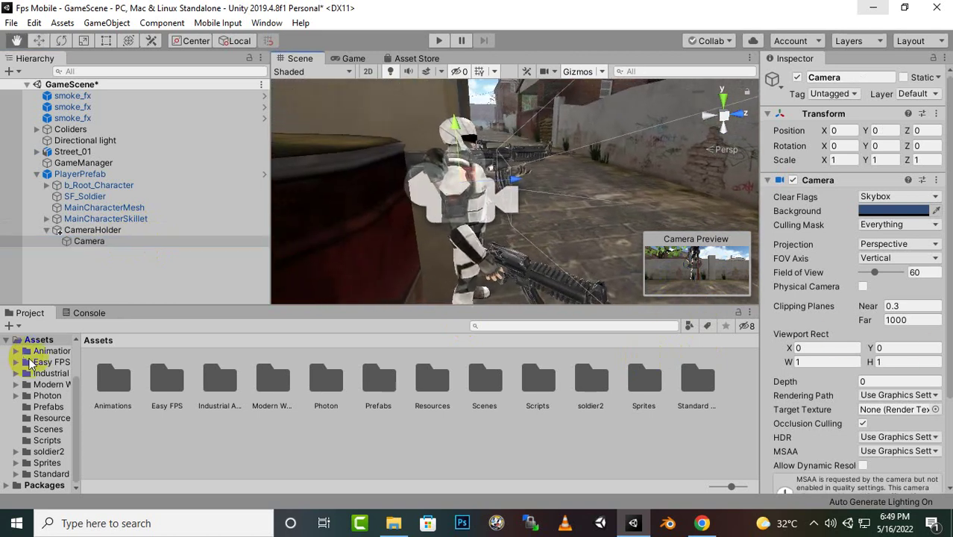
pyautogui.moveTo(634, 193)
pyautogui.mouseDown(button='middle')
pyautogui.moveTo(653, 375)
pyautogui.moveTo(515, 186)
pyautogui.moveTo(597, 329)
pyautogui.mouseUp(button='middle')
pyautogui.moveTo(149, 394)
pyautogui.mouseDown(button='middle')
pyautogui.moveTo(110, 367)
pyautogui.moveTo(255, 291)
pyautogui.moveTo(448, 235)
pyautogui.mouseUp(button='middle')
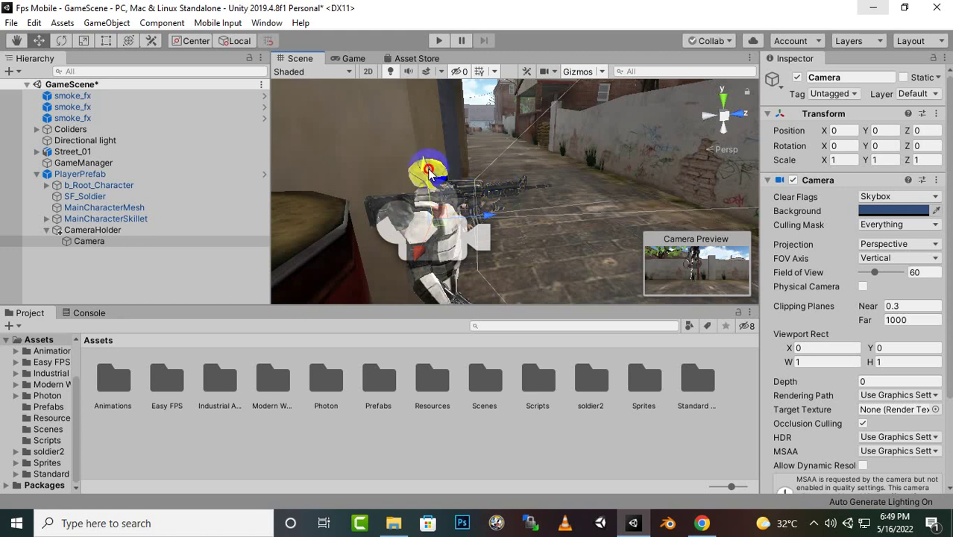
pyautogui.moveTo(429, 170); pyautogui.dragTo(429, 154)
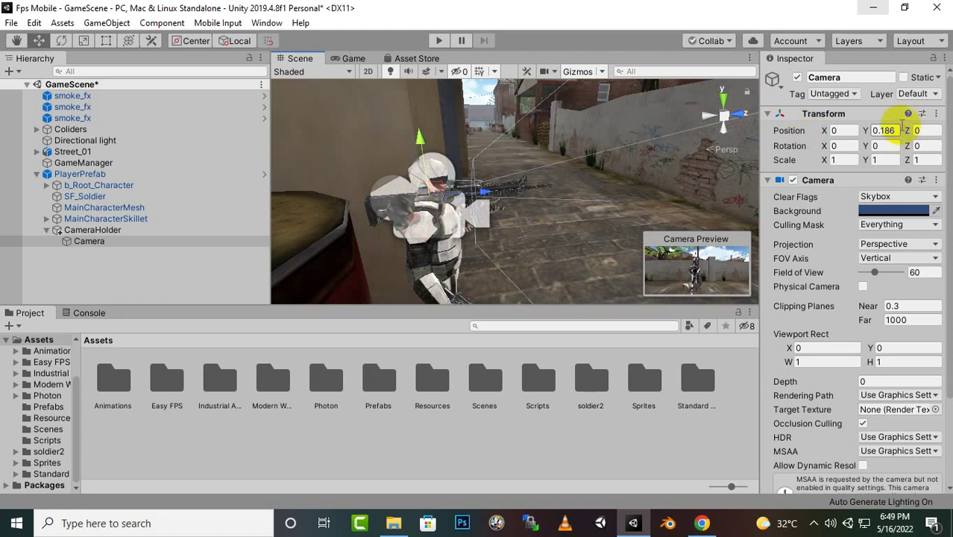
pyautogui.write('0')
pyautogui.press('Return')
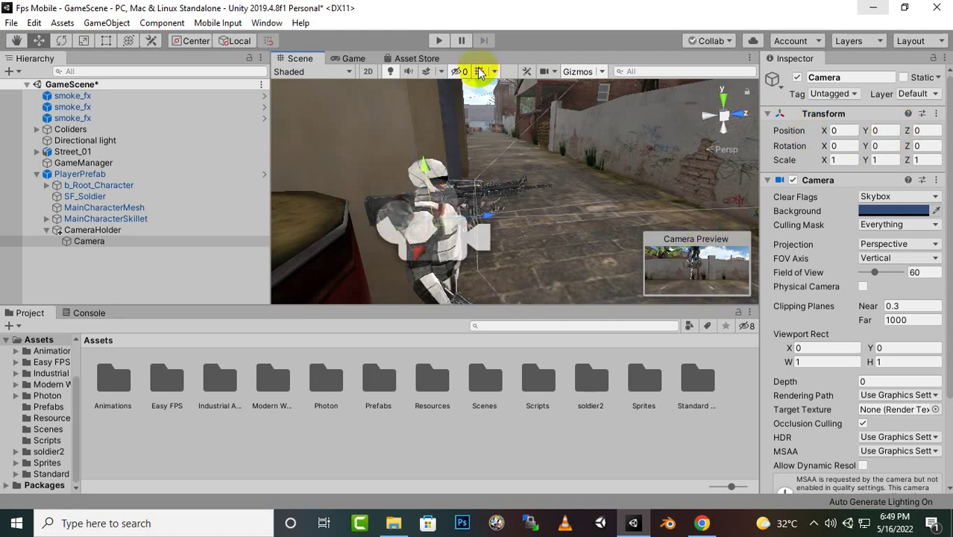
# Move CameraHolder to Y 1.542, Z -0.219 for an eye-level first-person view of the rifle.
pyautogui.click(353, 60)
pyautogui.moveTo(354, 59); pyautogui.dragTo(799, 91)
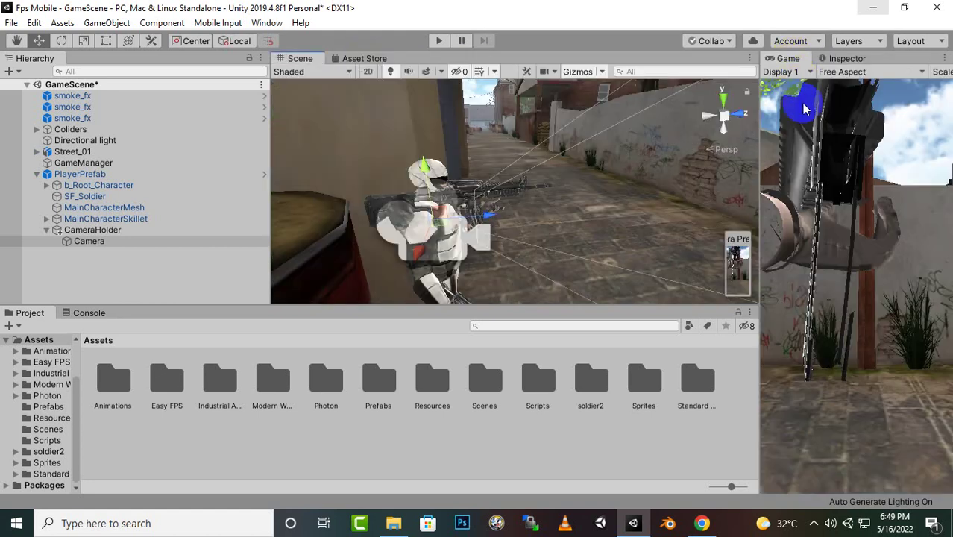
pyautogui.moveTo(759, 146); pyautogui.dragTo(683, 157)
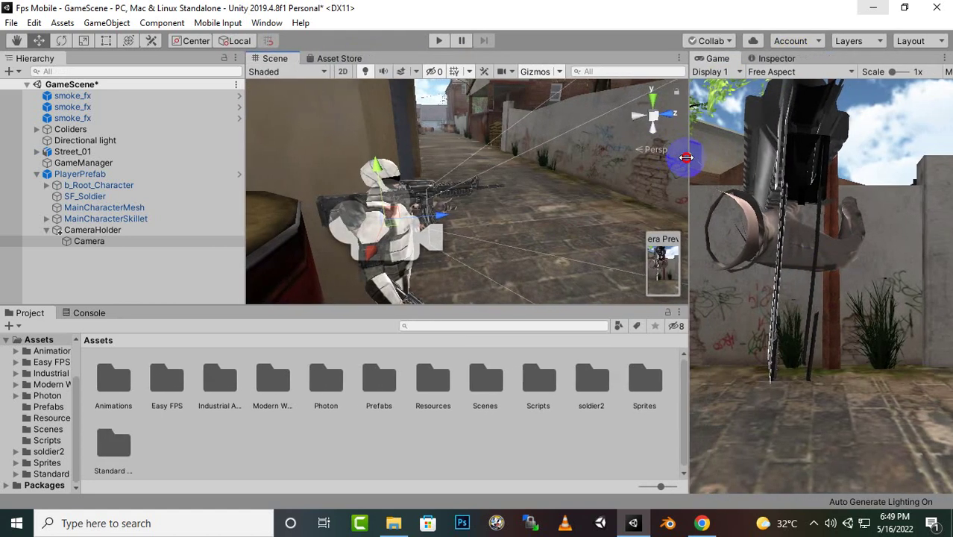
pyautogui.click(86, 233)
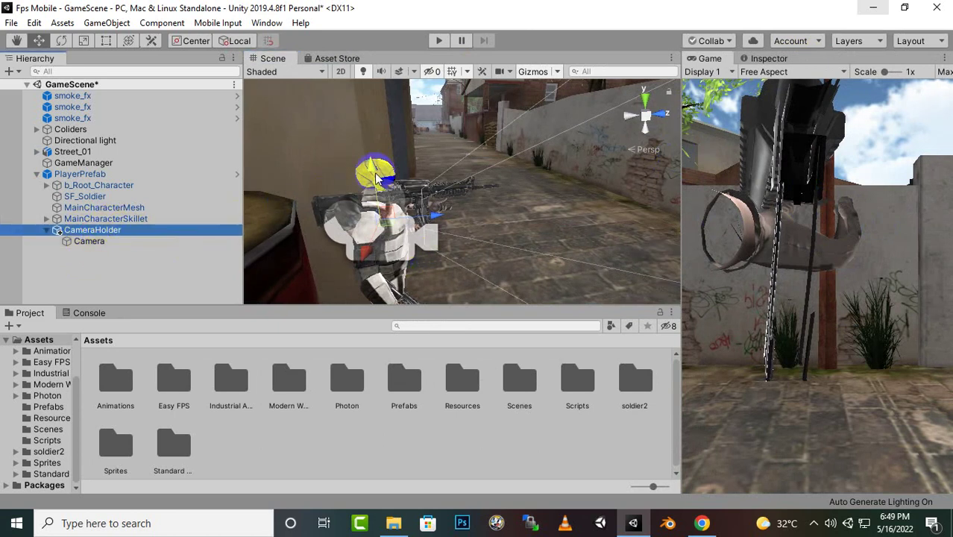
pyautogui.moveTo(370, 170)
pyautogui.mouseDown()
pyautogui.moveTo(379, 143)
pyautogui.moveTo(420, 174)
pyautogui.moveTo(389, 182)
pyautogui.moveTo(398, 180)
pyautogui.mouseUp()
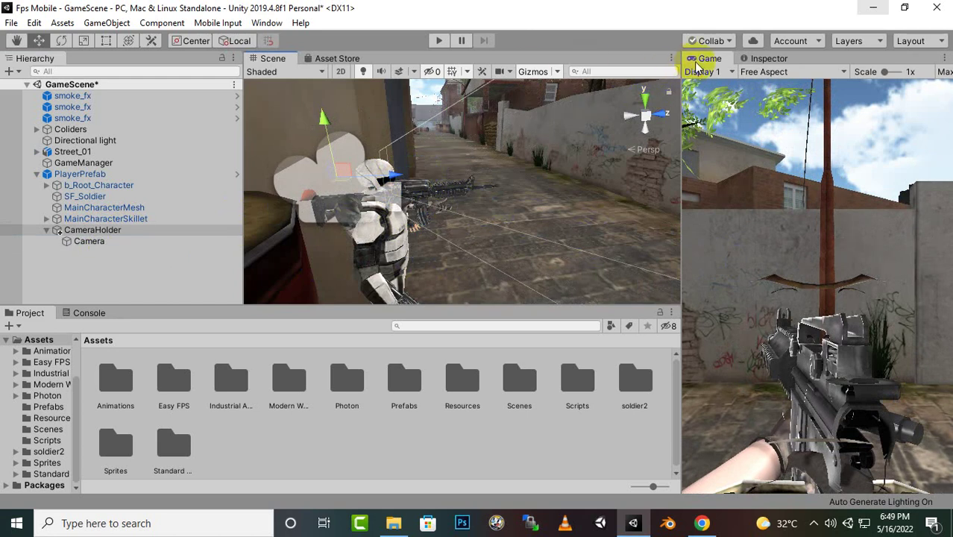
pyautogui.moveTo(699, 64); pyautogui.dragTo(352, 65)
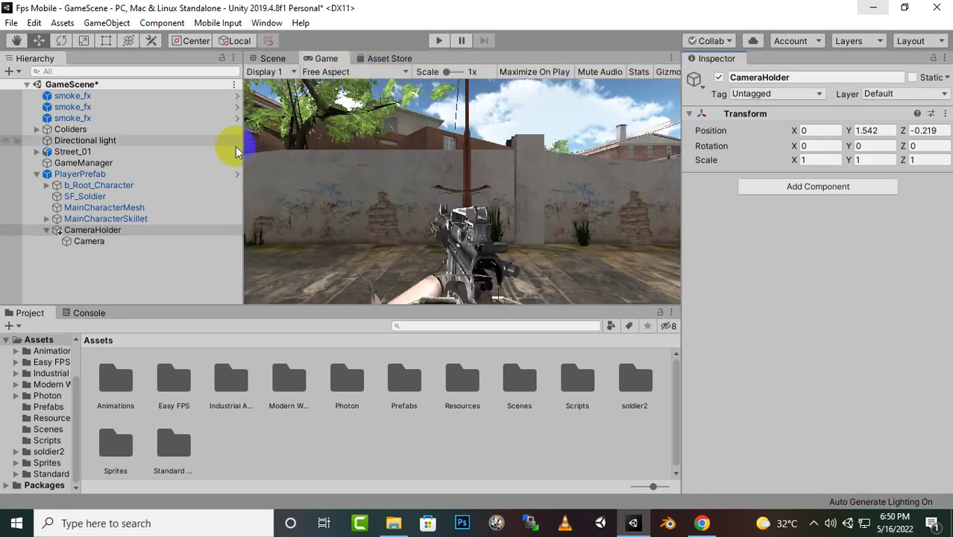
# Set the Camera's near clipping plane to 0.2 after trying 0.5 and 0.1.
pyautogui.click(88, 241)
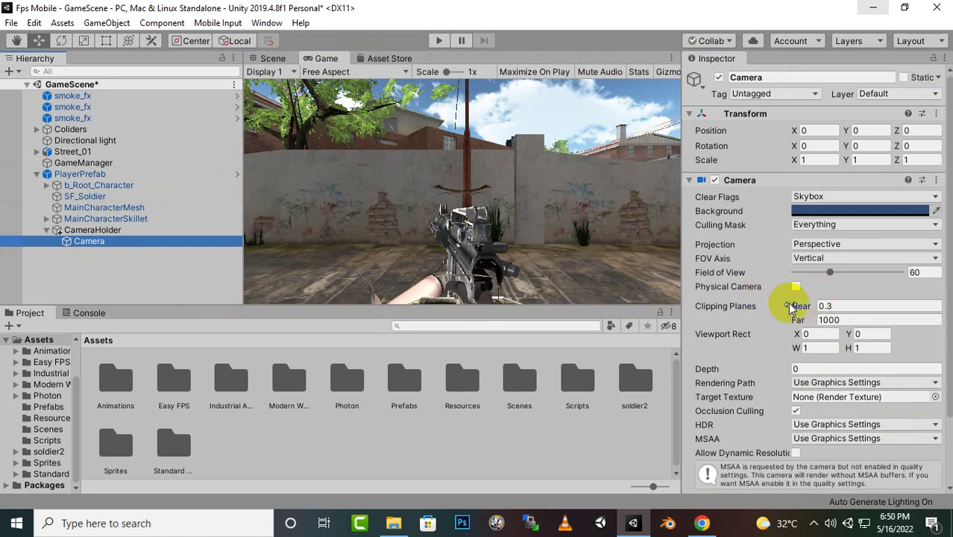
pyautogui.click(849, 306)
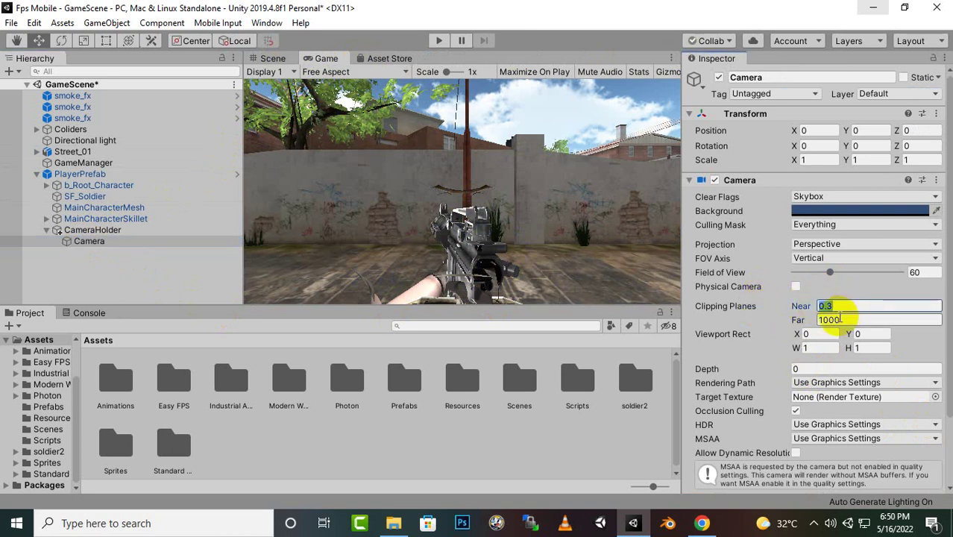
pyautogui.scroll(-3, 773, 330)
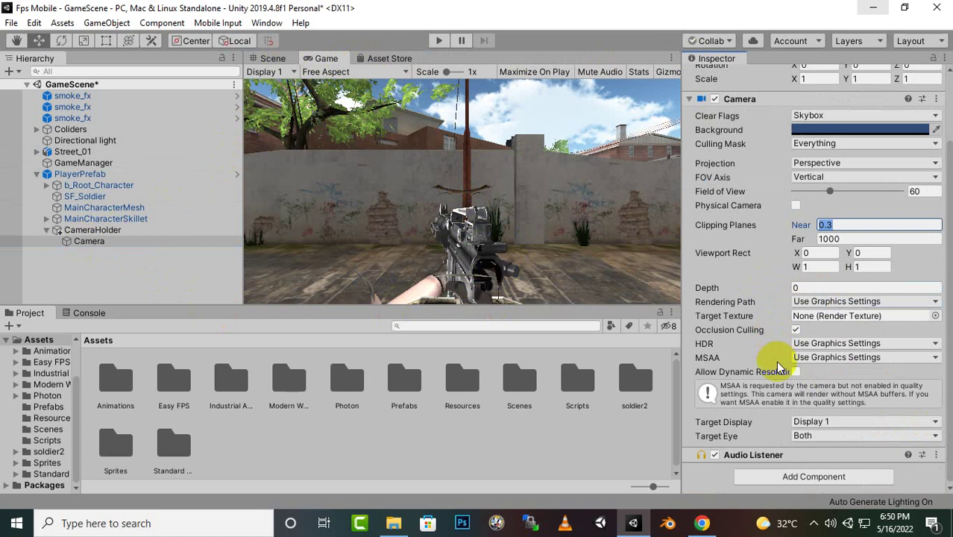
pyautogui.scroll(3, 838, 218)
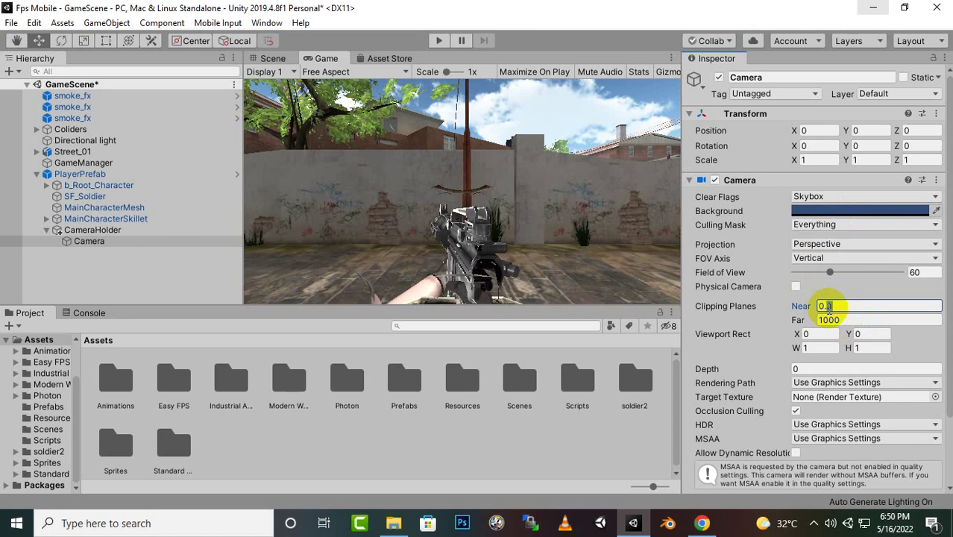
pyautogui.write('0.5')
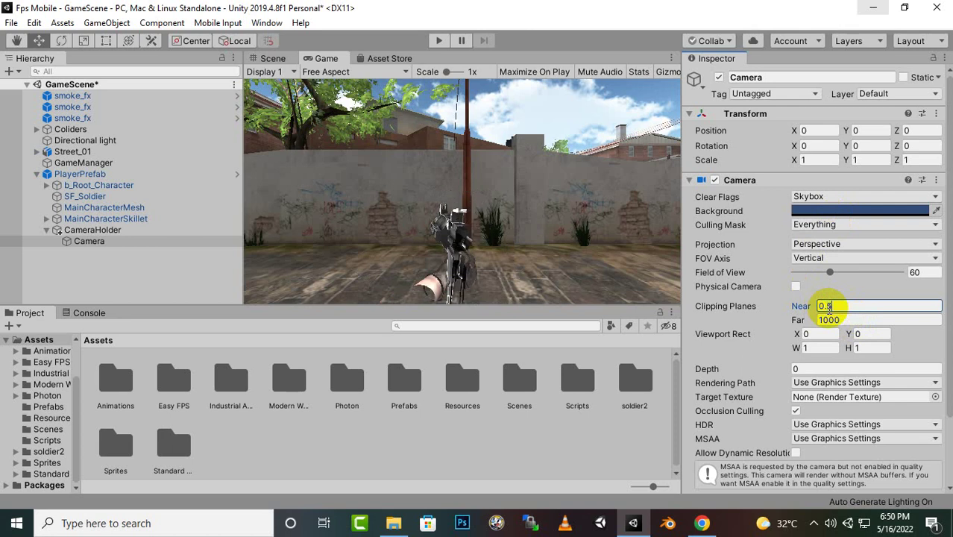
pyautogui.press('BackSpace')
pyautogui.write('1')
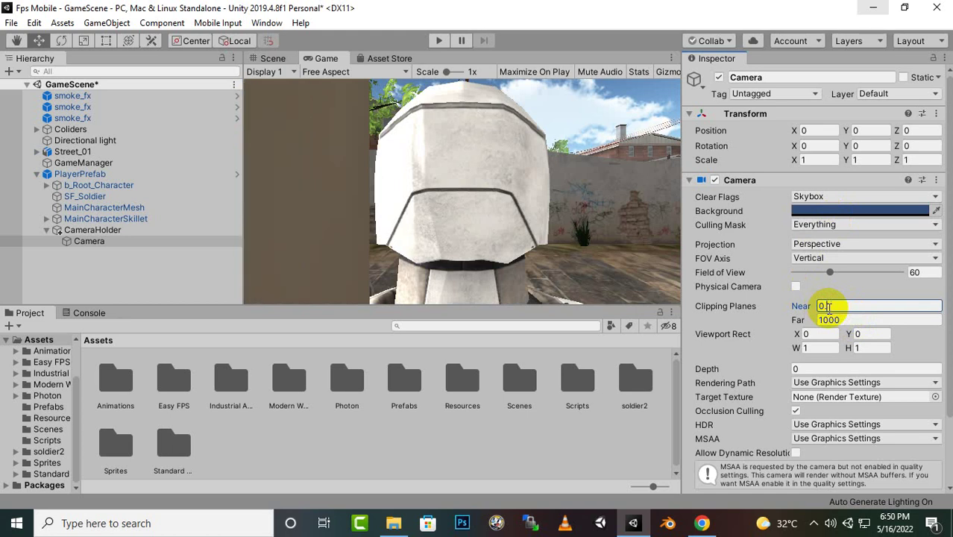
pyautogui.press('BackSpace')
pyautogui.write('2')
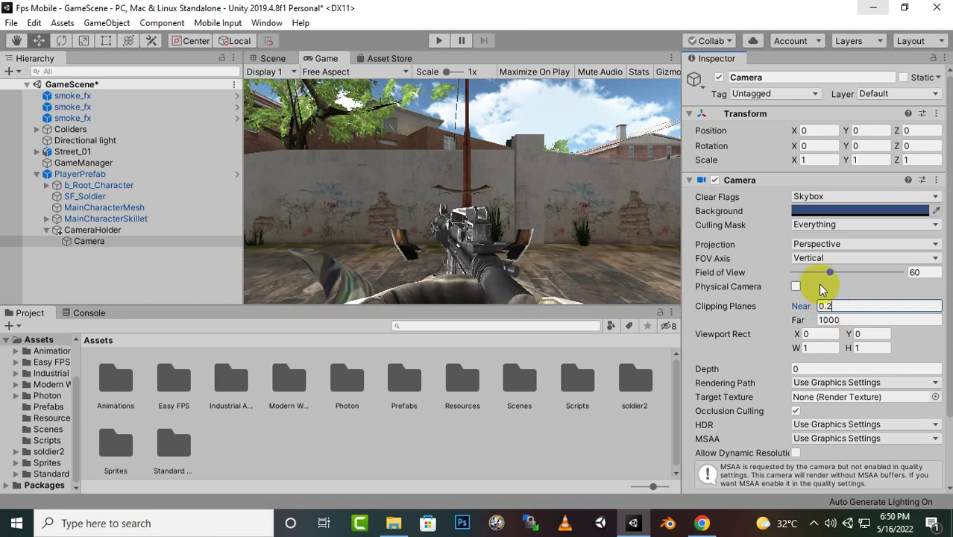
pyautogui.click(151, 233)
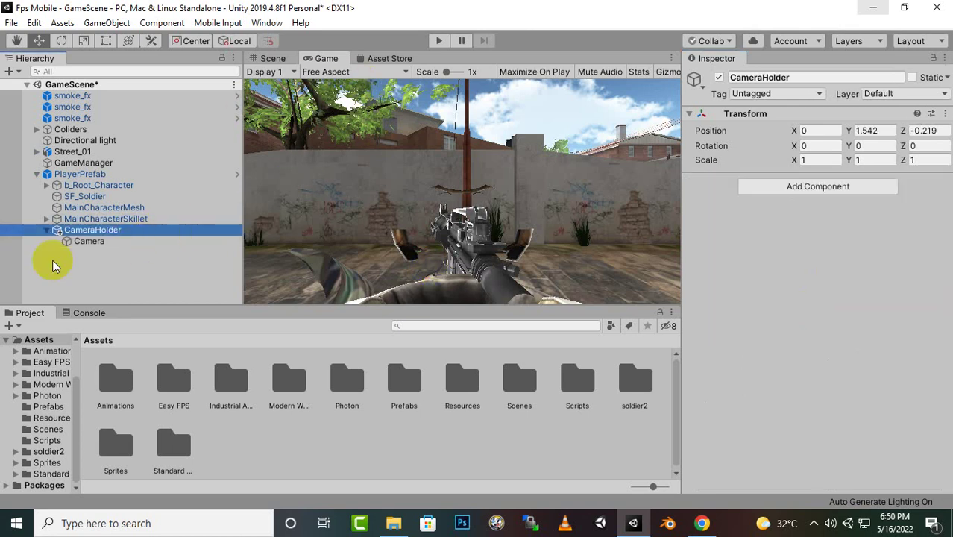
# Set CameraHolder's Y position to 1.5.
pyautogui.click(850, 132)
pyautogui.moveTo(847, 133); pyautogui.dragTo(846, 135)
pyautogui.write('1.45')
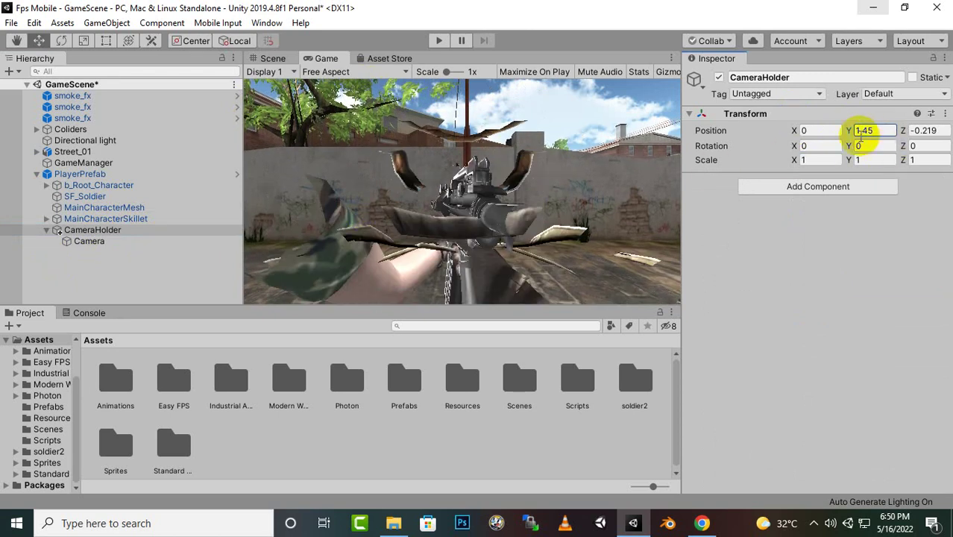
pyautogui.moveTo(852, 132); pyautogui.dragTo(855, 135)
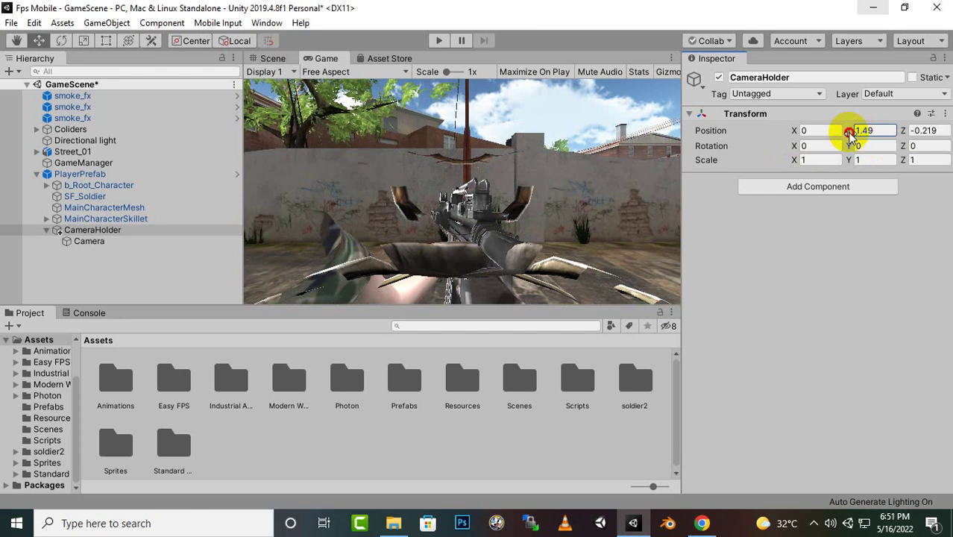
pyautogui.moveTo(850, 134); pyautogui.dragTo(850, 135)
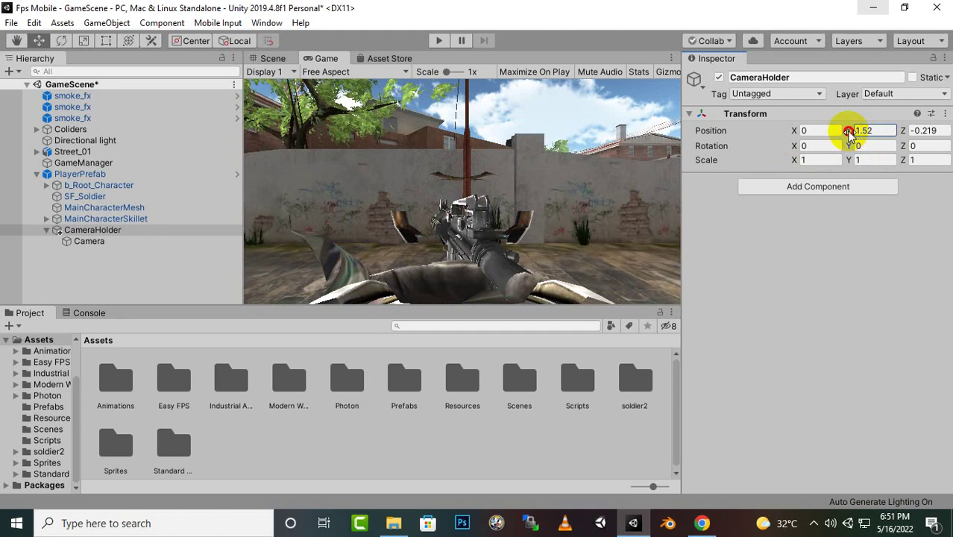
pyautogui.click(875, 131)
pyautogui.doubleClick(866, 131)
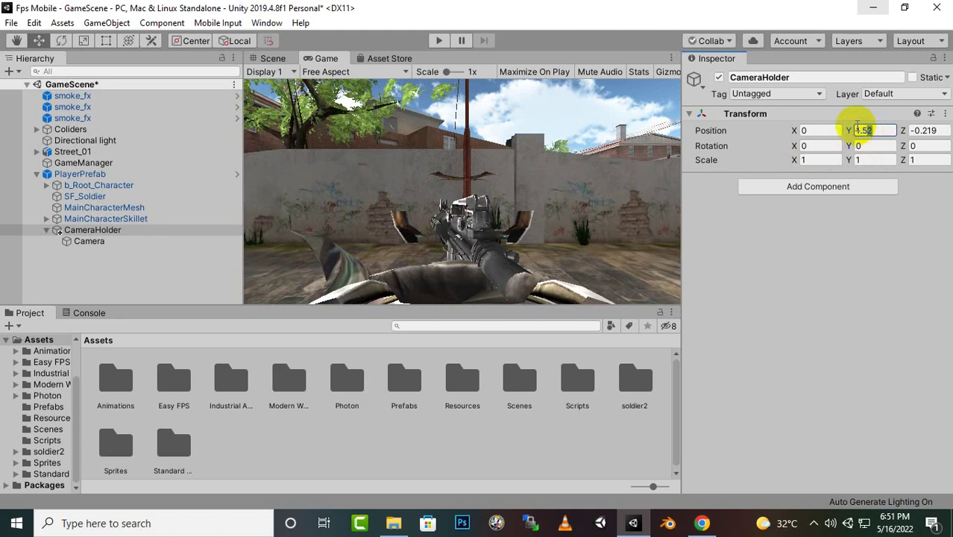
pyautogui.write('1.50')
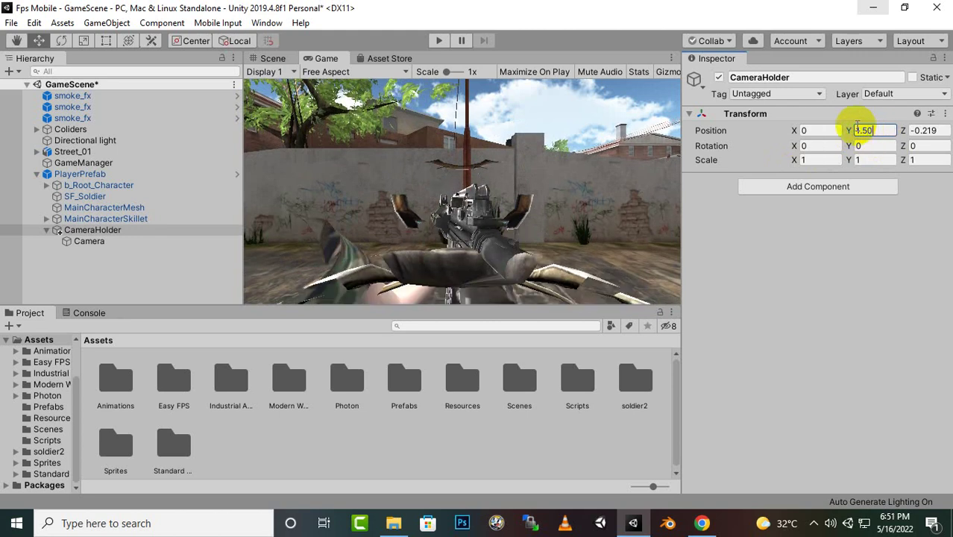
pyautogui.click(922, 131)
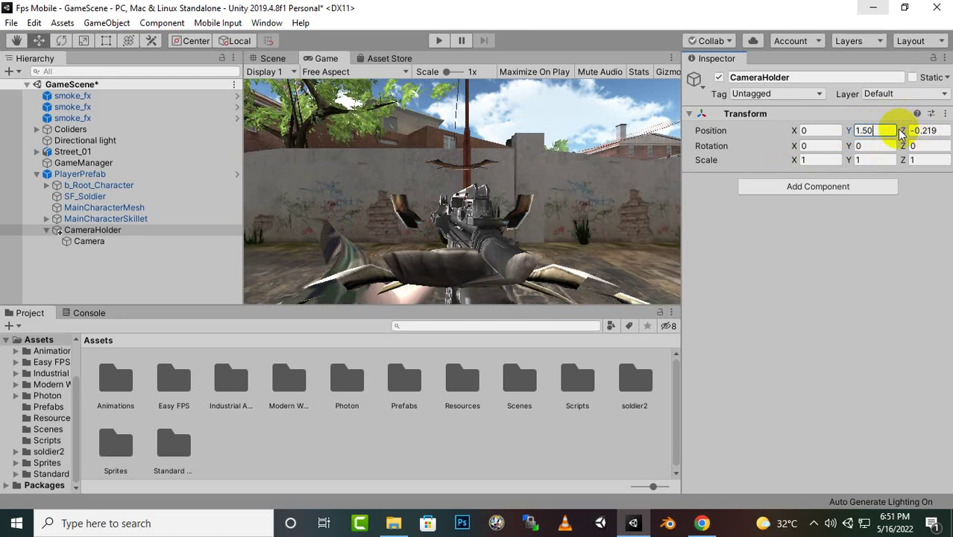
pyautogui.click(902, 130)
# Adjust CameraHolder's Z position to -0.11.
pyautogui.moveTo(901, 132); pyautogui.dragTo(905, 132)
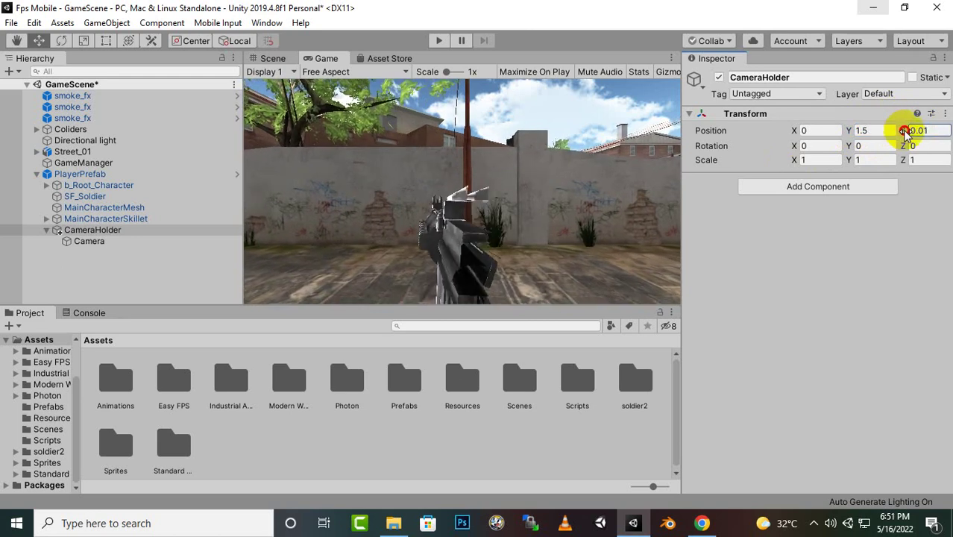
pyautogui.moveTo(904, 132); pyautogui.dragTo(902, 132)
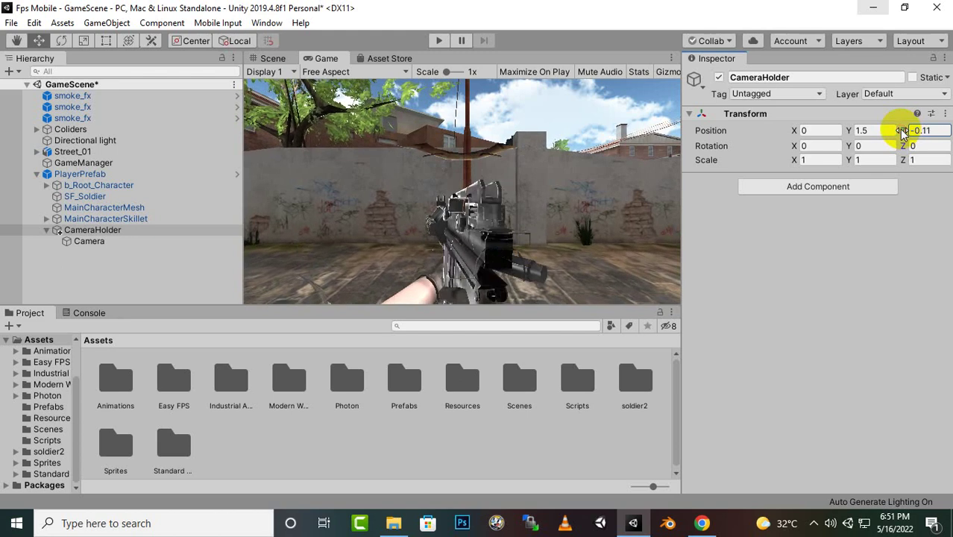
pyautogui.moveTo(600, 224); pyautogui.dragTo(524, 248)
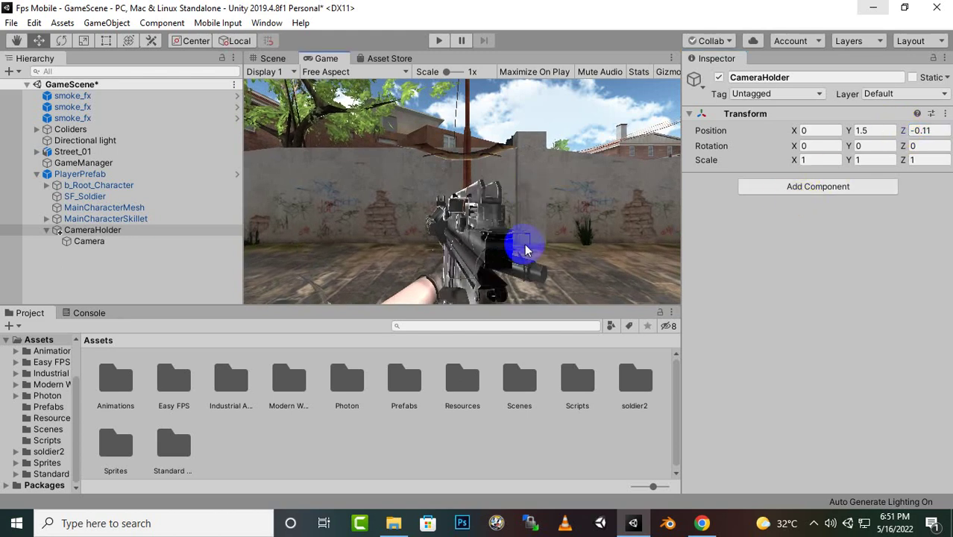
pyautogui.click(277, 60)
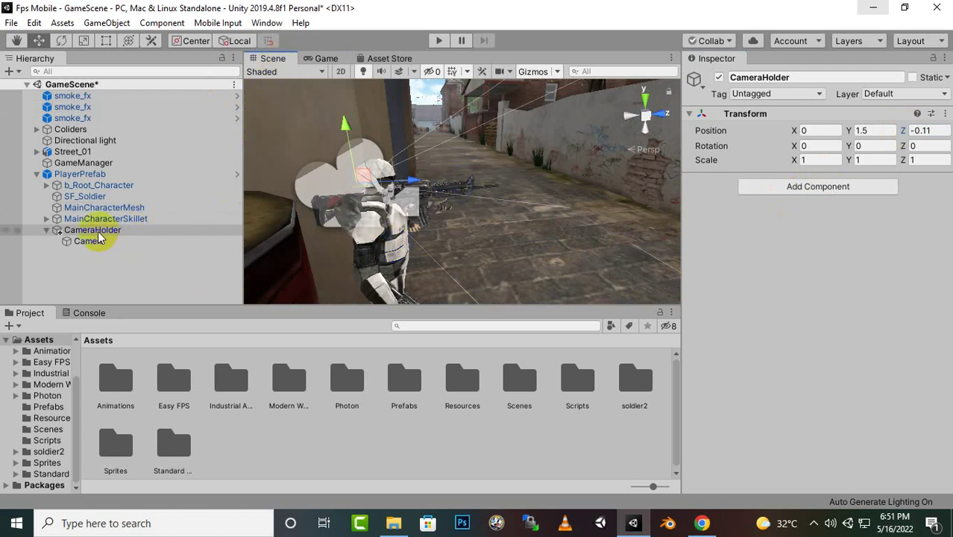
# Disable the b_Root_Character and SF_Soldier objects under PlayerPrefab.
pyautogui.click(95, 187)
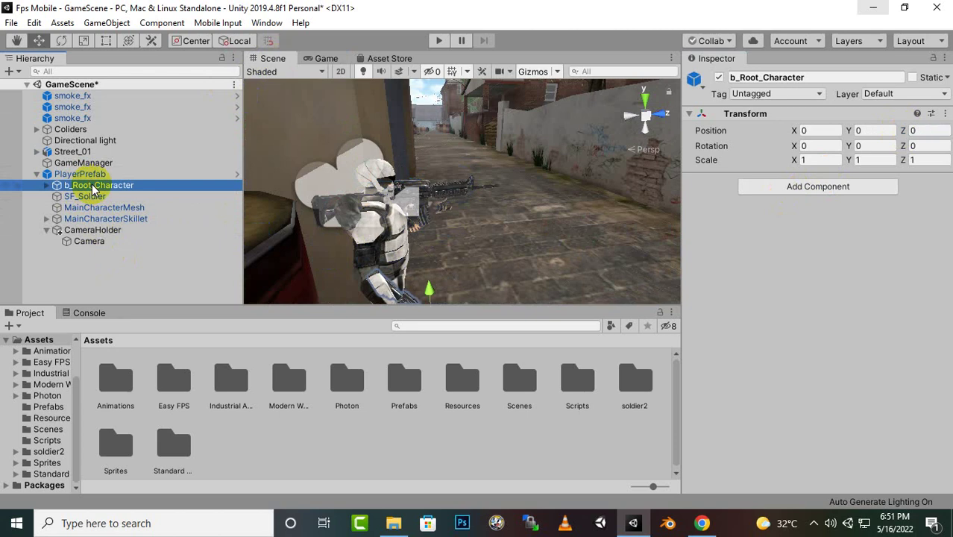
pyautogui.keyDown('ctrl'); pyautogui.click(84, 197); pyautogui.keyUp('ctrl')
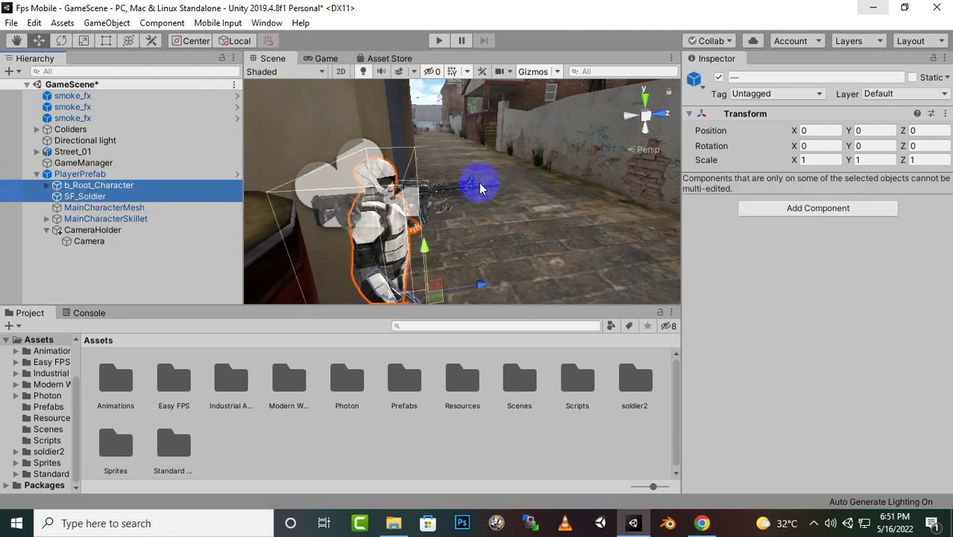
pyautogui.click(720, 78)
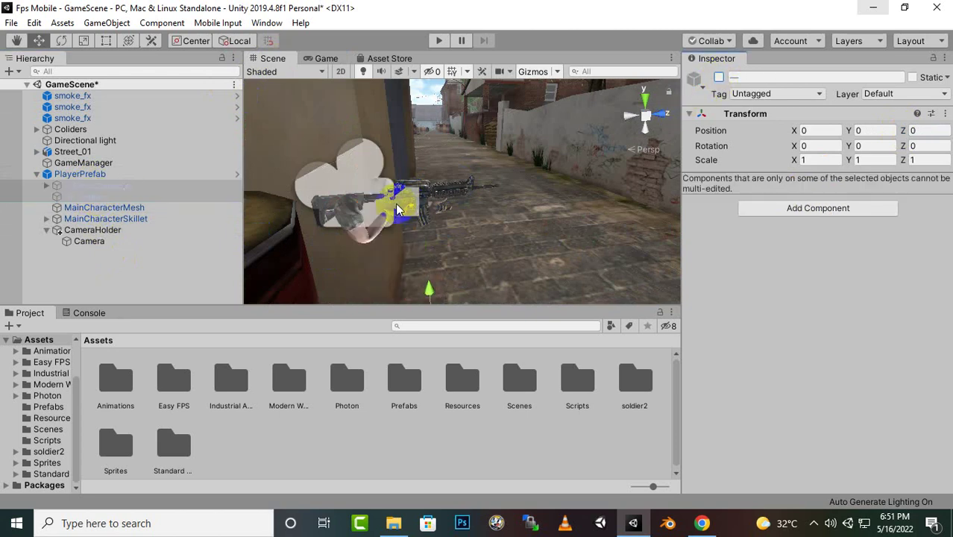
# Zoom and pan the Scene view to frame the first-person arms and rifle.
pyautogui.moveTo(410, 208); pyautogui.dragTo(432, 204, button='middle')
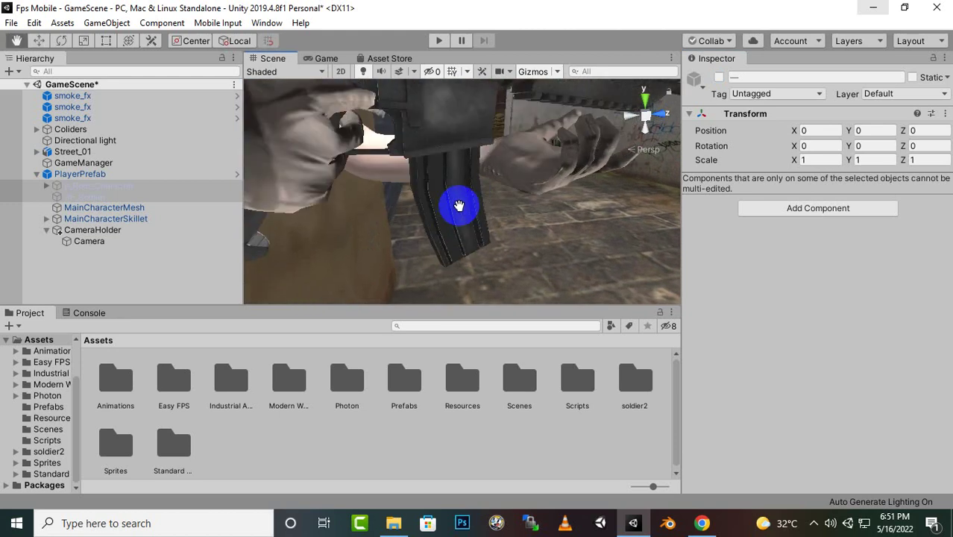
pyautogui.moveTo(432, 204)
pyautogui.mouseDown(button='middle')
pyautogui.moveTo(466, 212)
pyautogui.moveTo(463, 190)
pyautogui.moveTo(429, 199)
pyautogui.mouseUp(button='middle')
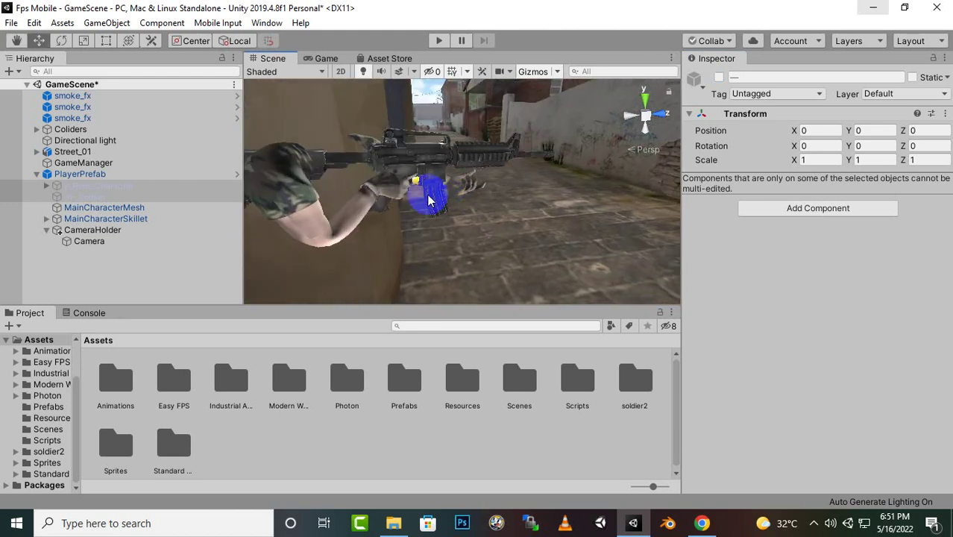
pyautogui.scroll(3, 426, 195)
pyautogui.moveTo(426, 195); pyautogui.dragTo(462, 207, button='middle')
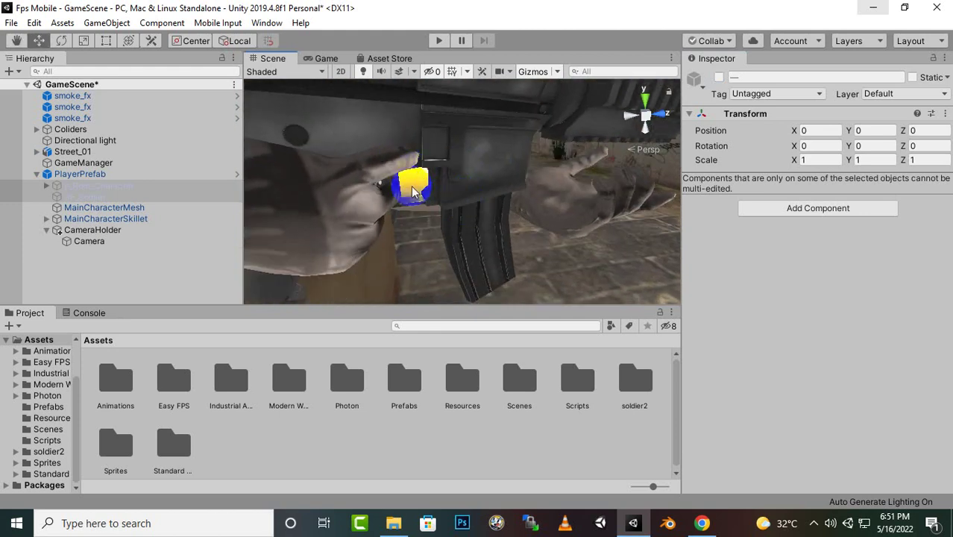
pyautogui.scroll(-3, 415, 179)
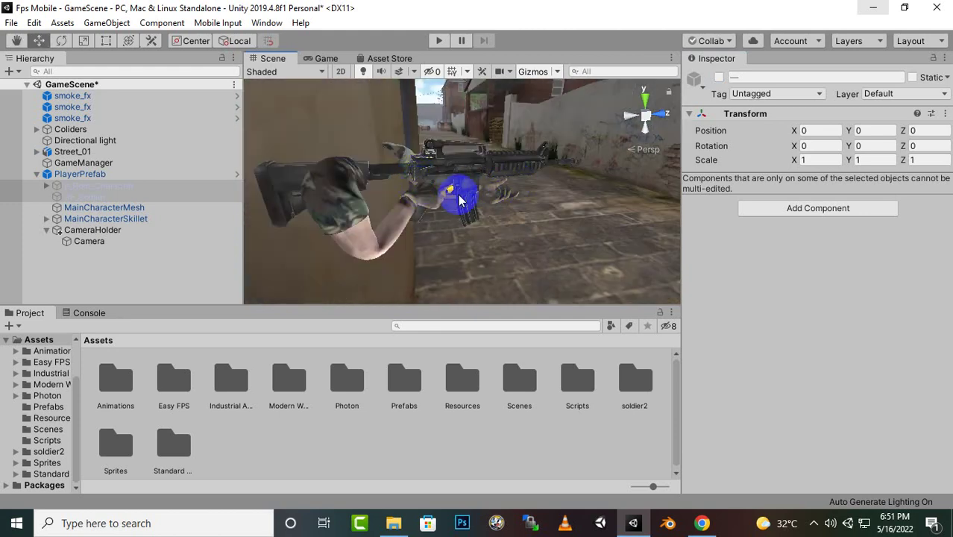
pyautogui.moveTo(490, 183); pyautogui.dragTo(457, 198, button='middle')
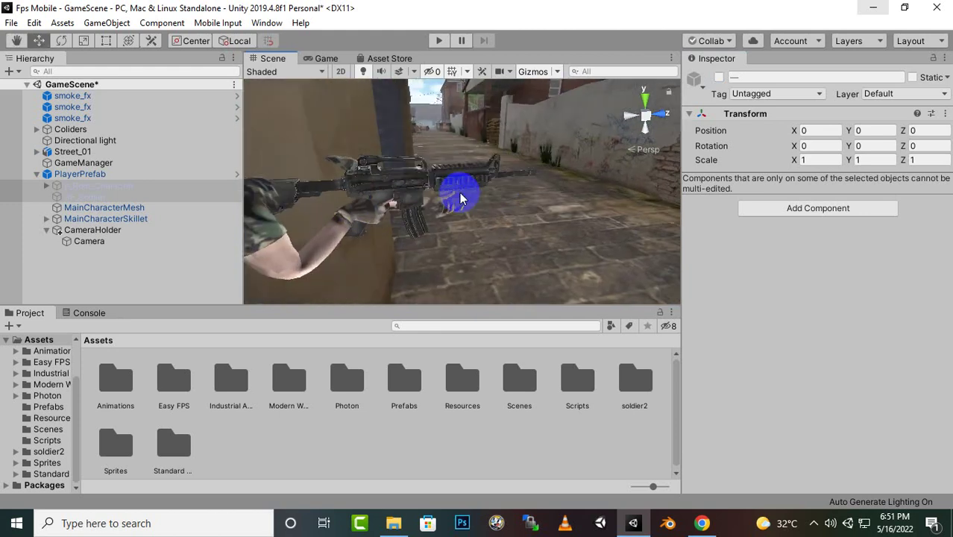
pyautogui.click(814, 523)
pyautogui.click(843, 440)
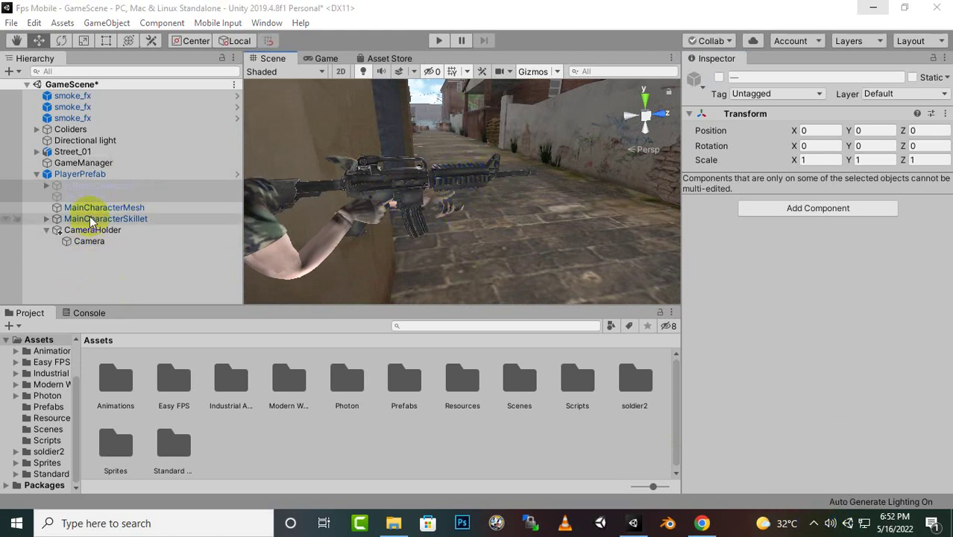
pyautogui.click(388, 165)
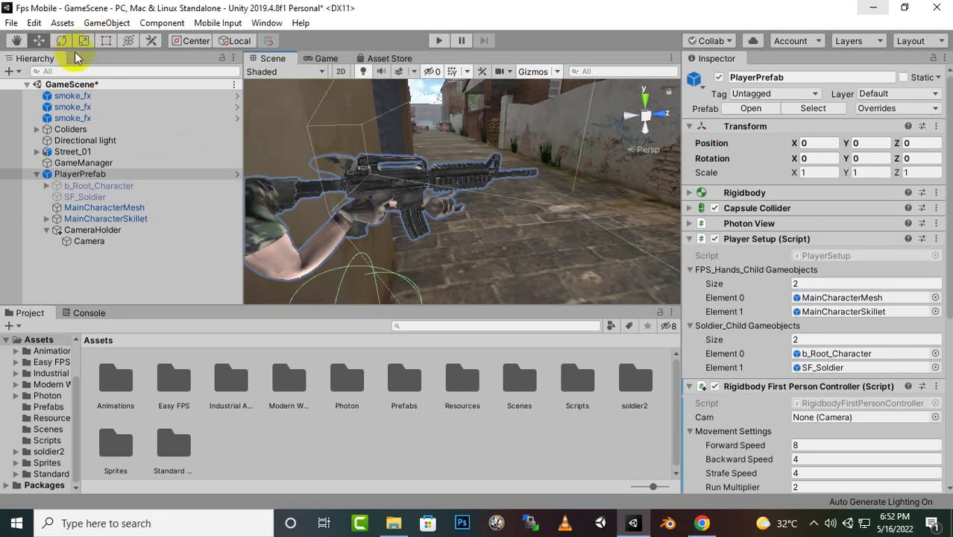
# Move the M4A1 Sopmod rifle to (-0.0611, -0.1662, -0.1609) so it sits in the hands.
pyautogui.click(403, 205)
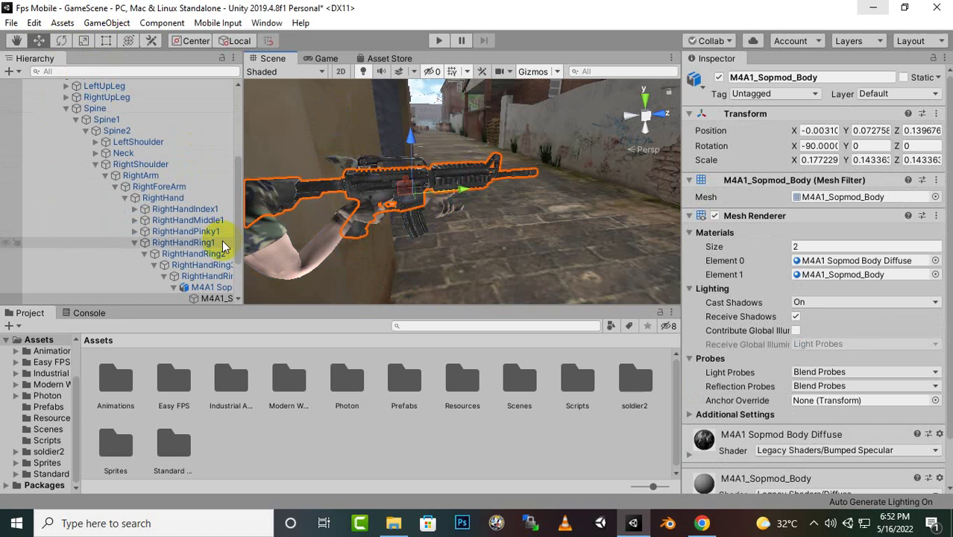
pyautogui.click(221, 290)
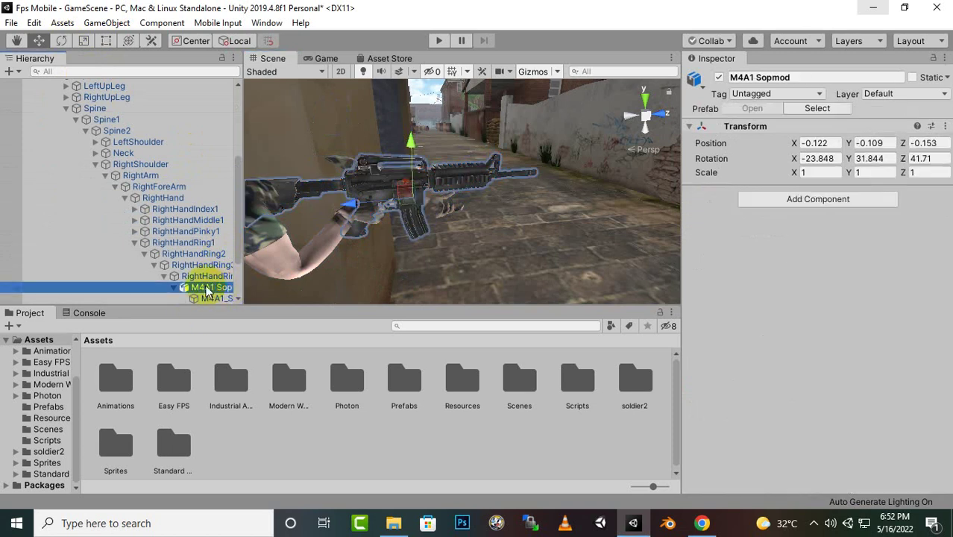
pyautogui.scroll(5, 458, 159)
pyautogui.scroll(-5, 458, 166)
pyautogui.moveTo(410, 171)
pyautogui.mouseDown()
pyautogui.moveTo(418, 149)
pyautogui.moveTo(425, 192)
pyautogui.mouseUp()
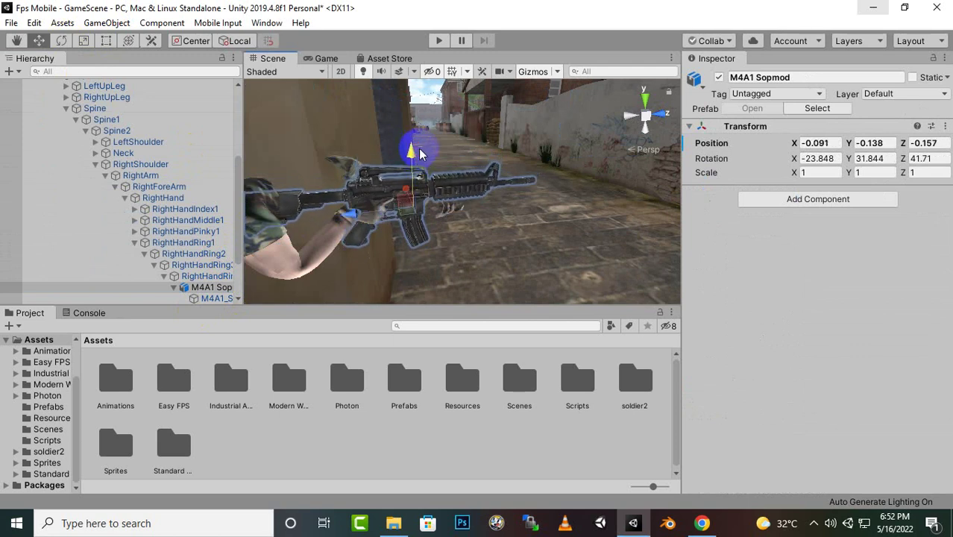
pyautogui.scroll(5, 426, 191)
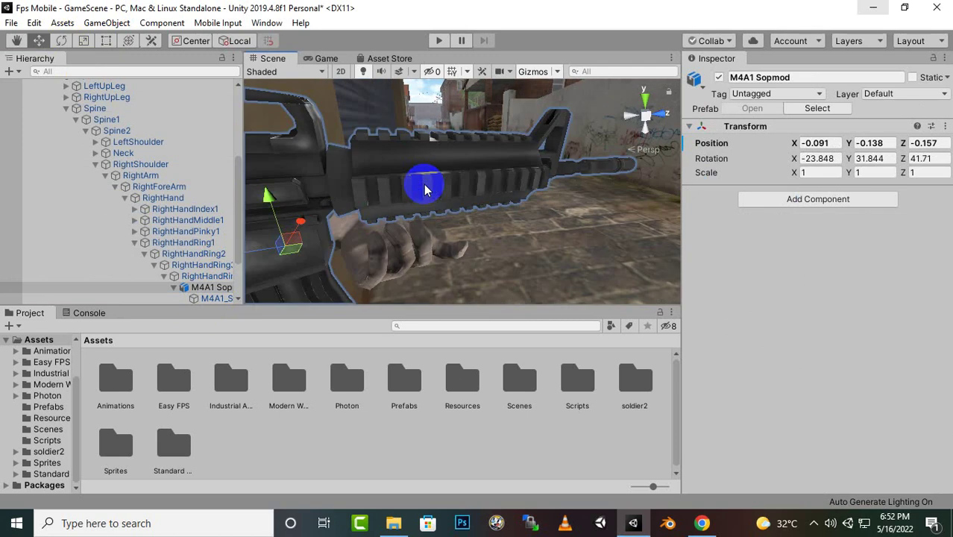
pyautogui.moveTo(273, 198)
pyautogui.mouseDown()
pyautogui.moveTo(277, 212)
pyautogui.moveTo(340, 207)
pyautogui.moveTo(362, 183)
pyautogui.mouseUp()
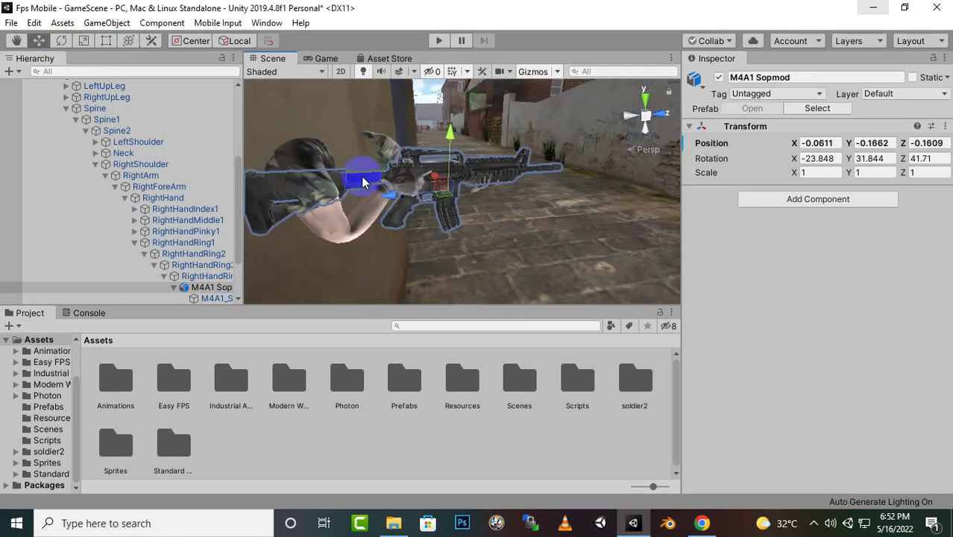
pyautogui.scroll(3, 406, 216)
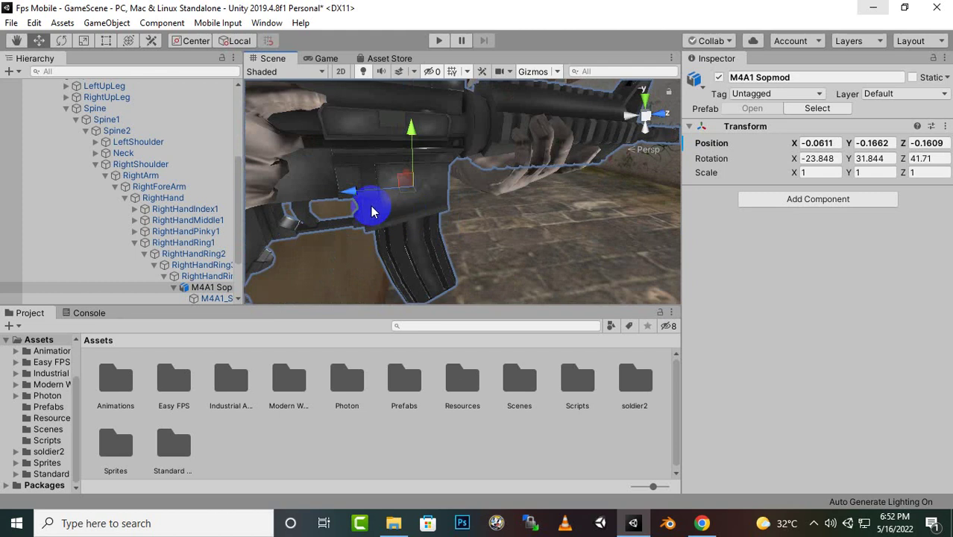
pyautogui.scroll(2, 419, 217)
pyautogui.scroll(3, 427, 202)
pyautogui.scroll(-3, 427, 201)
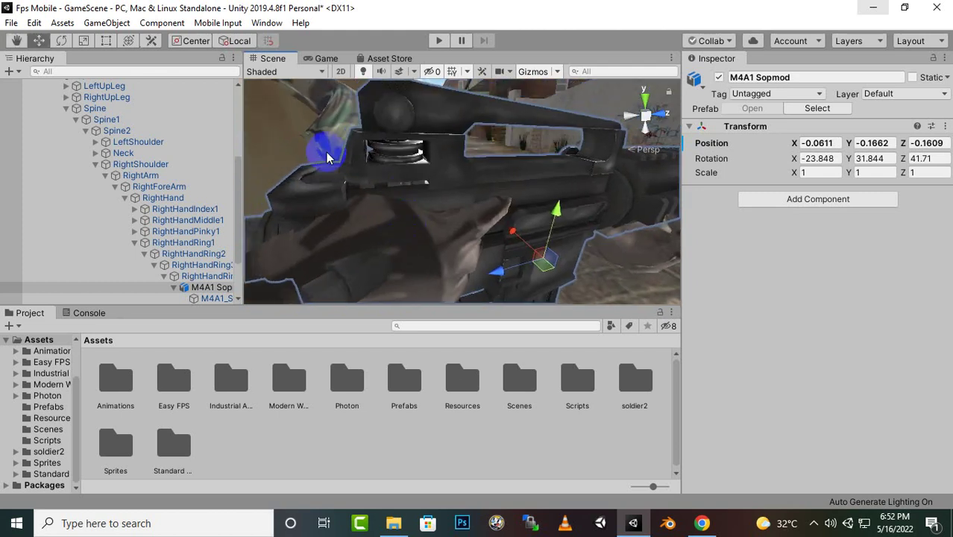
# Check the repositioned rifle in the Game view, then return to the Scene view.
pyautogui.click(327, 62)
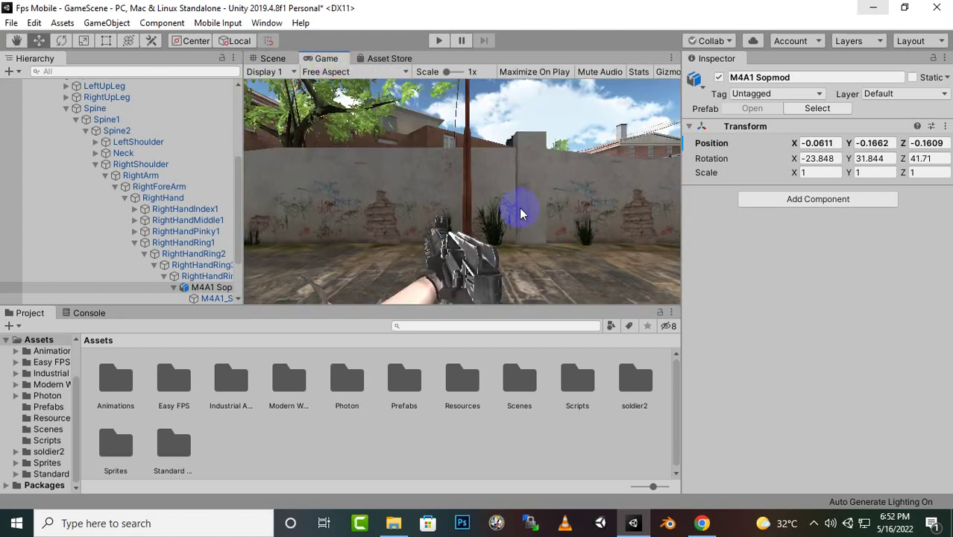
pyautogui.click(455, 256)
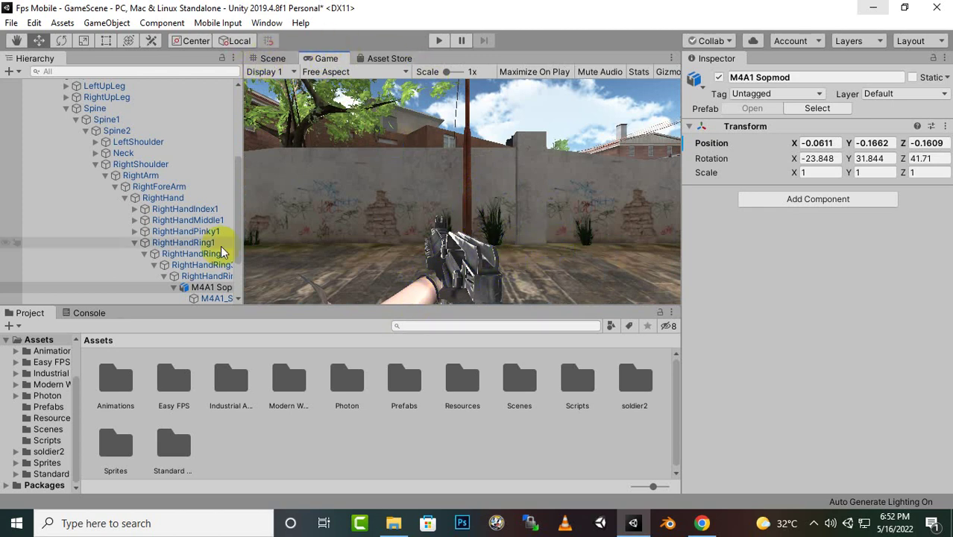
pyautogui.click(273, 58)
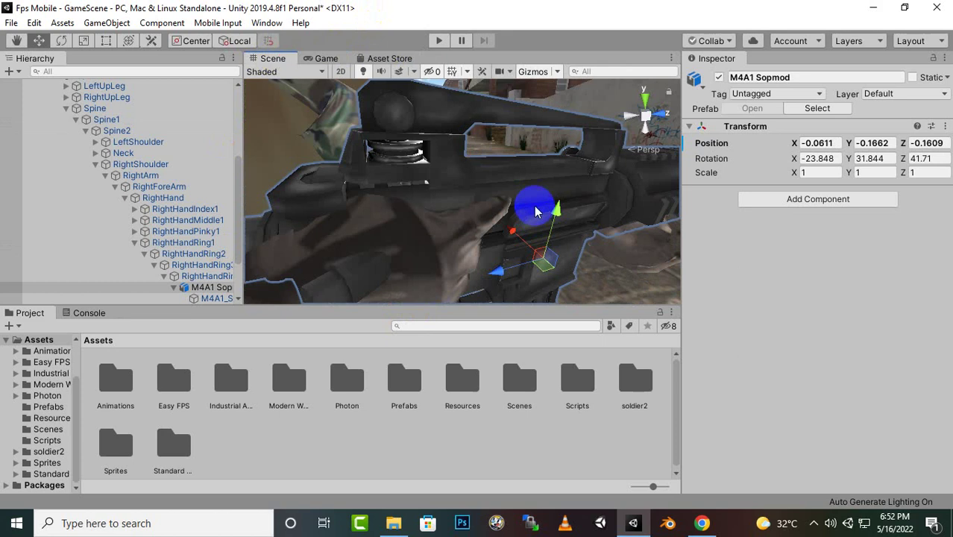
pyautogui.moveTo(483, 214); pyautogui.dragTo(458, 200, button='middle')
pyautogui.scroll(-3, 458, 199)
pyautogui.scroll(-3, 448, 205)
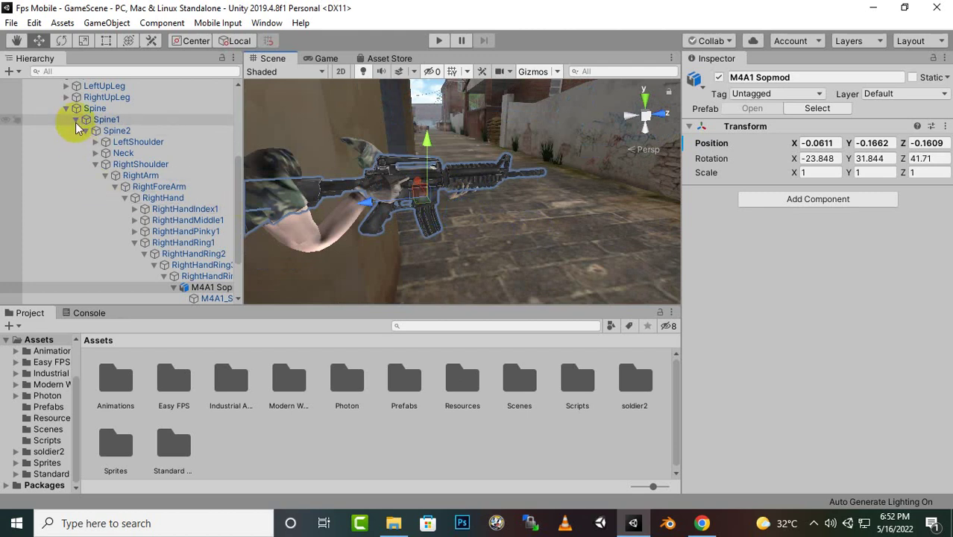
pyautogui.click(173, 288)
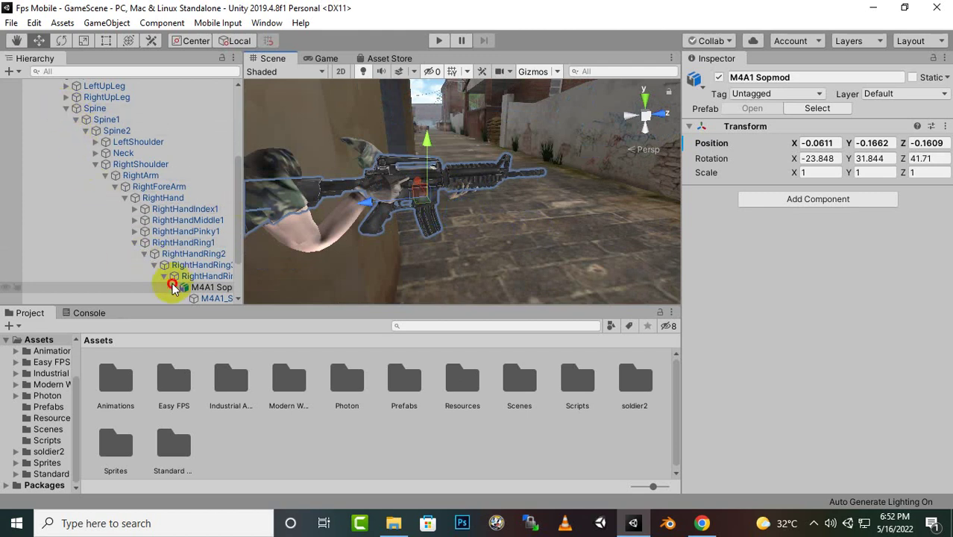
pyautogui.click(73, 120)
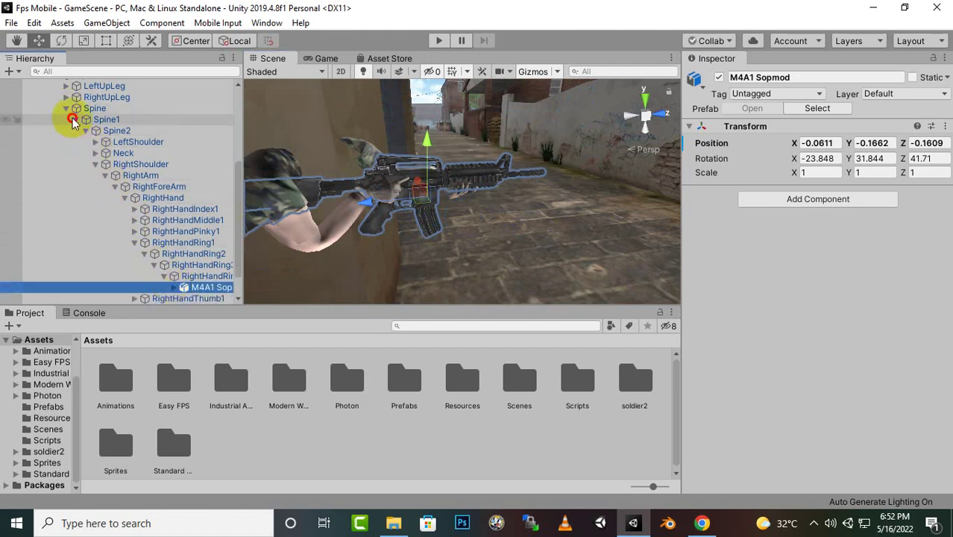
pyautogui.click(97, 186)
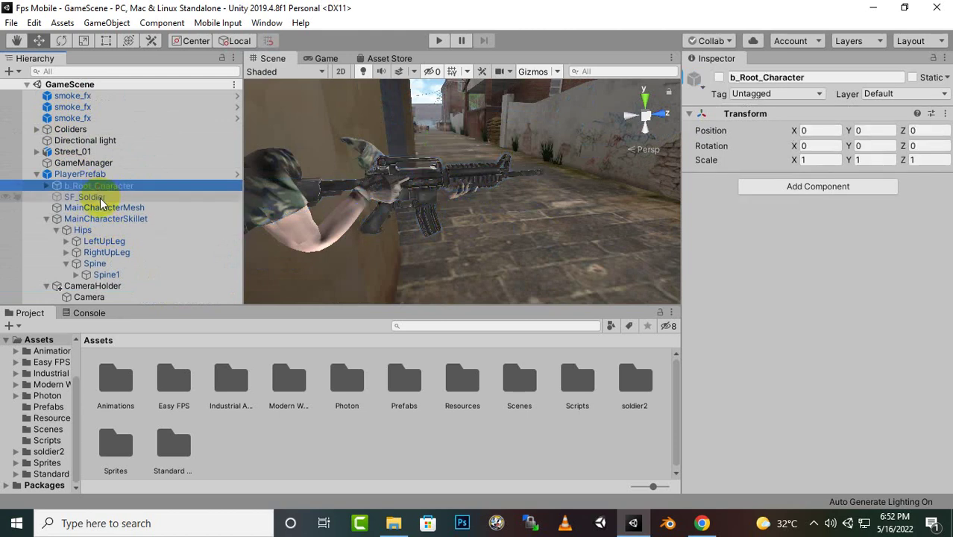
pyautogui.keyDown('ctrl'); pyautogui.click(99, 199); pyautogui.keyUp('ctrl')
pyautogui.click(719, 77)
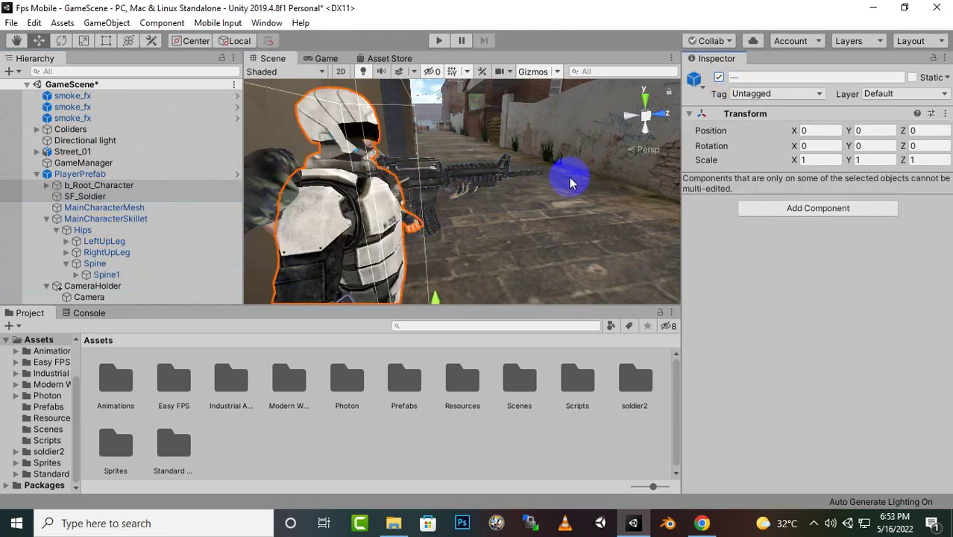
pyautogui.click(716, 79)
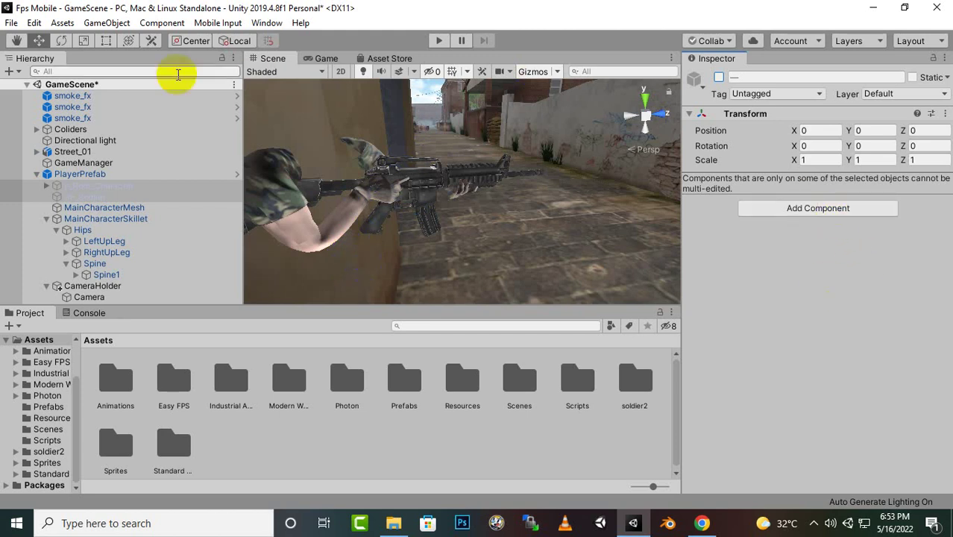
# Play-test the scene, open the Console with the unassigned cam error, clear it, and stop.
pyautogui.click(437, 41)
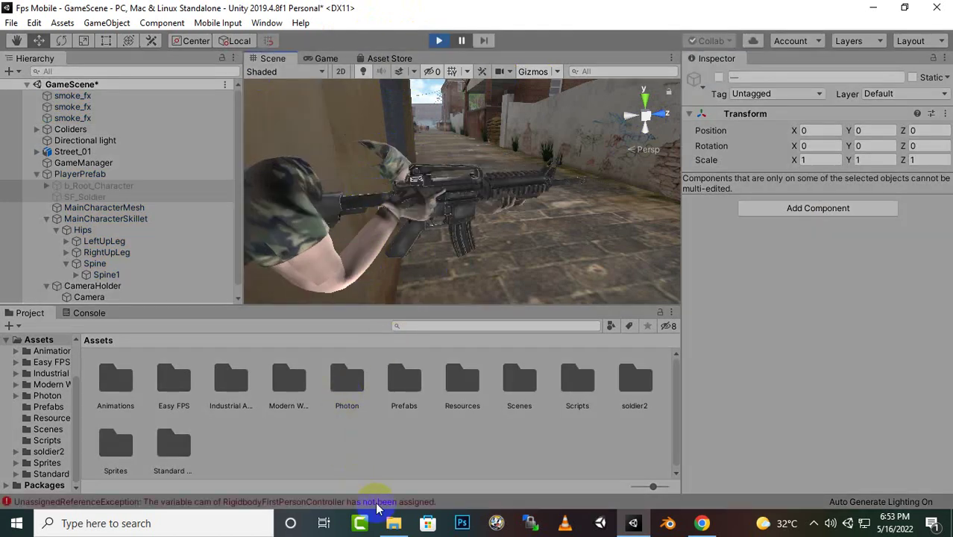
pyautogui.click(379, 503)
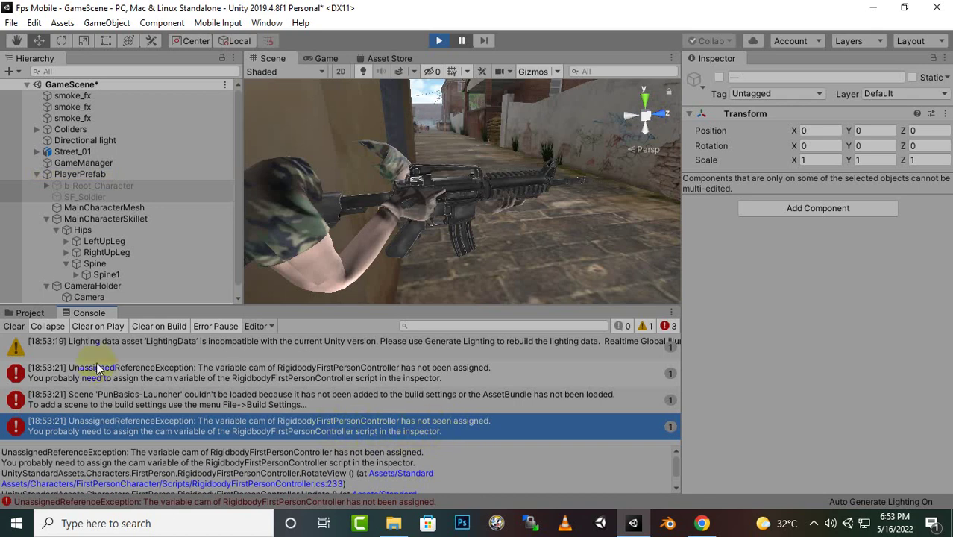
pyautogui.click(13, 326)
pyautogui.click(440, 41)
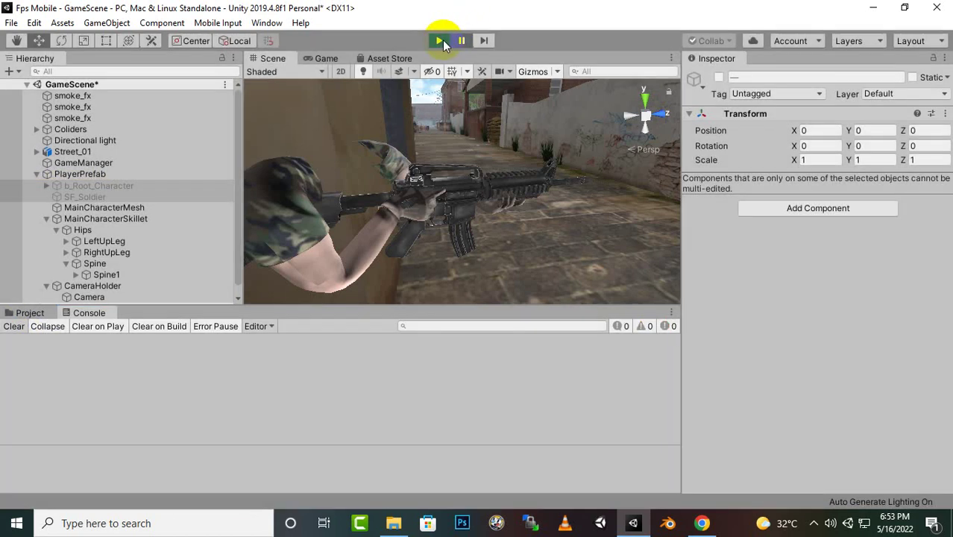
# Assign CameraHolder's Camera to the Cam field of PlayerPrefab's Rigidbody First Person Controller.
pyautogui.click(82, 174)
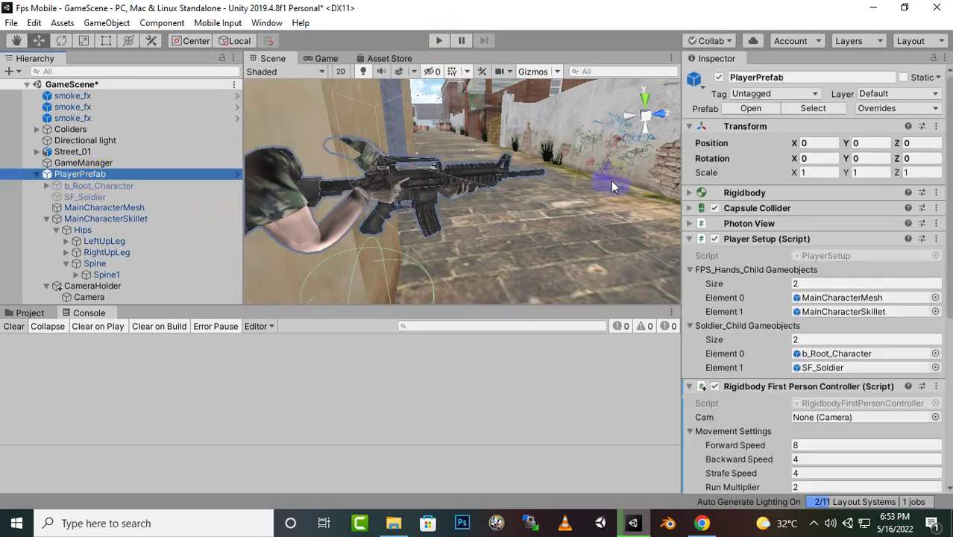
pyautogui.scroll(-5, 794, 297)
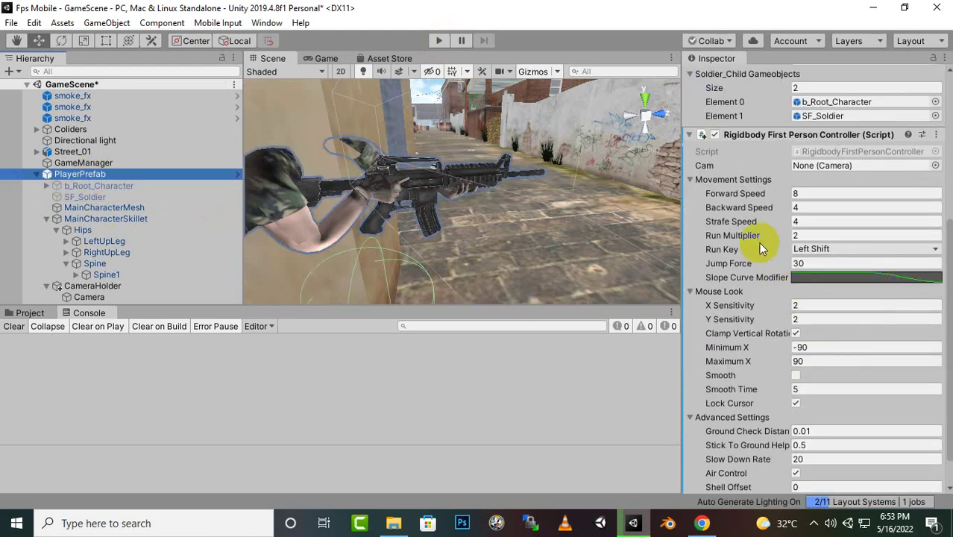
pyautogui.scroll(-1, 795, 238)
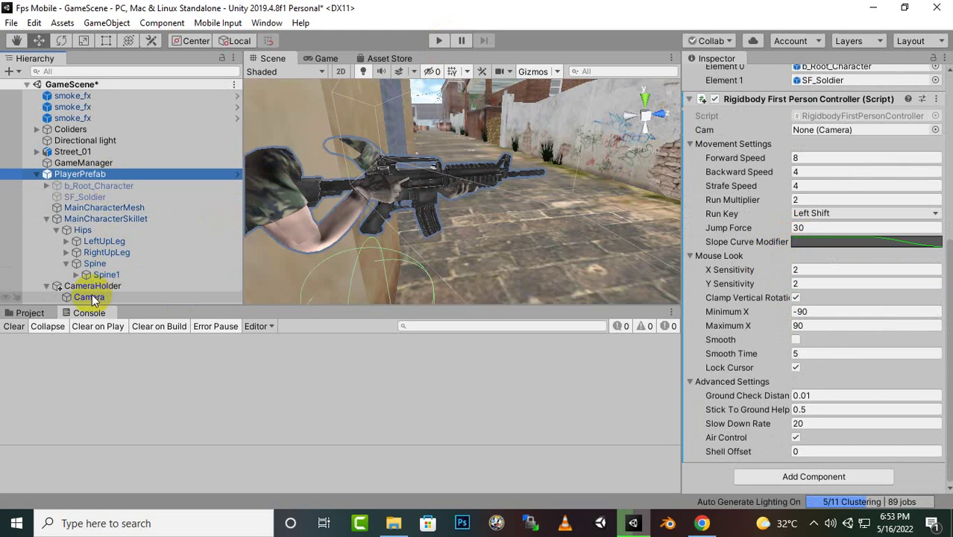
pyautogui.moveTo(91, 298); pyautogui.dragTo(866, 135)
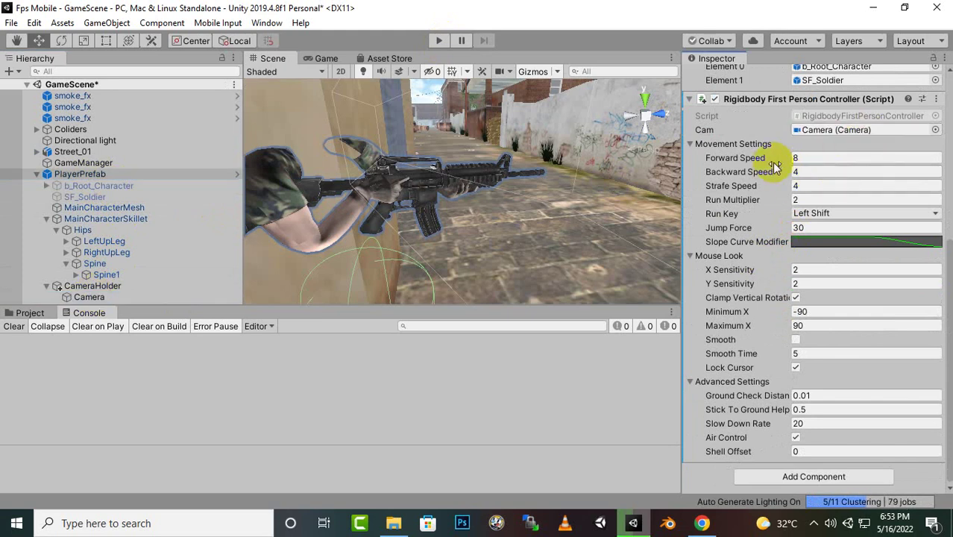
pyautogui.scroll(7, 776, 171)
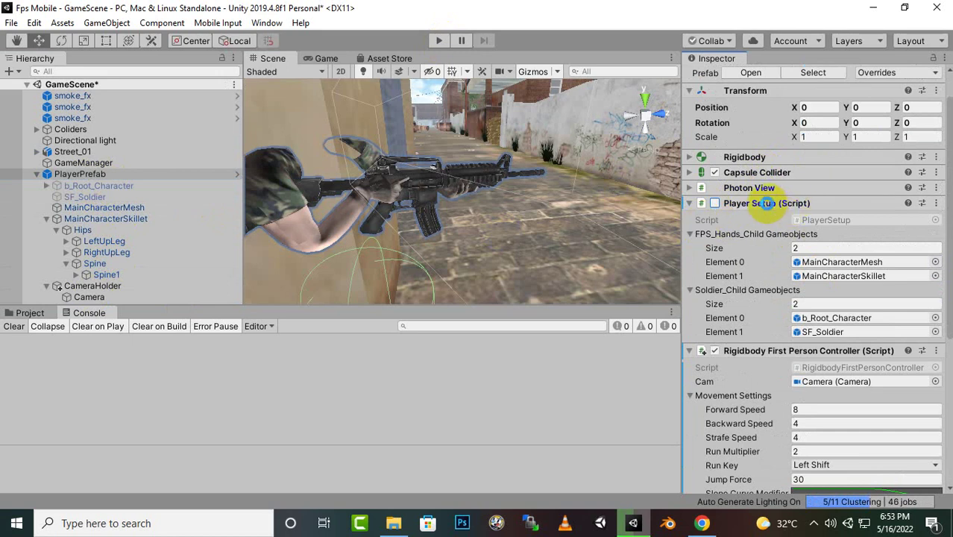
# Start a play test through the player camera and clear the build-settings error from the Console.
pyautogui.click(440, 42)
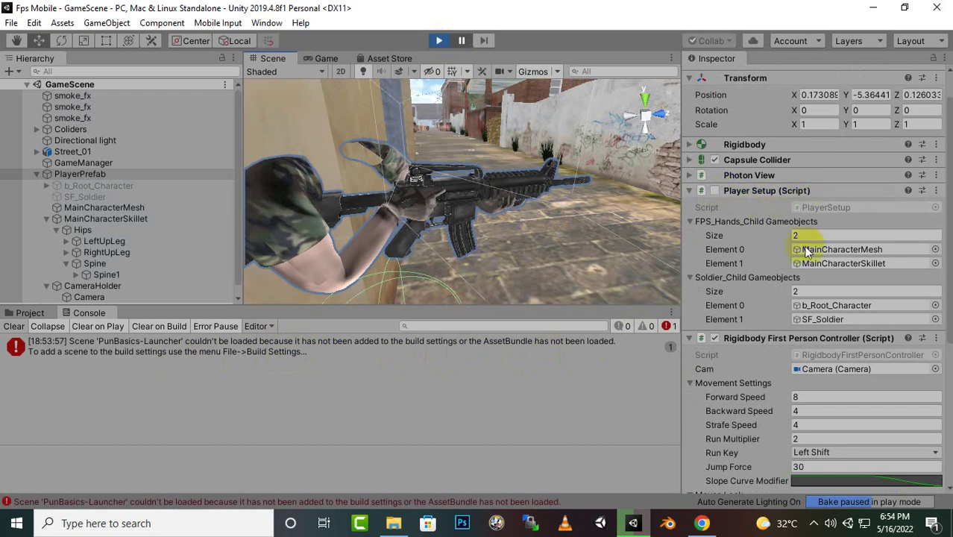
pyautogui.scroll(1, 821, 291)
pyautogui.scroll(-8, 755, 348)
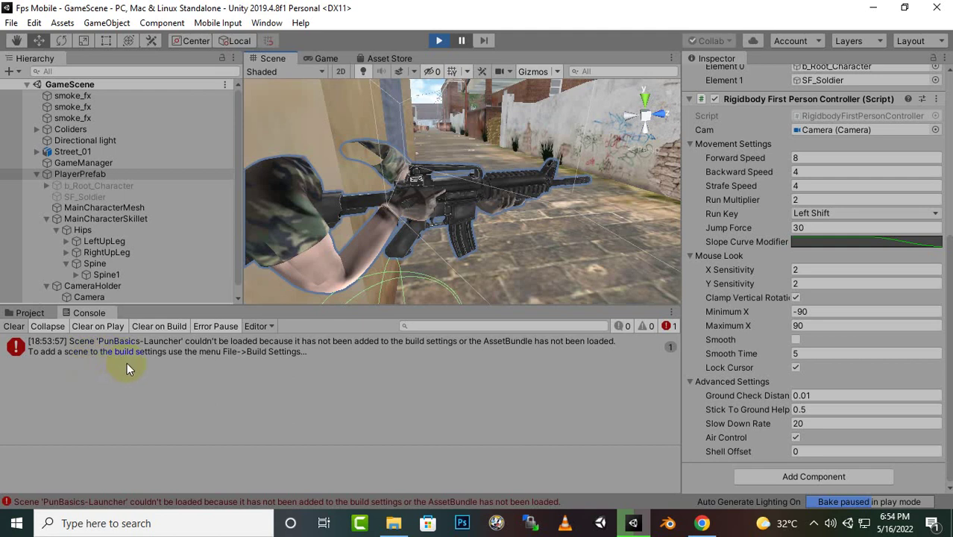
pyautogui.click(13, 326)
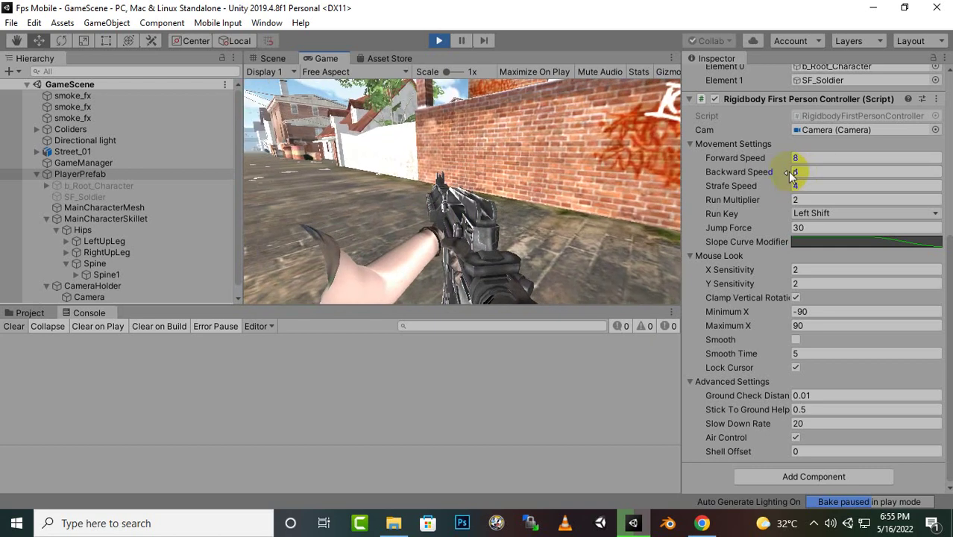
# Select CameraHolder and scrub its Position Z back, trying offsets around -0.12.
pyautogui.scroll(10, 805, 171)
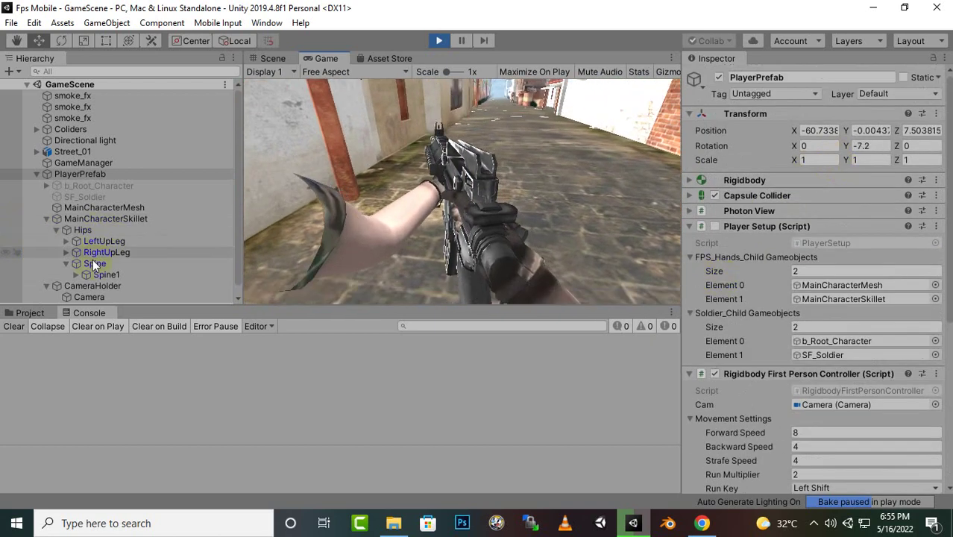
pyautogui.click(96, 295)
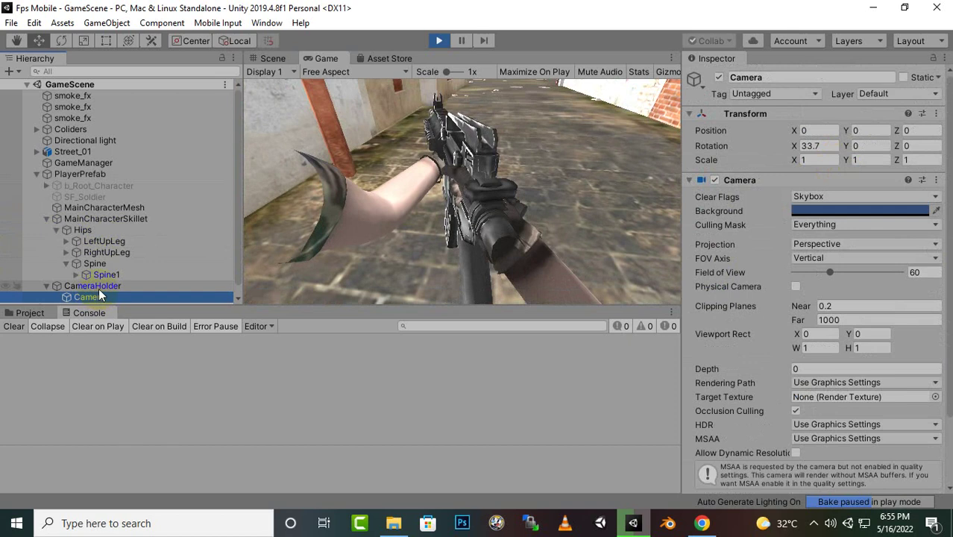
pyautogui.click(98, 288)
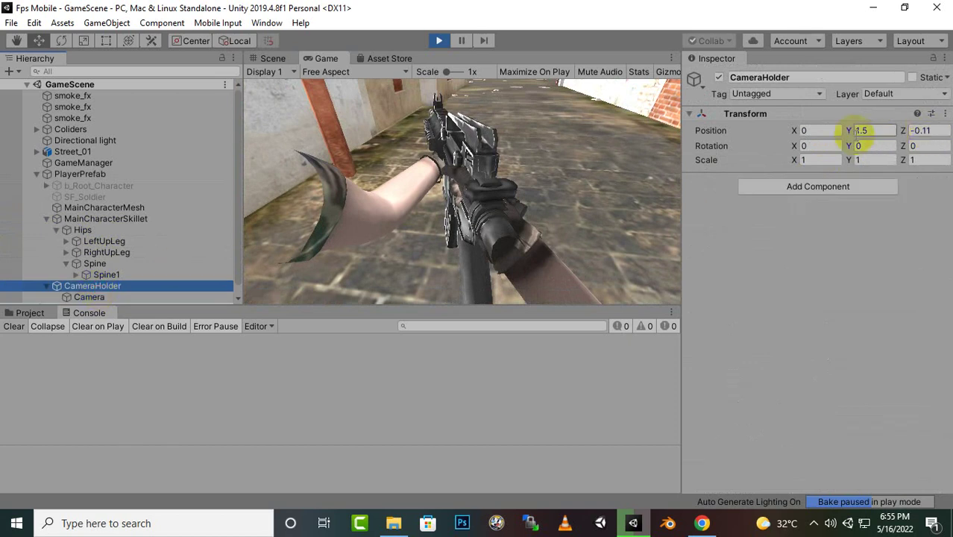
pyautogui.click(937, 130)
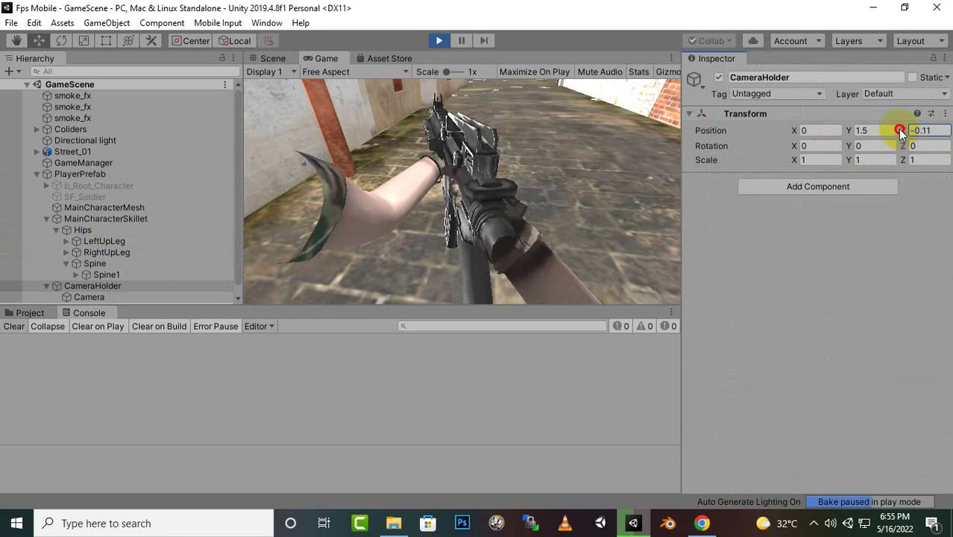
pyautogui.moveTo(901, 131); pyautogui.dragTo(902, 132)
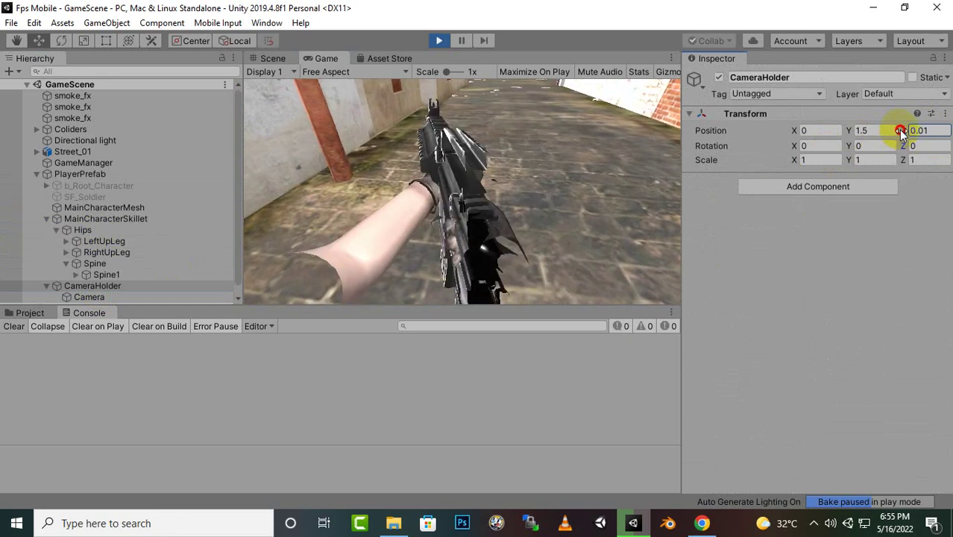
pyautogui.moveTo(902, 131); pyautogui.dragTo(900, 132)
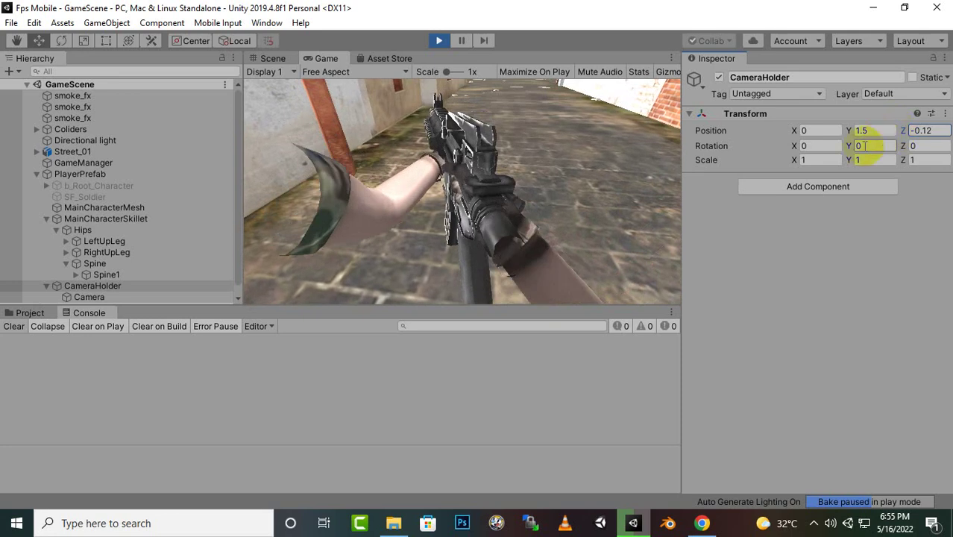
# Copy CameraHolder's tuned Position Z value of -0.12.
pyautogui.click(937, 130)
pyautogui.doubleClick(937, 130)
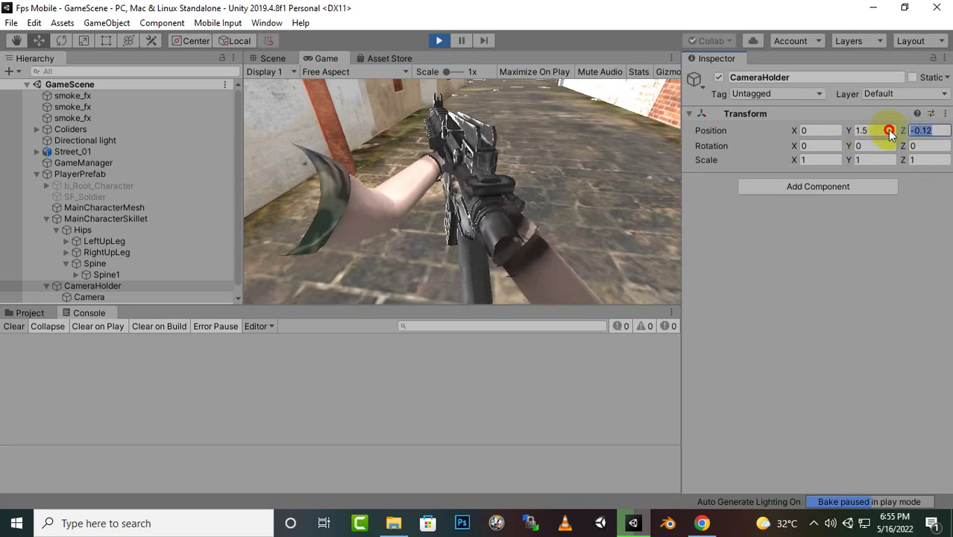
pyautogui.rightClick(924, 131)
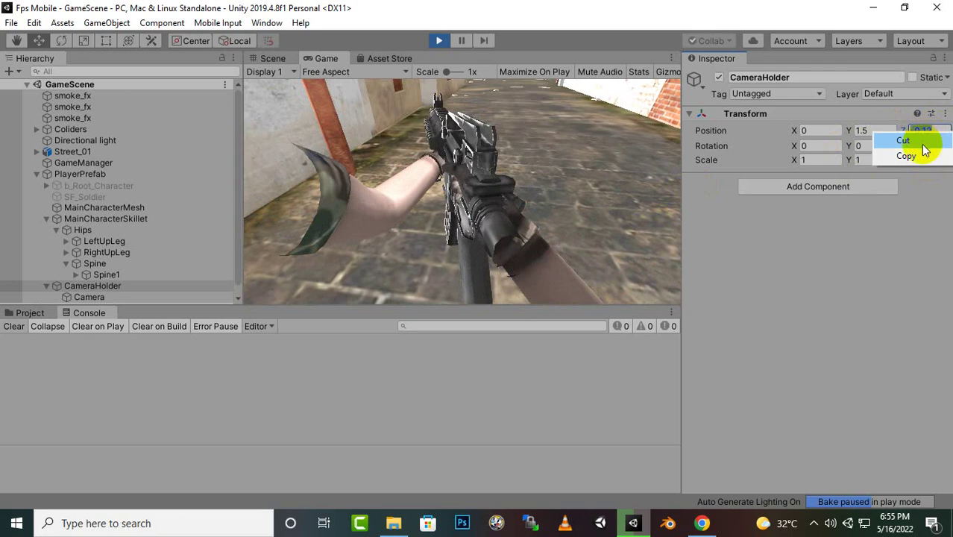
pyautogui.click(906, 156)
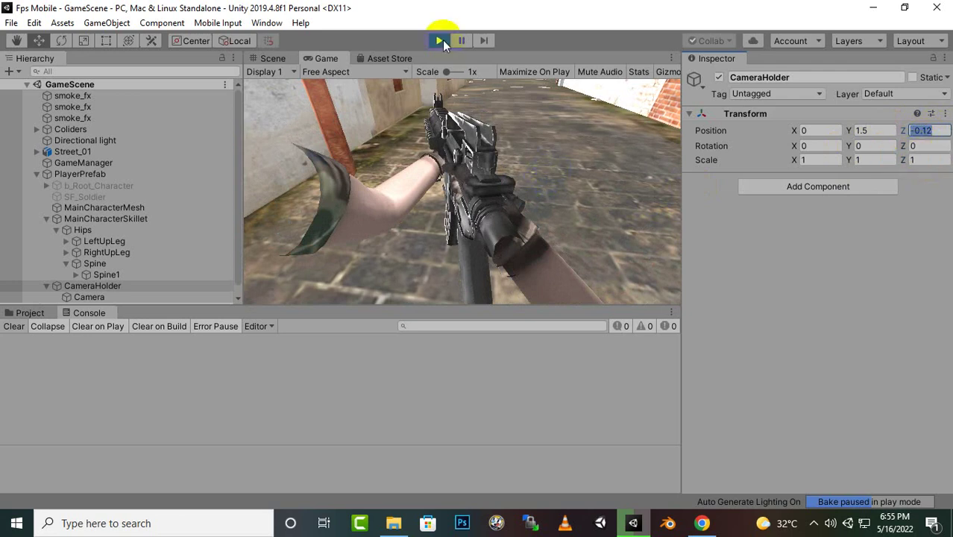
# Look around the street in the Game view with the new offset, then stop play mode.
pyautogui.click(441, 40)
pyautogui.moveTo(488, 178)
pyautogui.mouseDown()
pyautogui.moveTo(477, 137)
pyautogui.moveTo(617, 152)
pyautogui.moveTo(576, 141)
pyautogui.mouseUp()
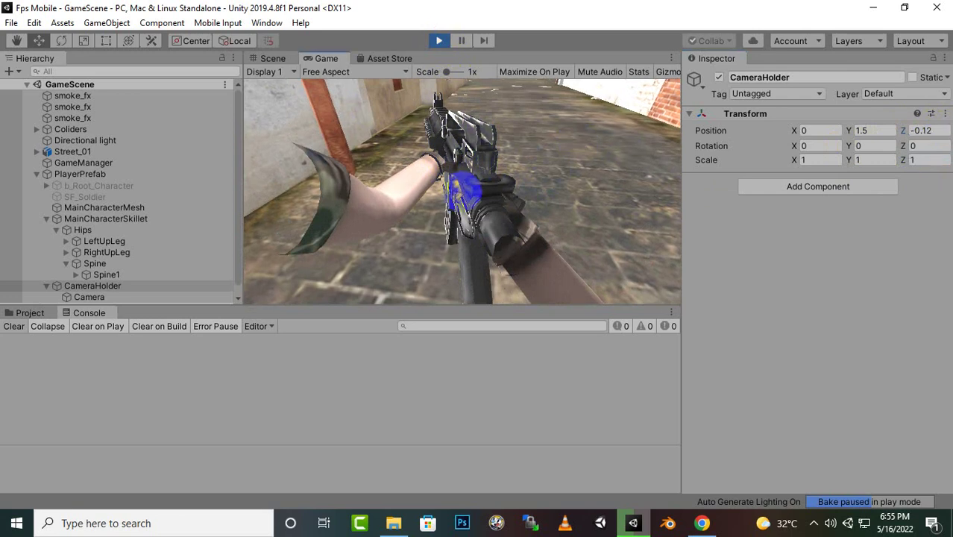
pyautogui.moveTo(460, 191)
pyautogui.mouseDown()
pyautogui.moveTo(459, 179)
pyautogui.moveTo(460, 191)
pyautogui.mouseUp()
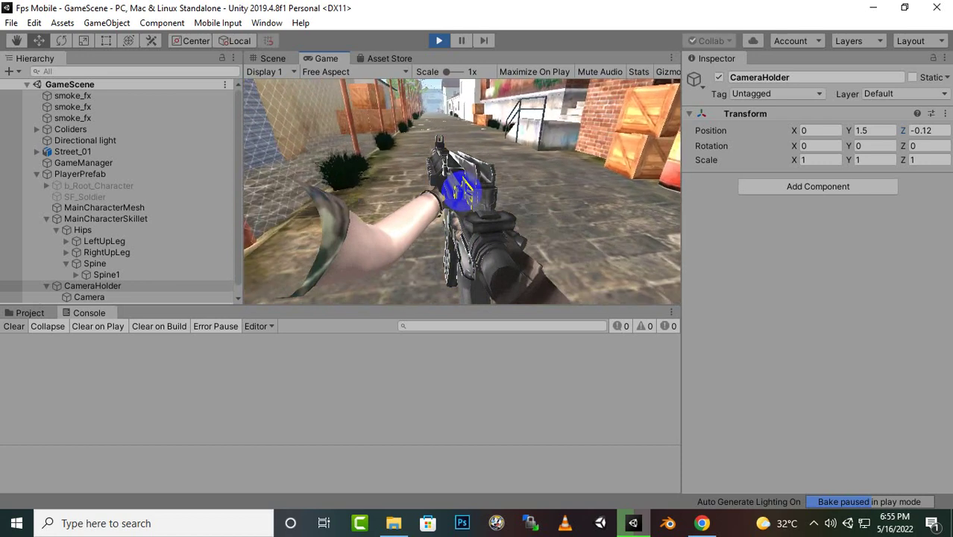
pyautogui.click(438, 42)
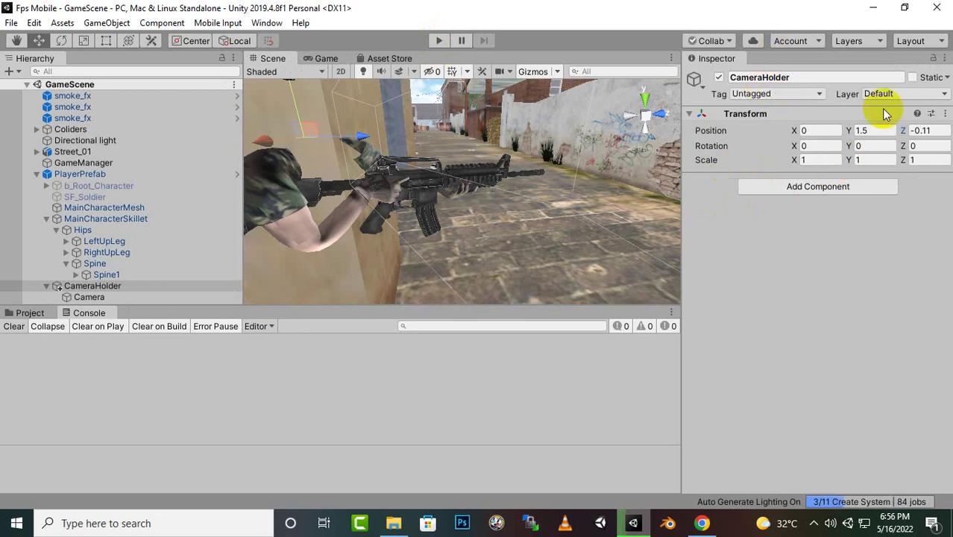
# Set CameraHolder Position Z to -0.12 and PlayerPrefab's Slow Down Rate to 150, then save the scene.
pyautogui.click(939, 130)
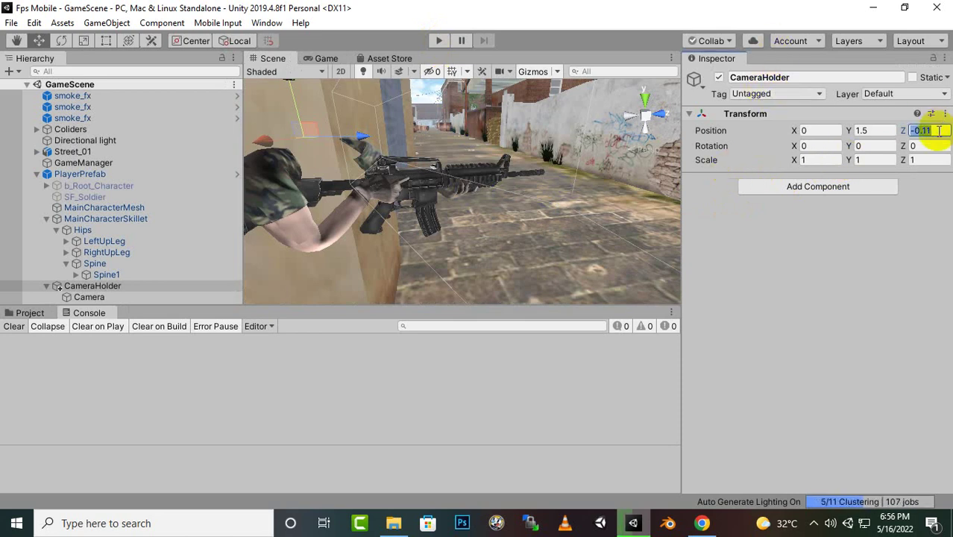
pyautogui.write('-0.12')
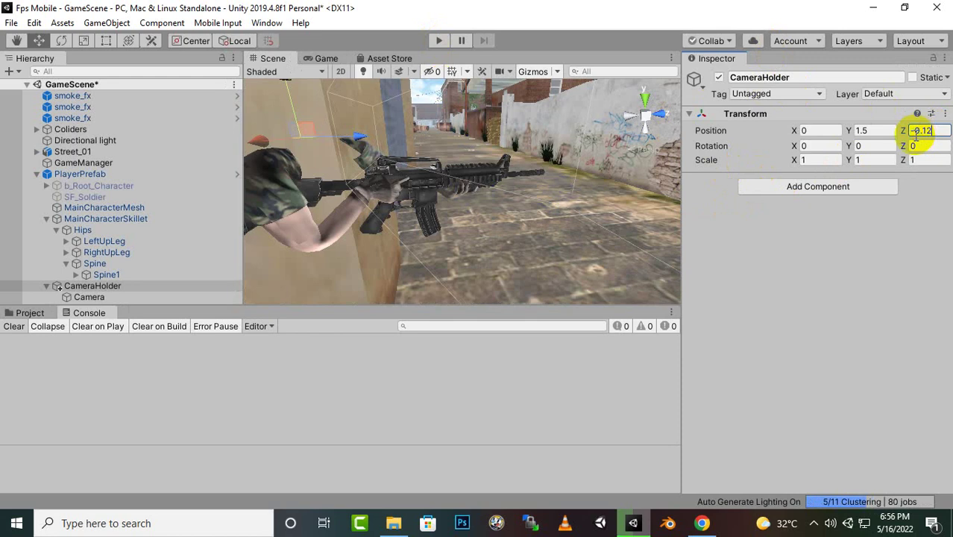
pyautogui.click(80, 176)
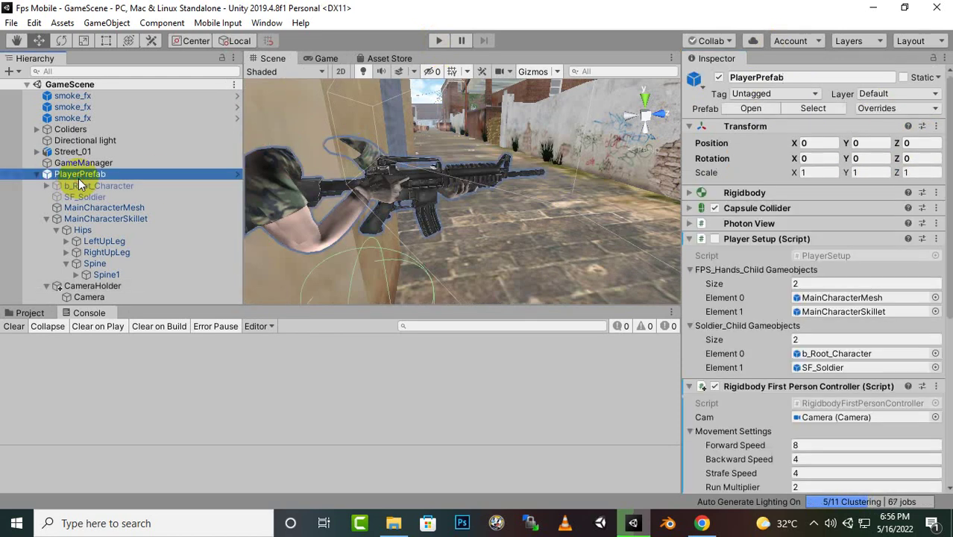
pyautogui.scroll(-5, 873, 359)
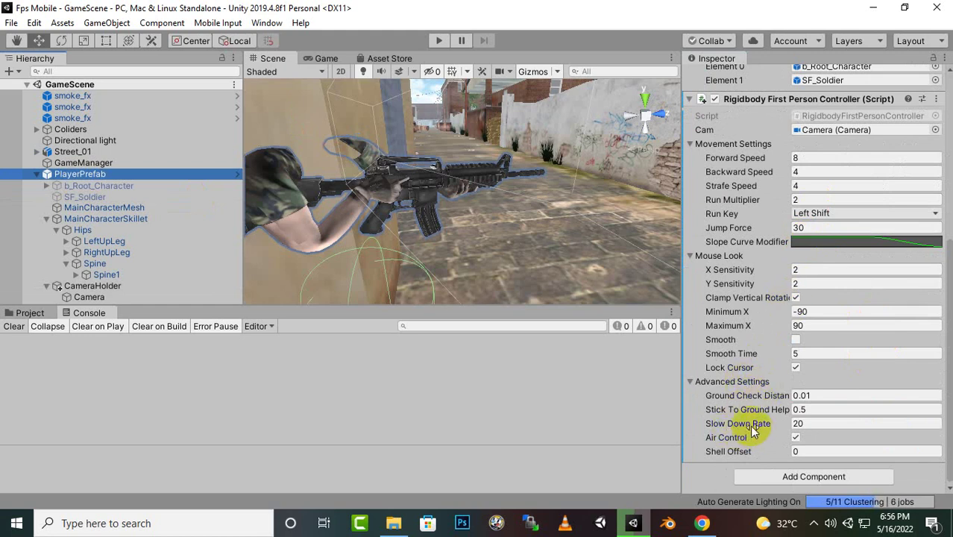
pyautogui.click(819, 423)
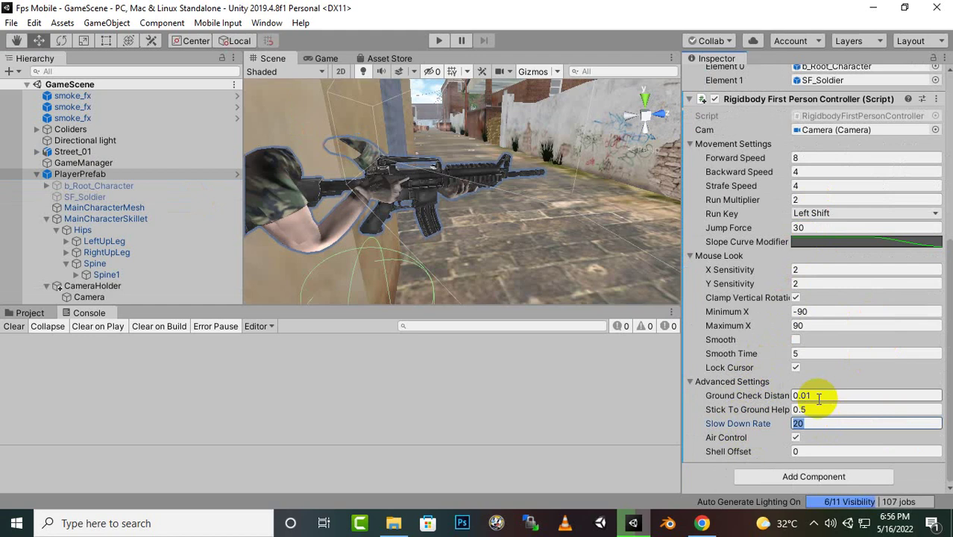
pyautogui.write('150')
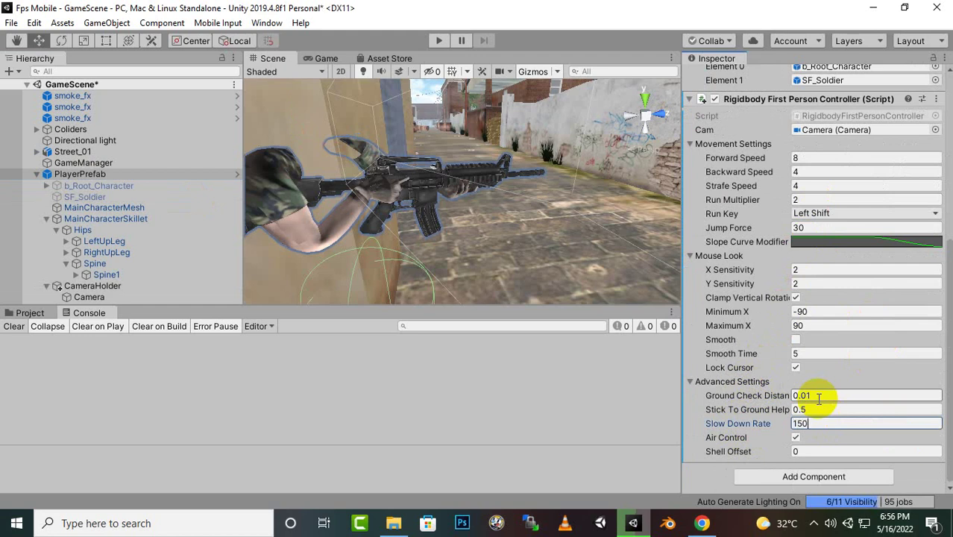
pyautogui.click(818, 398)
pyautogui.hotkey('ctrl', 's')
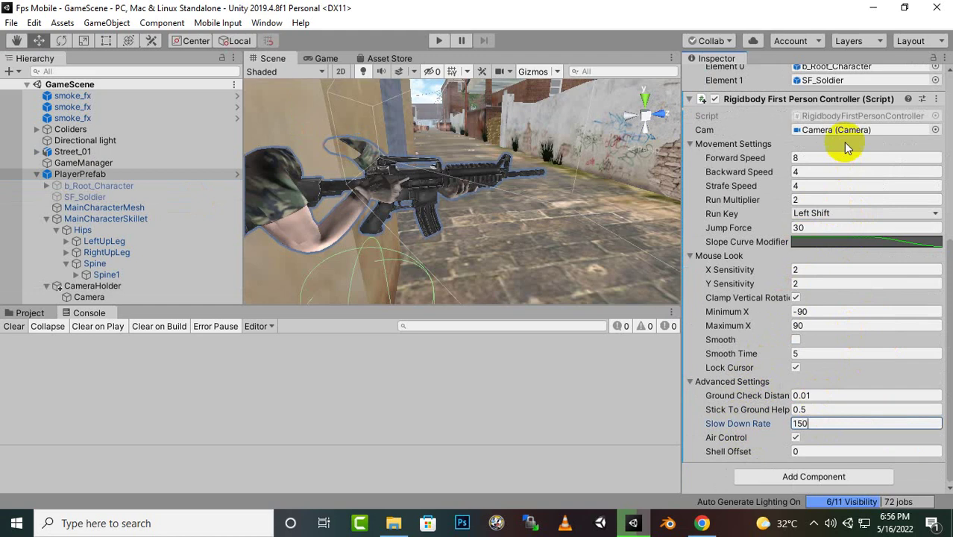
pyautogui.scroll(5, 844, 142)
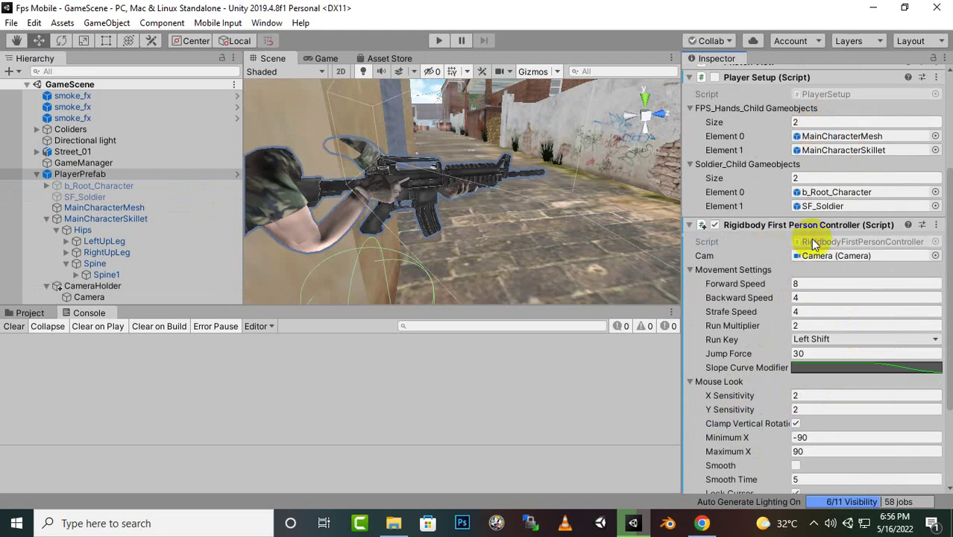
# Open RigidbodyFirstPersonController.cs in Visual Studio and scroll down to the drag lines in FixedUpdate.
pyautogui.doubleClick(865, 244)
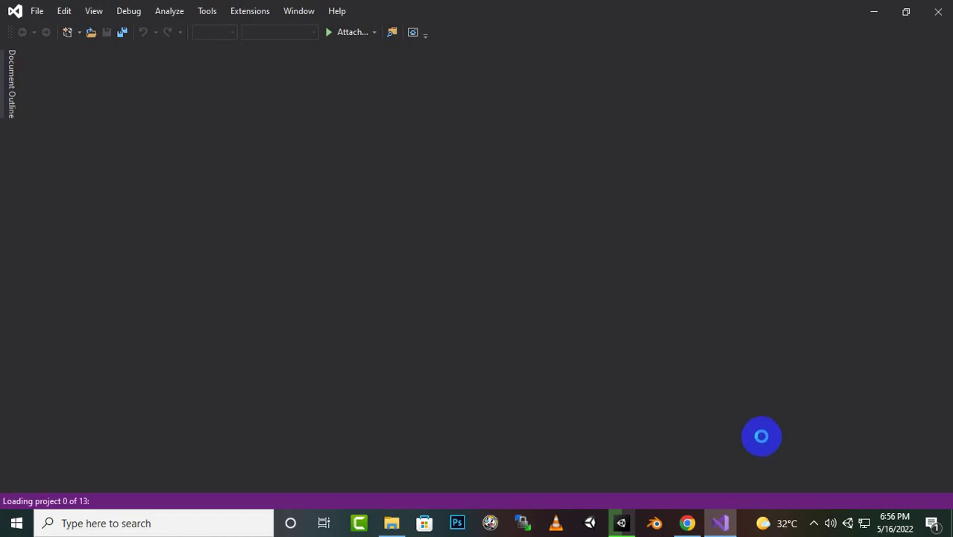
pyautogui.click(816, 524)
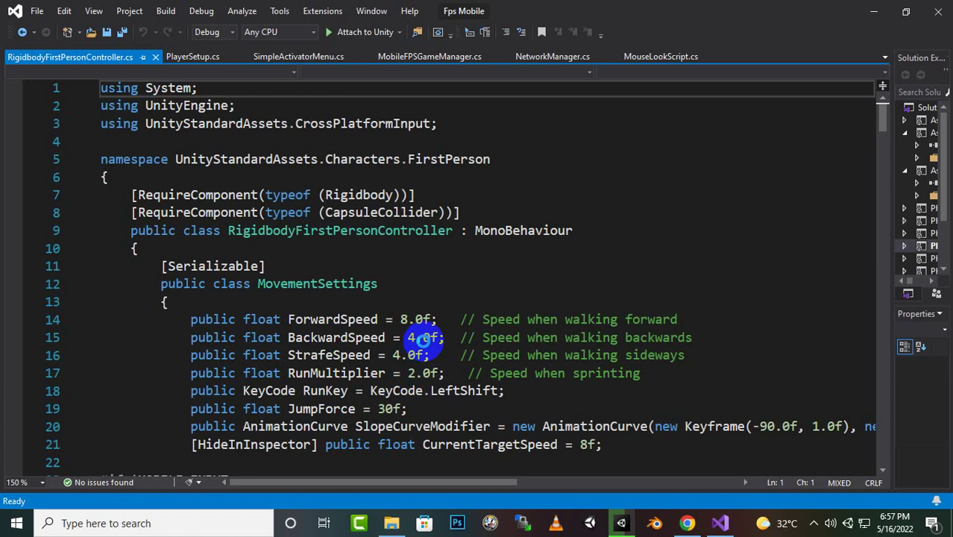
pyautogui.click(423, 340)
pyautogui.scroll(-6, 414, 364)
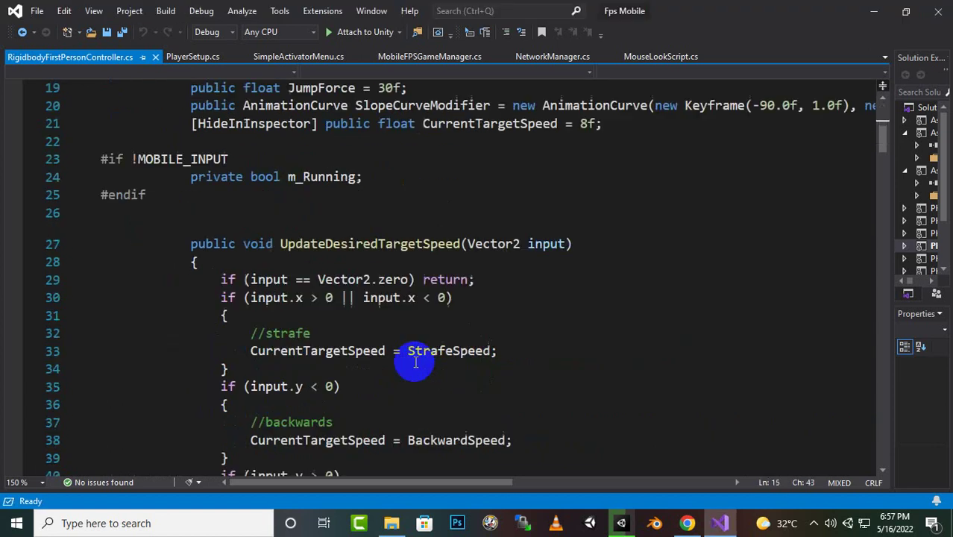
pyautogui.scroll(-8, 416, 364)
pyautogui.scroll(-12, 415, 365)
pyautogui.scroll(-6, 412, 363)
pyautogui.scroll(-4, 412, 363)
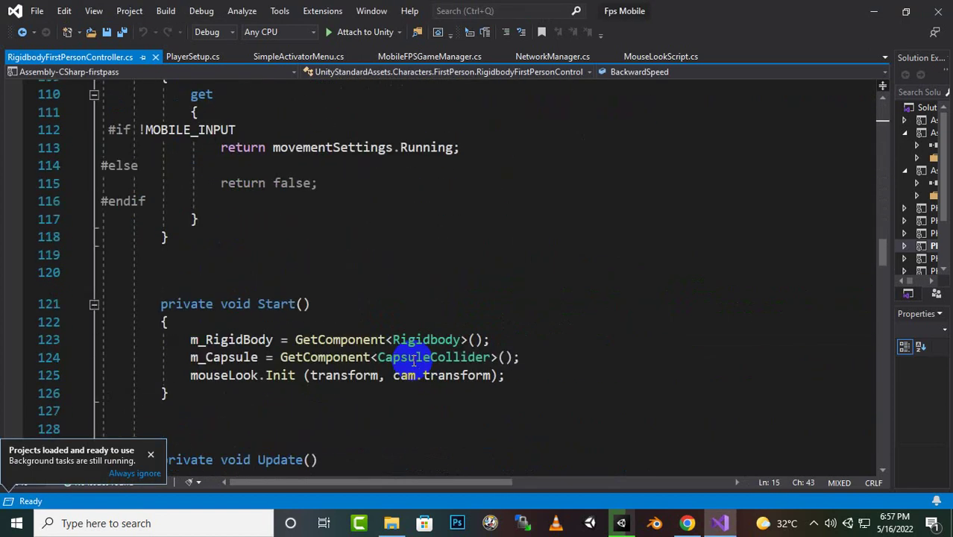
pyautogui.scroll(-8, 414, 361)
pyautogui.scroll(-4, 414, 362)
pyautogui.scroll(-1, 414, 362)
pyautogui.scroll(-5, 414, 361)
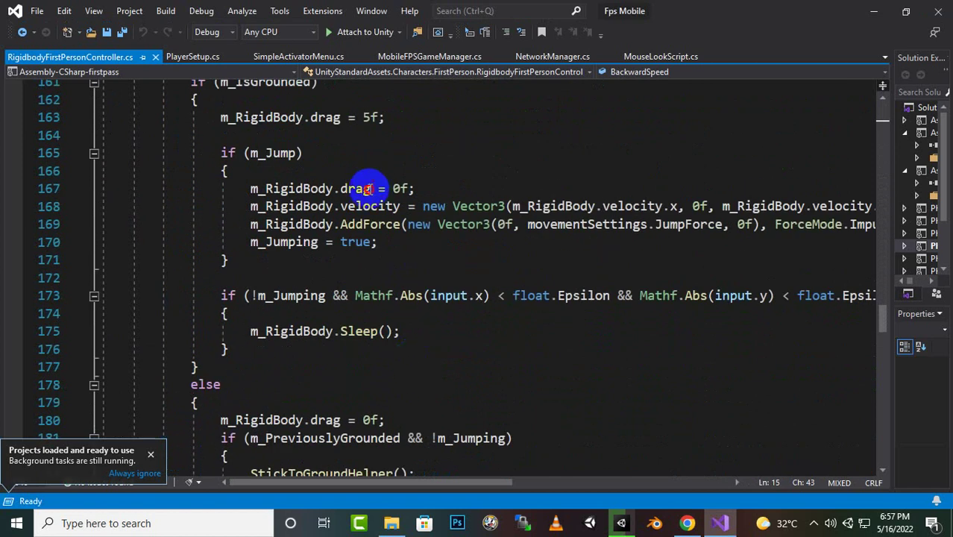
# Comment out the grounded m_RigidBody.drag = 5f on line 163, leaving line 167 unchanged.
pyautogui.click(365, 189)
pyautogui.click(251, 189)
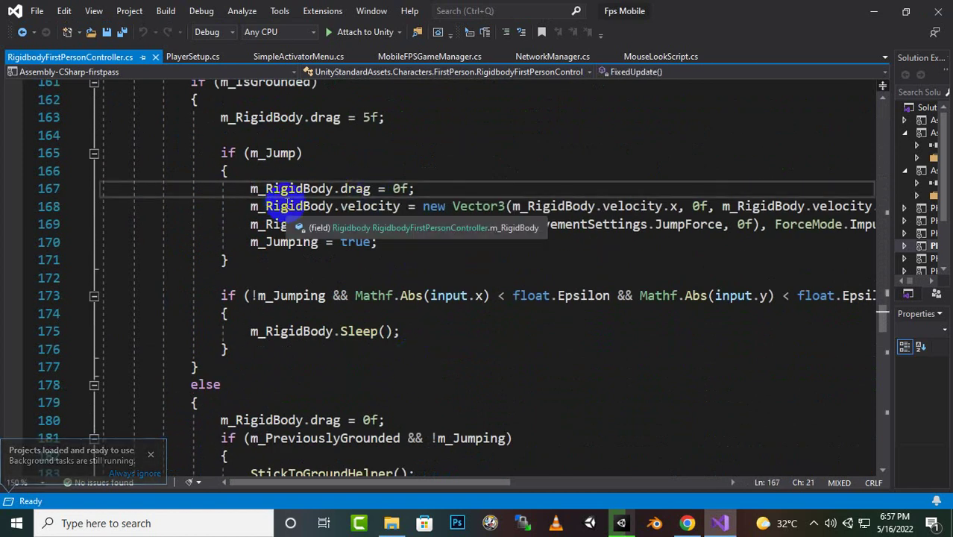
pyautogui.write('//')
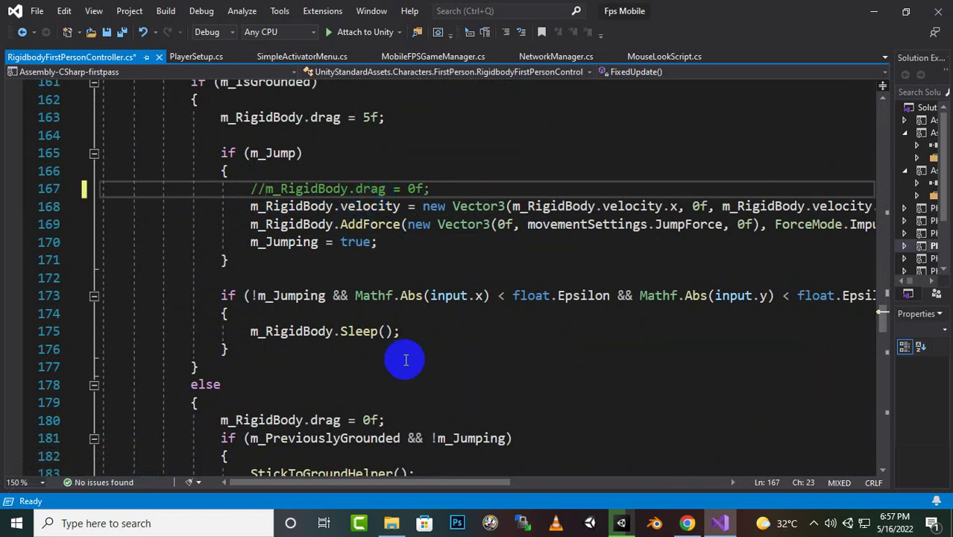
pyautogui.press('BackSpace')
pyautogui.press('BackSpace')
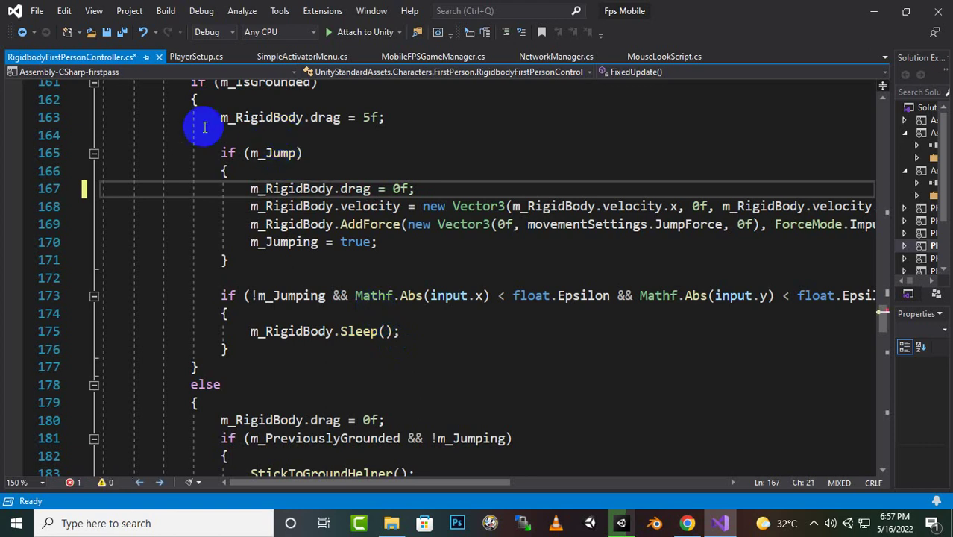
pyautogui.click(218, 119)
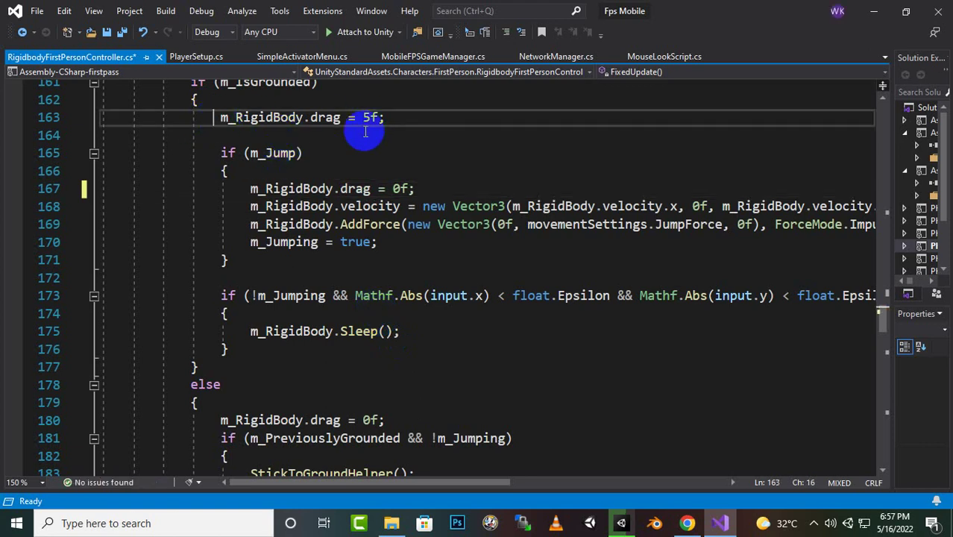
pyautogui.write('//')
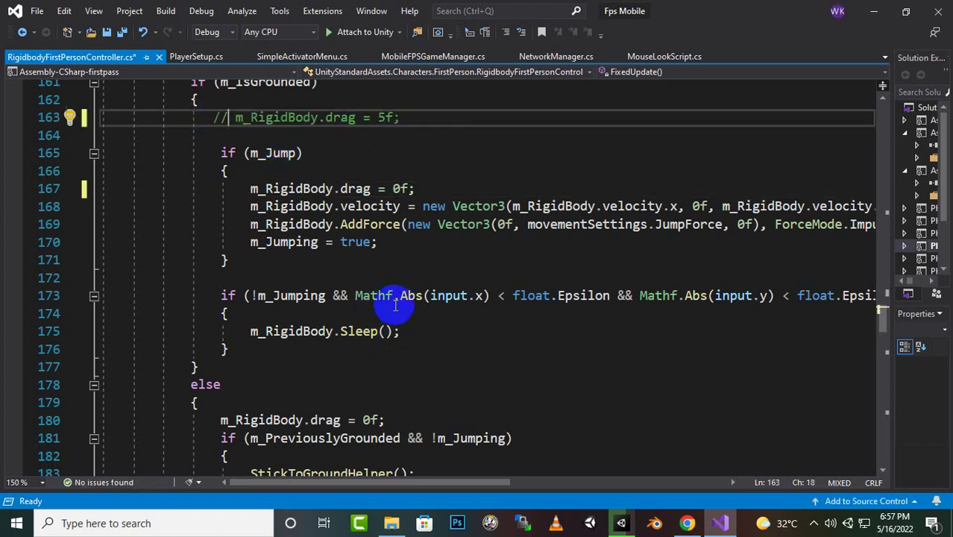
# Comment out the airborne m_RigidBody.drag = 0f assignment on line 180.
pyautogui.scroll(-1, 396, 304)
pyautogui.scroll(-1, 396, 304)
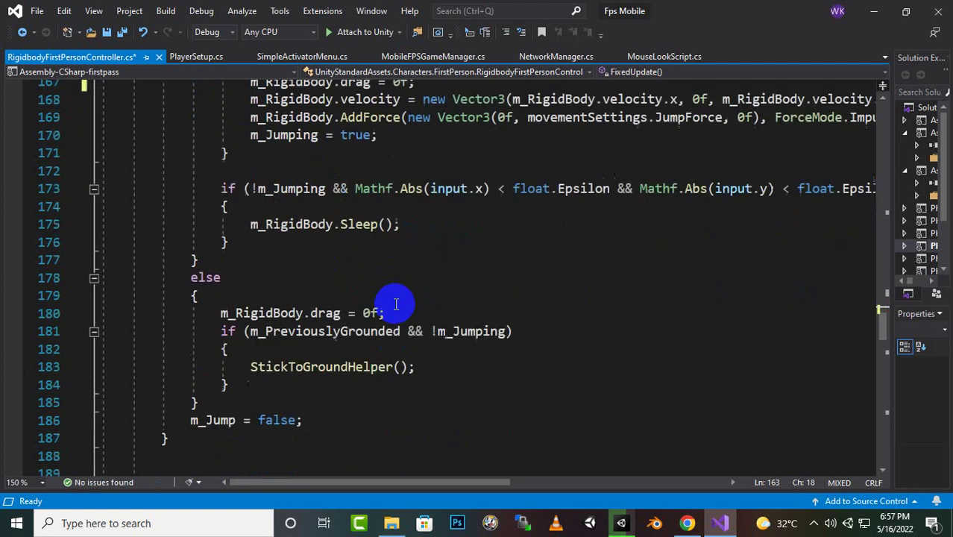
pyautogui.scroll(-3, 397, 304)
pyautogui.scroll(-2, 396, 304)
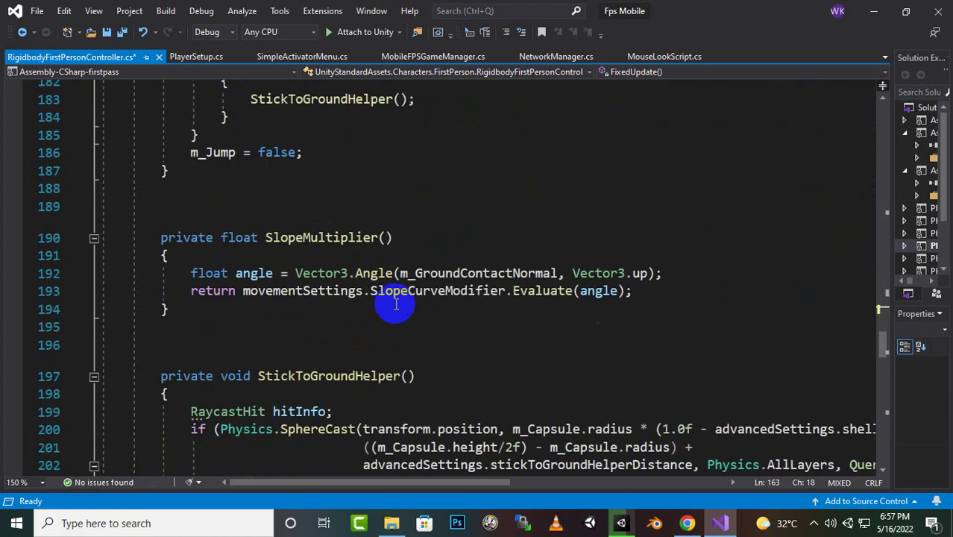
pyautogui.scroll(-3, 396, 304)
pyautogui.scroll(-2, 396, 304)
pyautogui.scroll(-2, 397, 305)
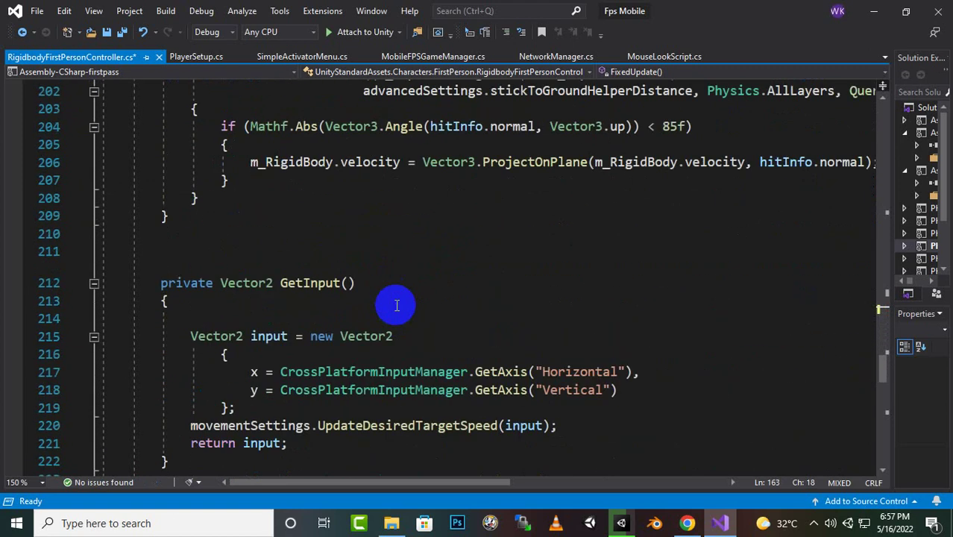
pyautogui.click(814, 523)
pyautogui.scroll(2, 217, 249)
pyautogui.scroll(1, 209, 250)
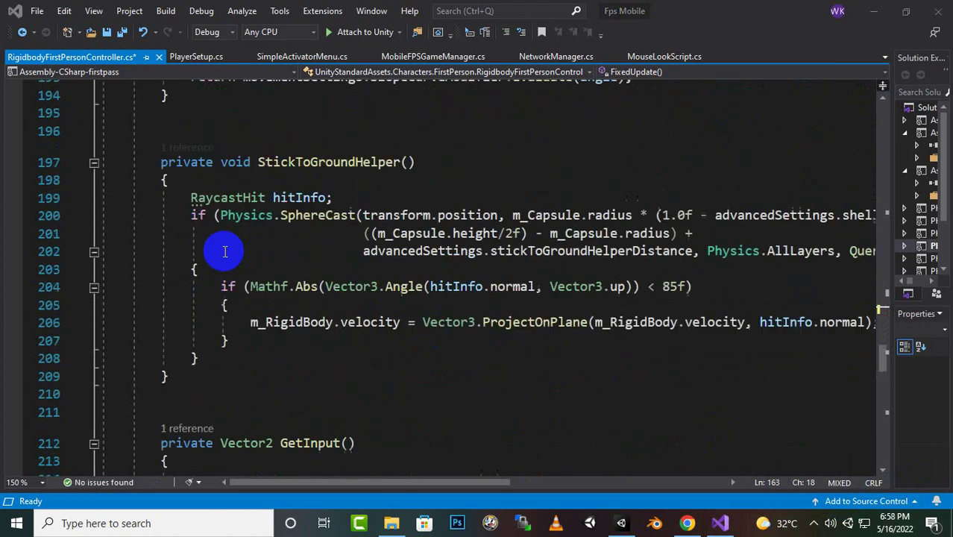
pyautogui.scroll(2, 220, 250)
pyautogui.scroll(5, 225, 251)
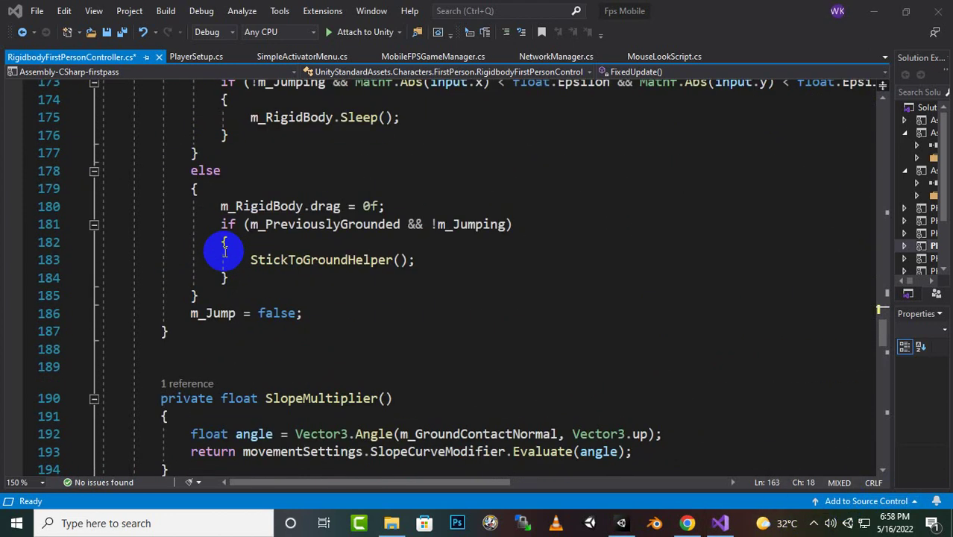
pyautogui.scroll(1, 292, 229)
pyautogui.scroll(-1, 245, 298)
pyautogui.scroll(2, 250, 277)
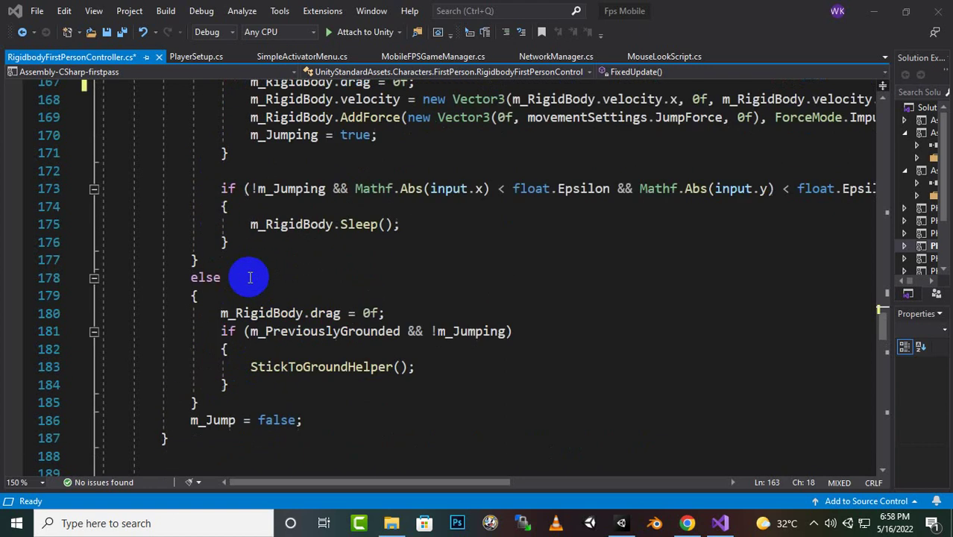
pyautogui.scroll(3, 250, 278)
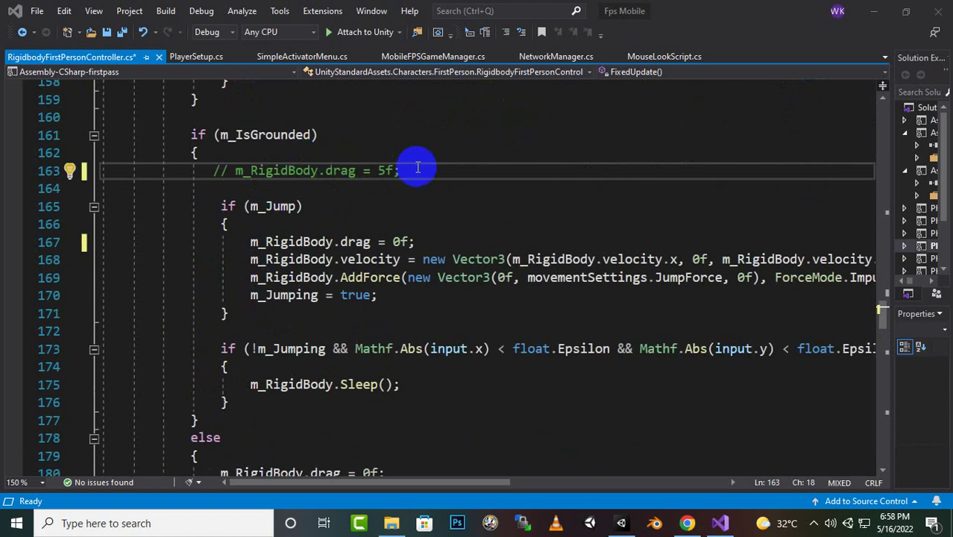
pyautogui.scroll(-3, 418, 168)
pyautogui.click(218, 313)
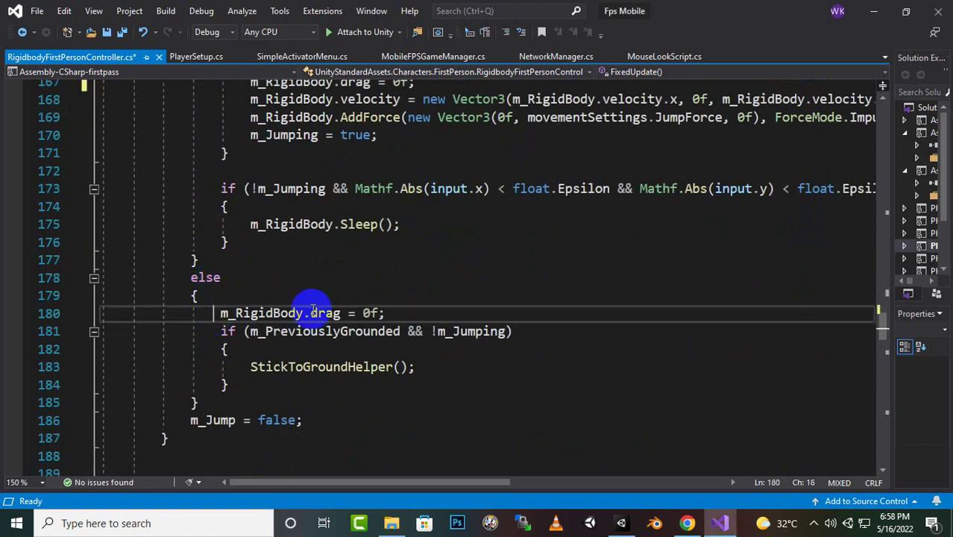
pyautogui.write('//')
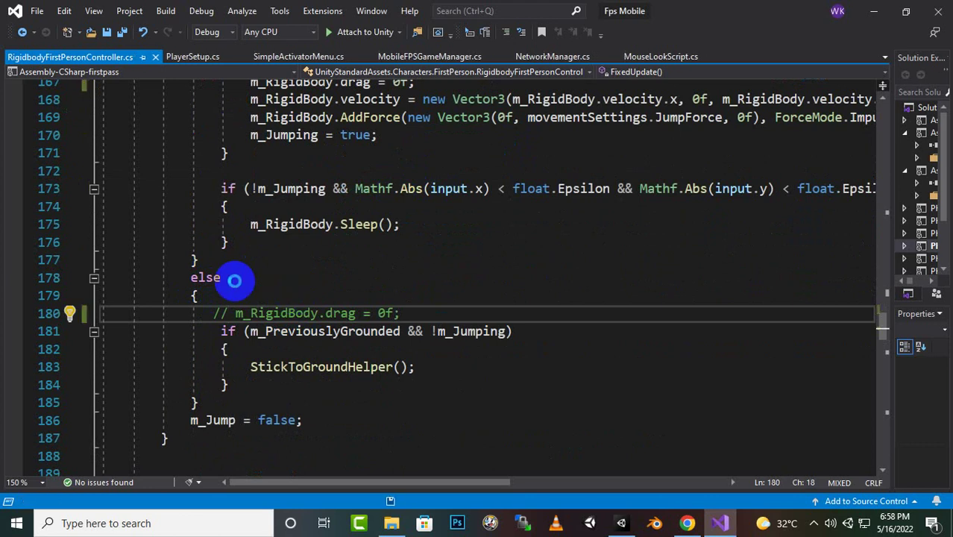
# Save the edited script, confirming the overwrite.
pyautogui.hotkey('ctrl', 's')
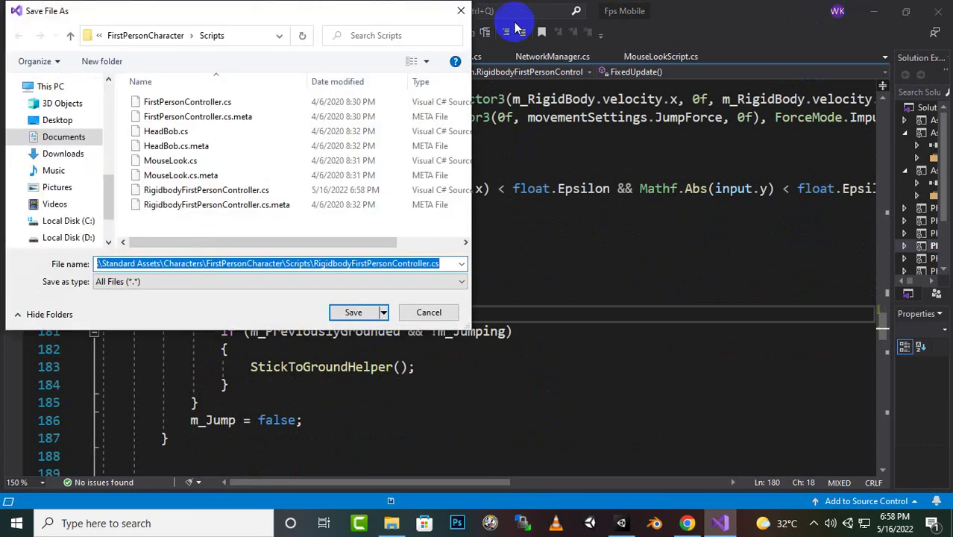
pyautogui.press('Return')
pyautogui.click(541, 263)
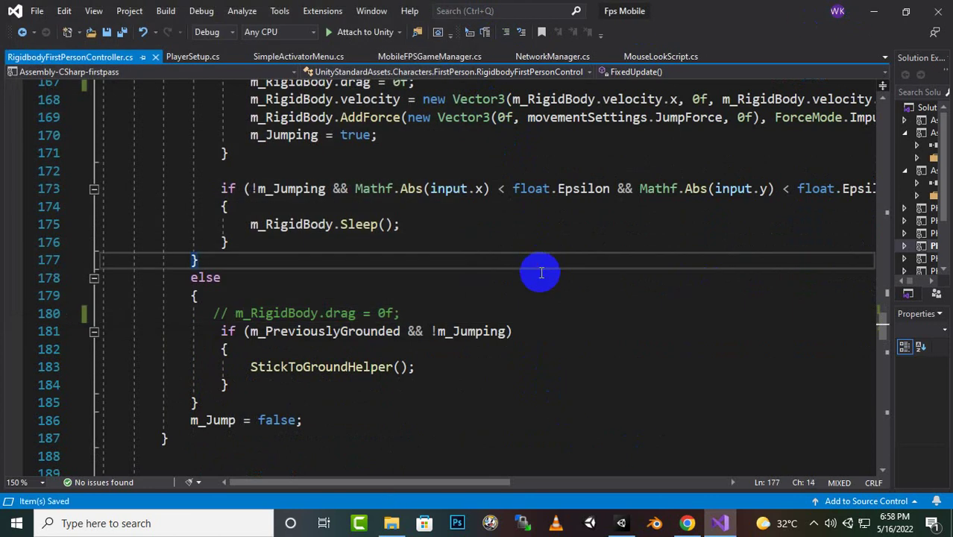
# Back in Unity, change PlayerPrefab's Rigidbody Drag from 0 to 5 and save the scene.
pyautogui.click(875, 11)
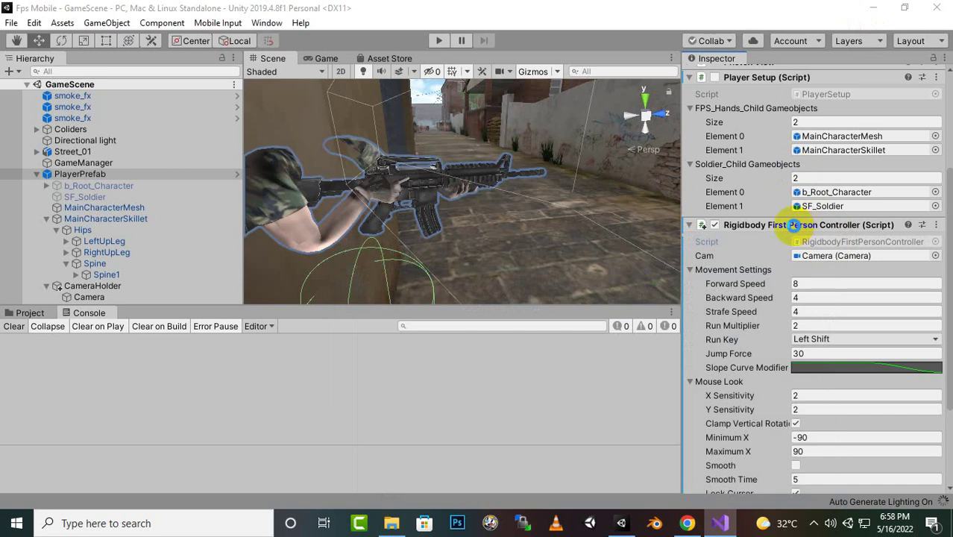
pyautogui.click(794, 225)
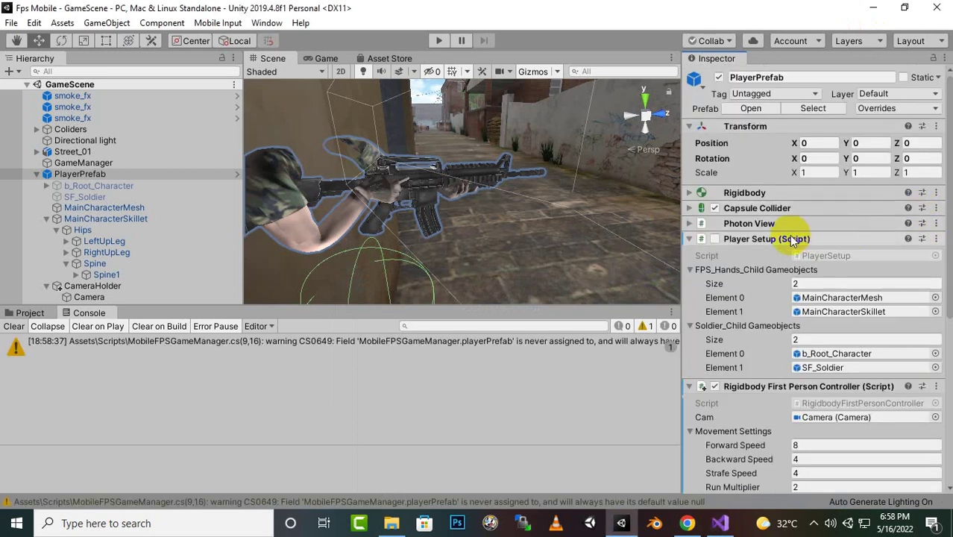
pyautogui.click(722, 197)
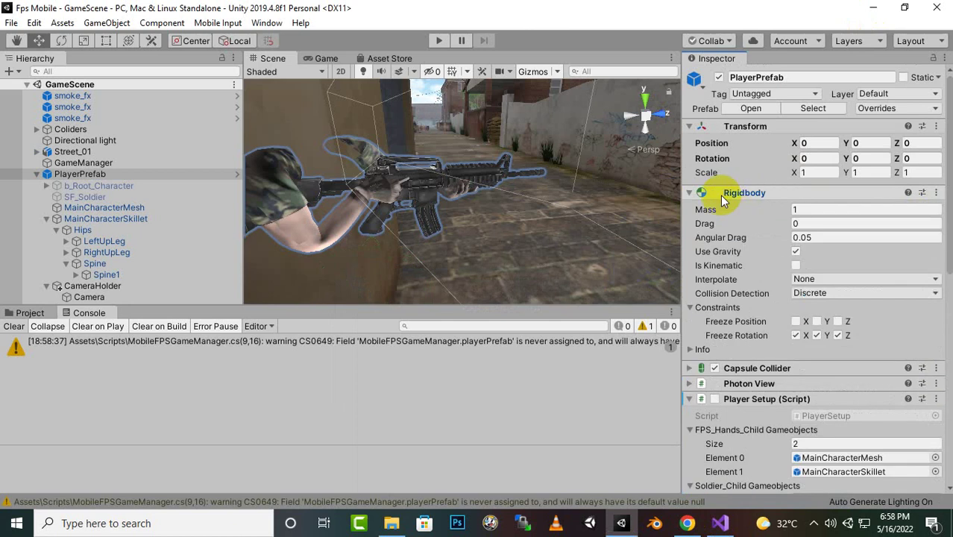
pyautogui.click(823, 222)
pyautogui.write('5')
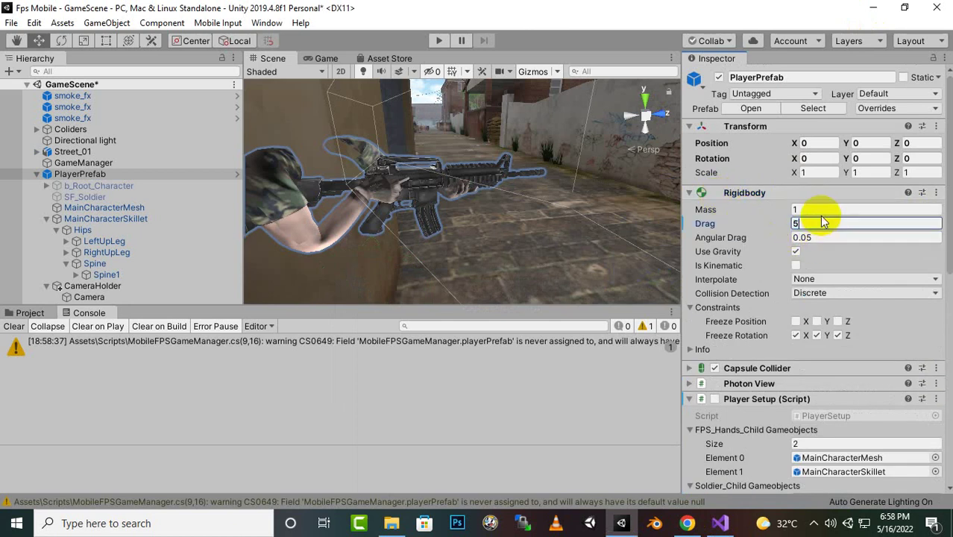
pyautogui.click(821, 76)
pyautogui.hotkey('ctrl', 's')
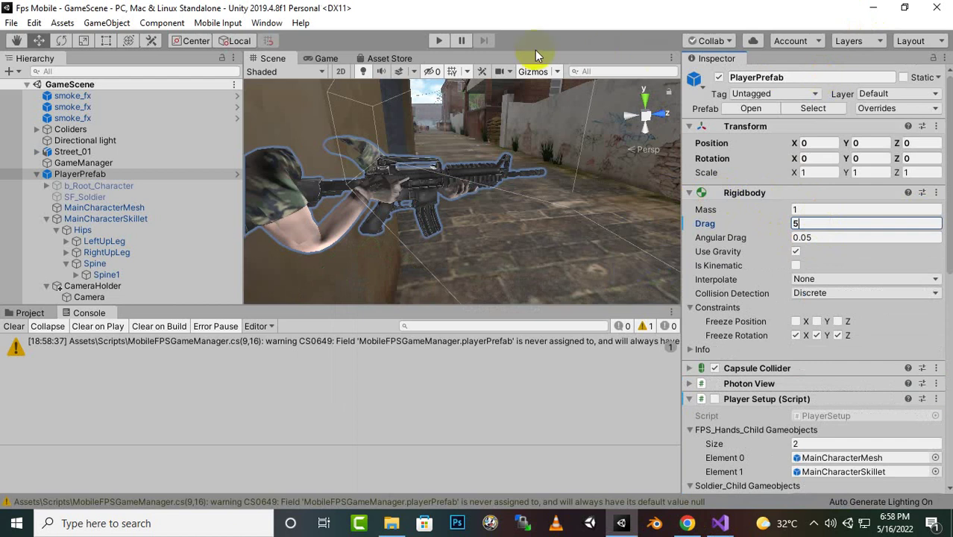
# Play-test by walking down the street, turning back, and heading into the alley while looking around.
pyautogui.click(439, 42)
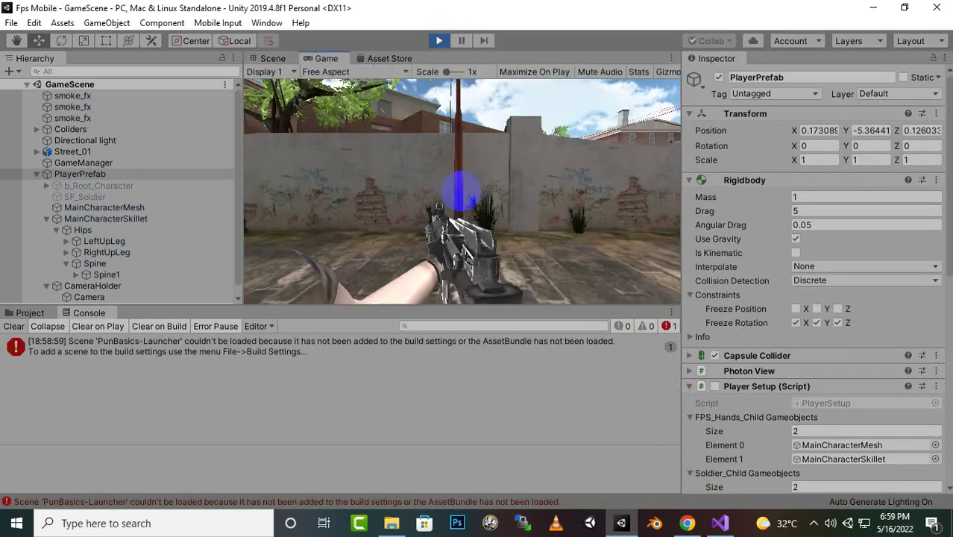
pyautogui.press('w')
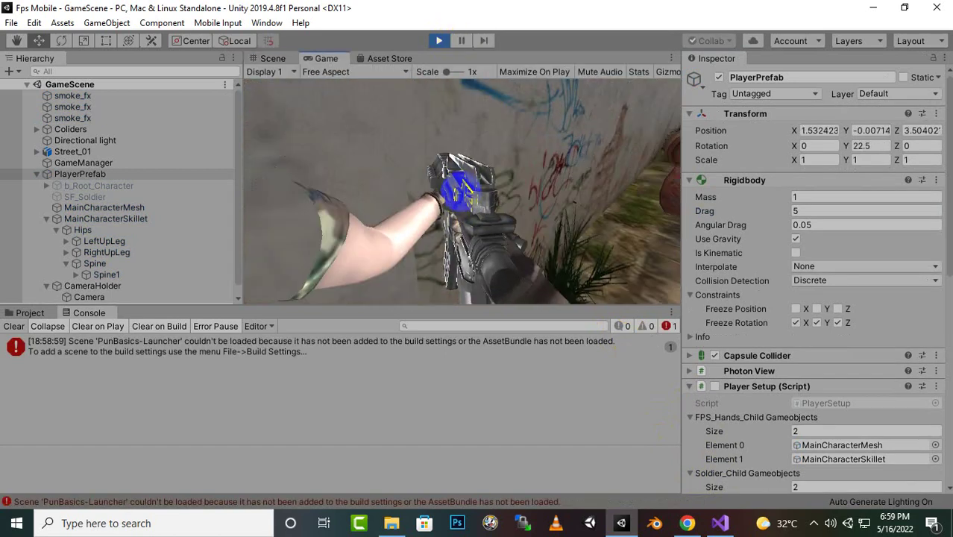
pyautogui.press('w')
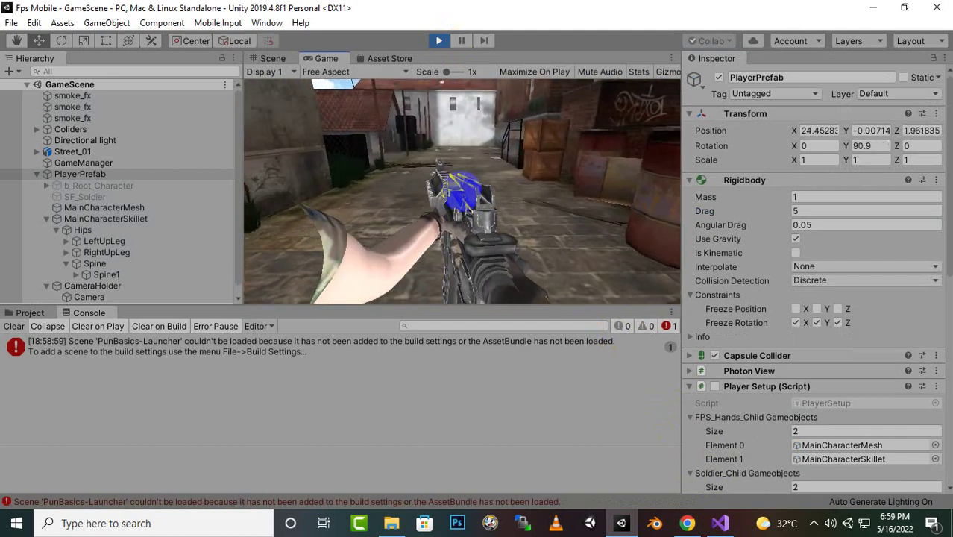
pyautogui.press('w')
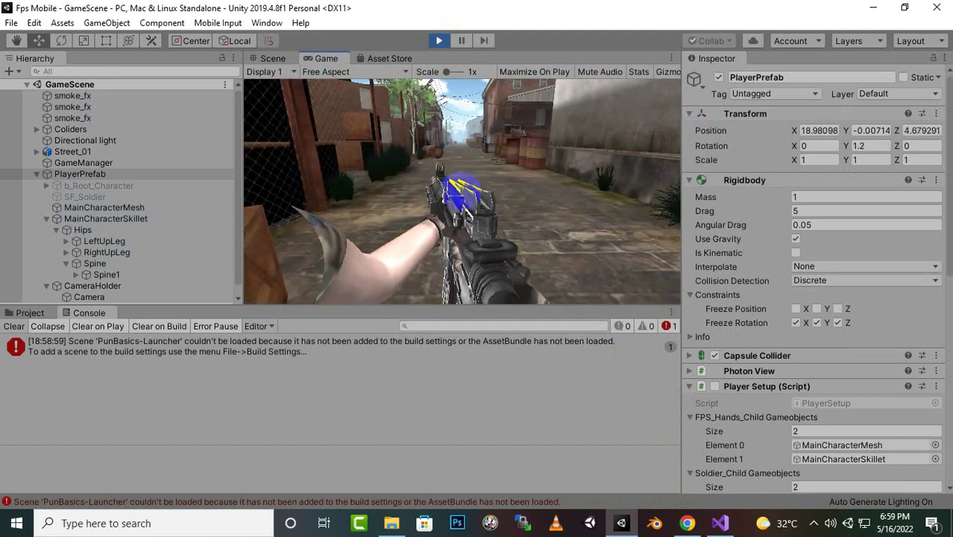
pyautogui.press('w')
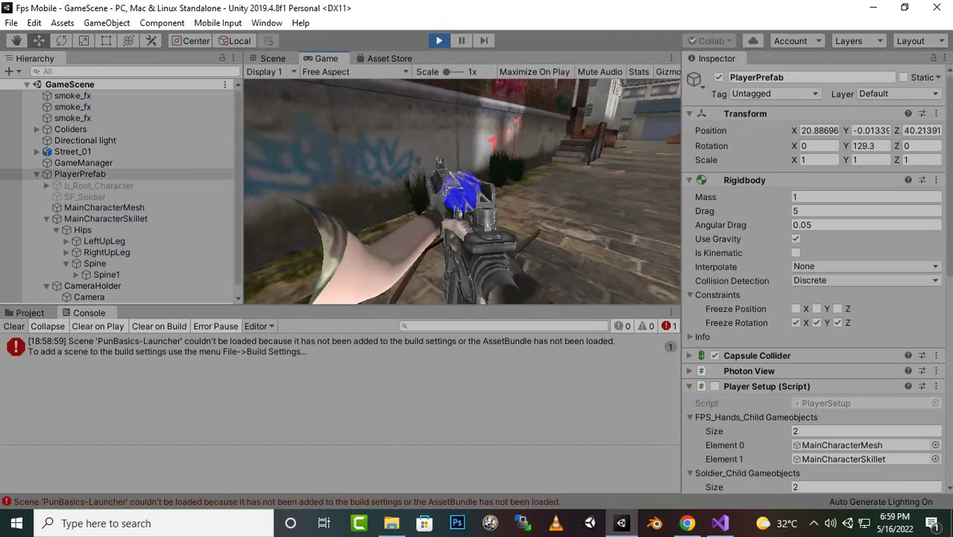
pyautogui.press('w')
pyautogui.press('w')
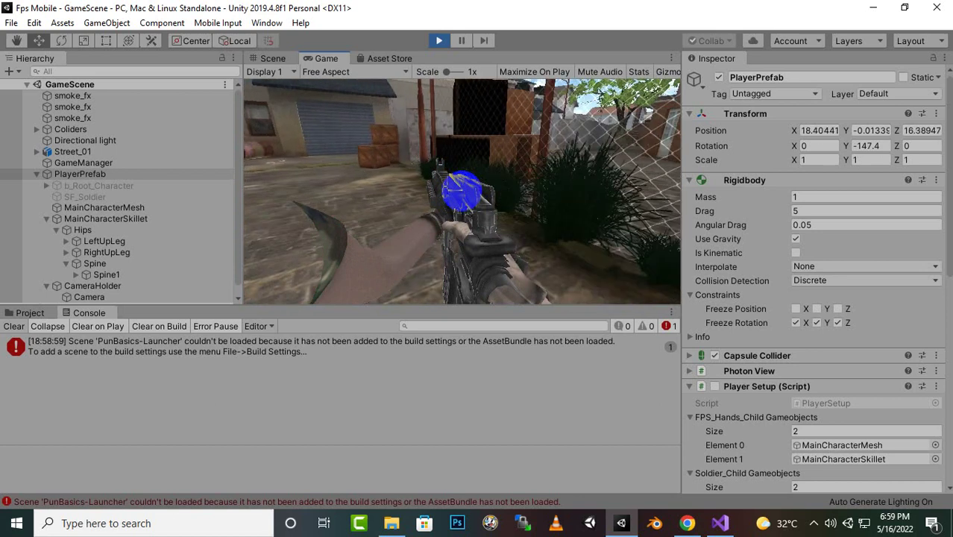
pyautogui.press('w')
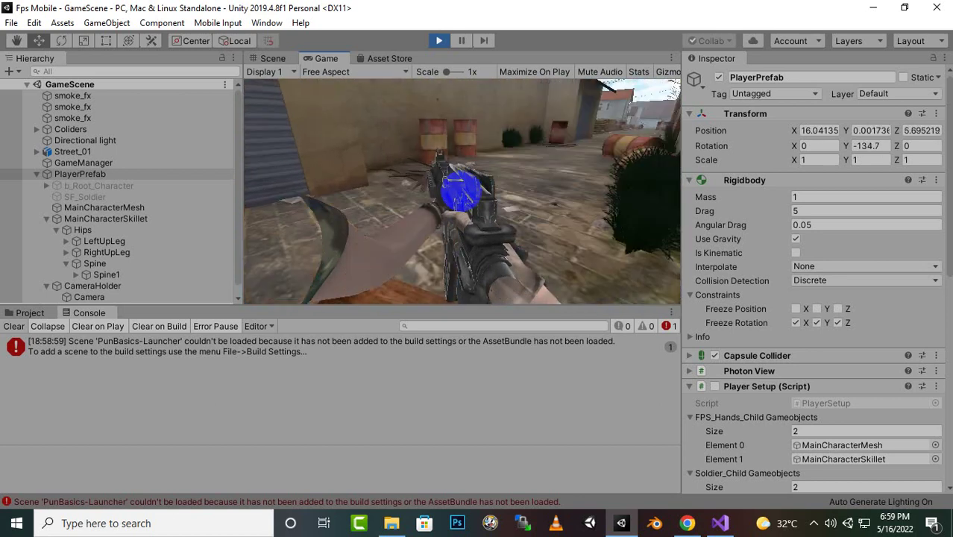
pyautogui.press('w')
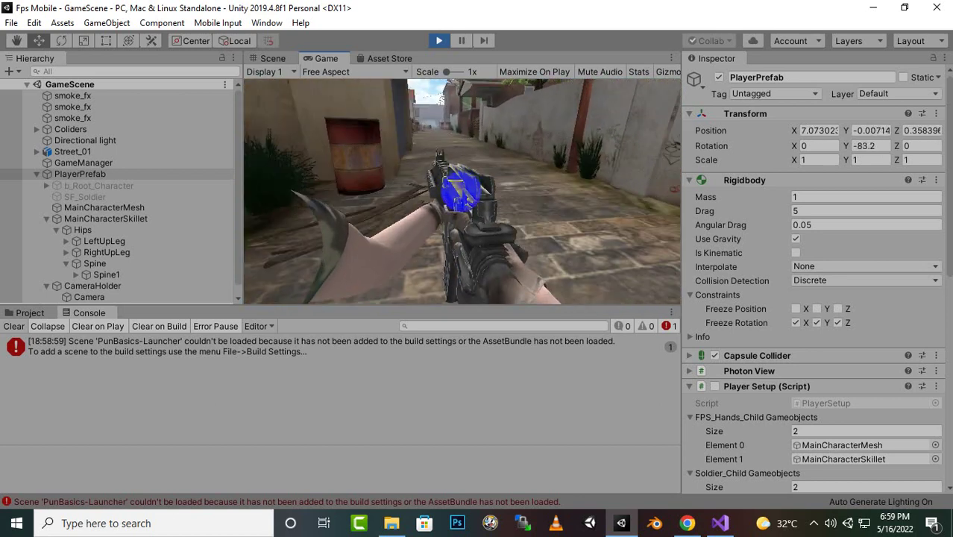
pyautogui.press('w')
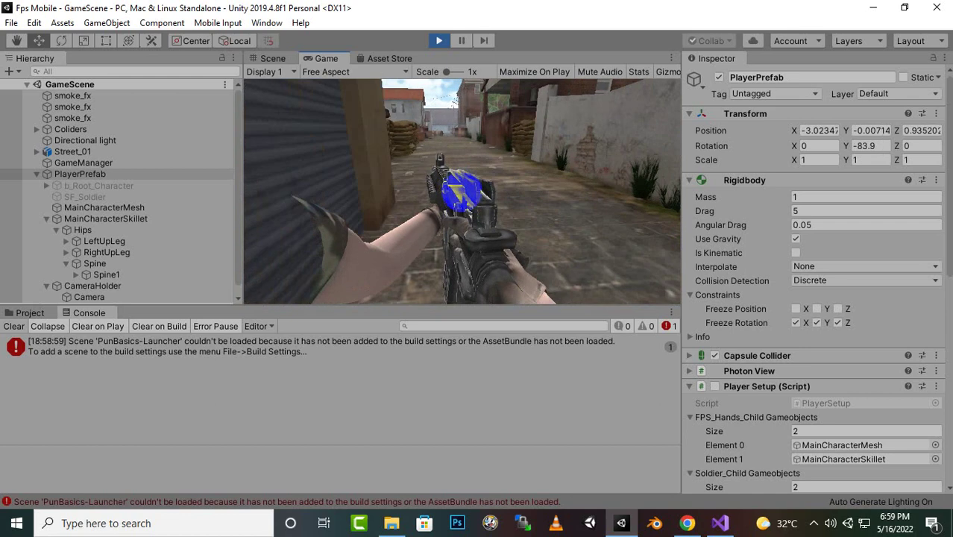
pyautogui.moveTo(463, 187); pyautogui.dragTo(522, 247)
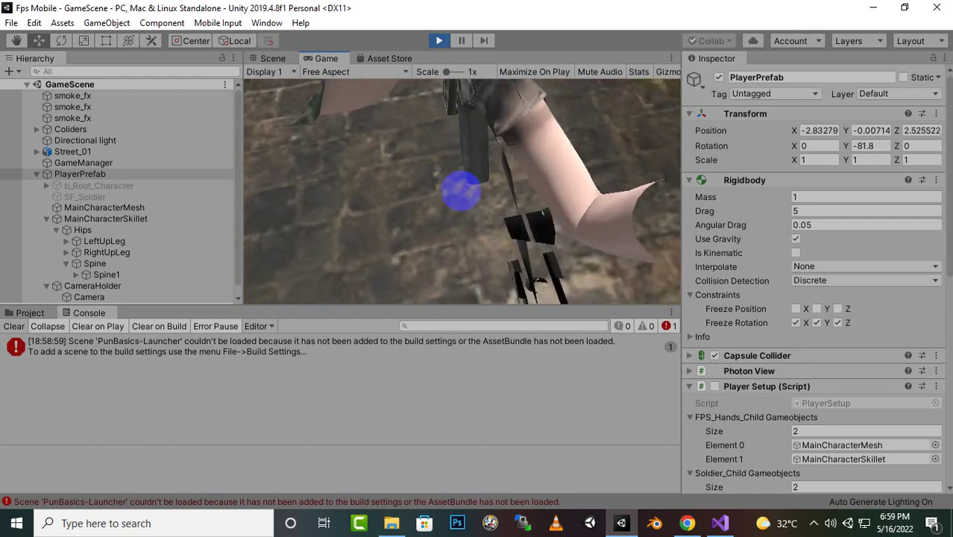
pyautogui.moveTo(462, 193)
pyautogui.mouseDown()
pyautogui.moveTo(451, 192)
pyautogui.moveTo(463, 193)
pyautogui.mouseUp()
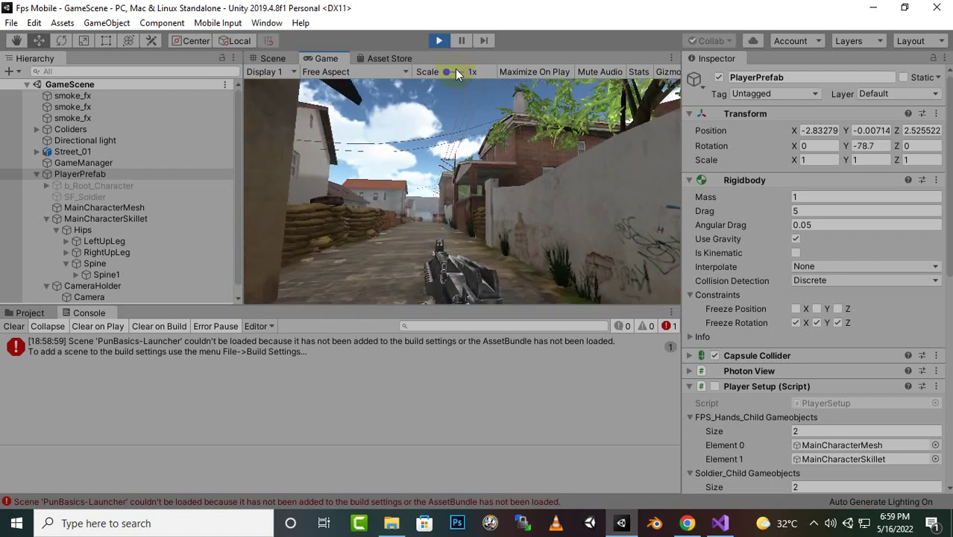
# Stop the play test, enable PlayerPrefab's Player Setup script, and save the scene.
pyautogui.click(635, 246)
pyautogui.hotkey('ctrl', 'p')
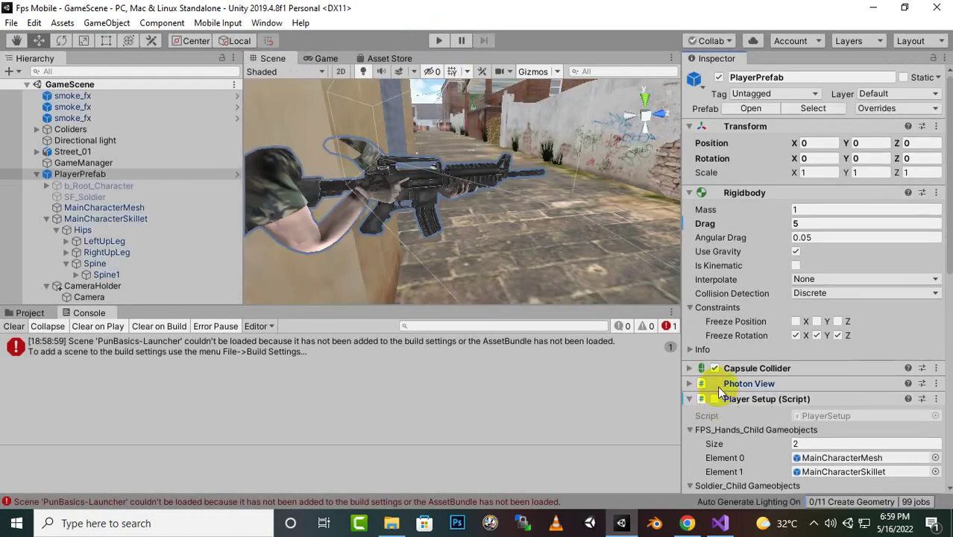
pyautogui.click(691, 385)
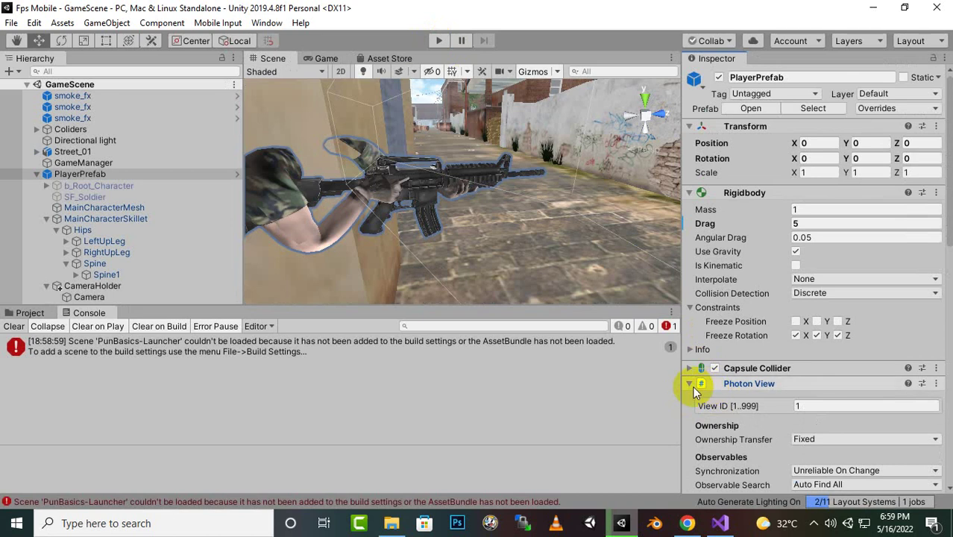
pyautogui.scroll(-10, 751, 353)
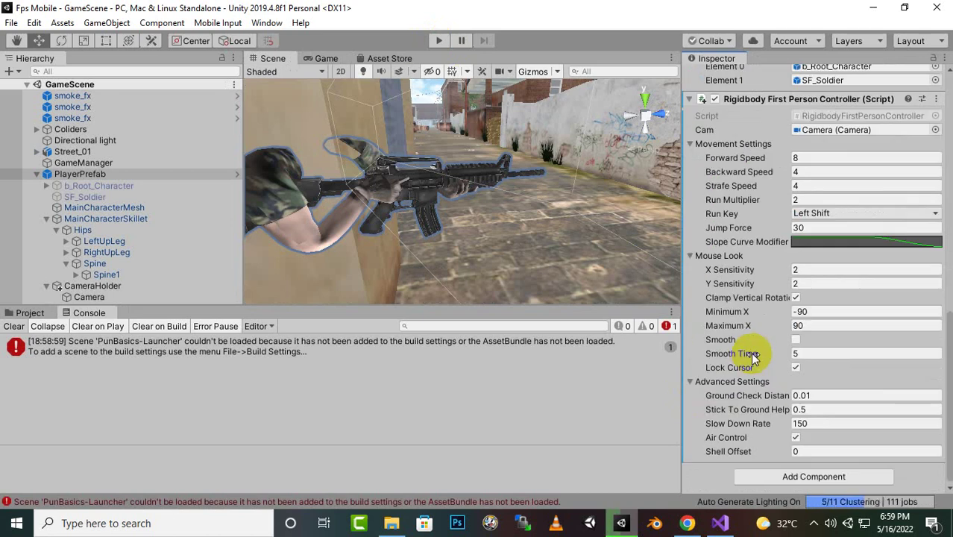
pyautogui.scroll(5, 750, 353)
pyautogui.scroll(3, 751, 351)
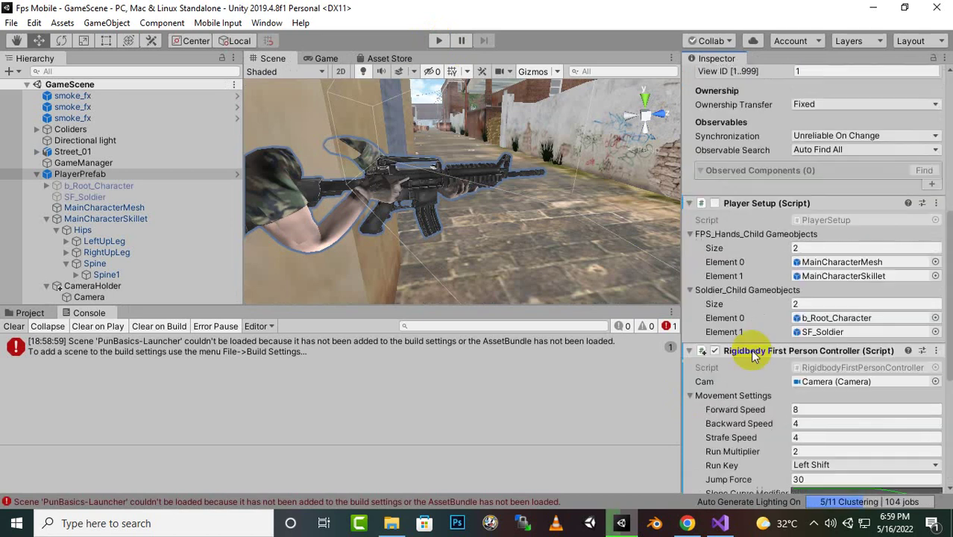
pyautogui.click(716, 203)
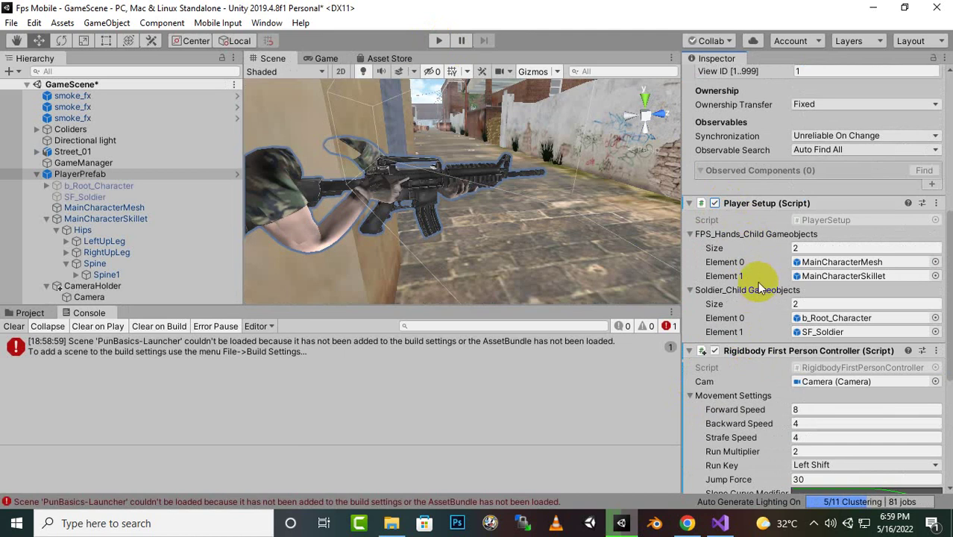
pyautogui.hotkey('ctrl', 's')
# Clear the console and set b_Root_Character and SF_Soldier active.
pyautogui.click(10, 327)
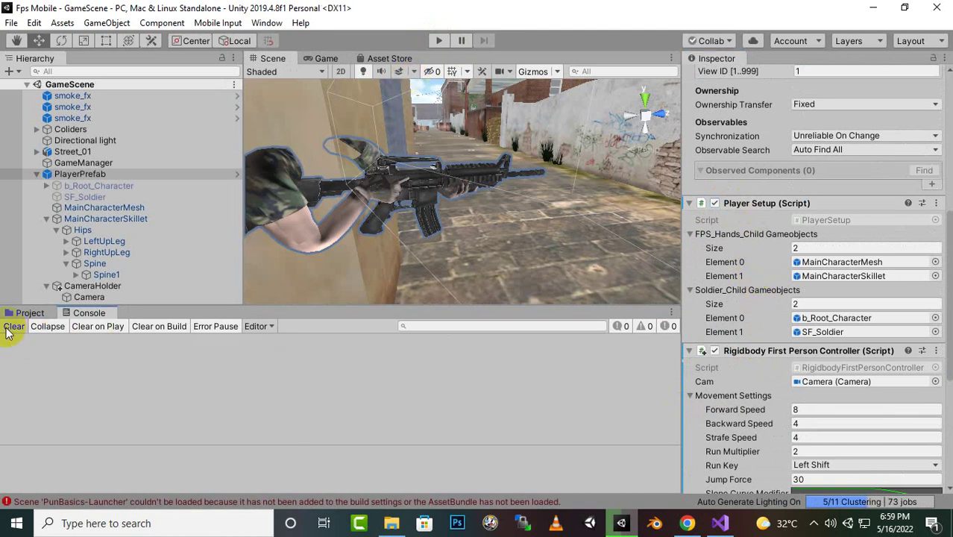
pyautogui.click(106, 185)
pyautogui.keyDown('shift'); pyautogui.click(85, 196); pyautogui.keyUp('shift')
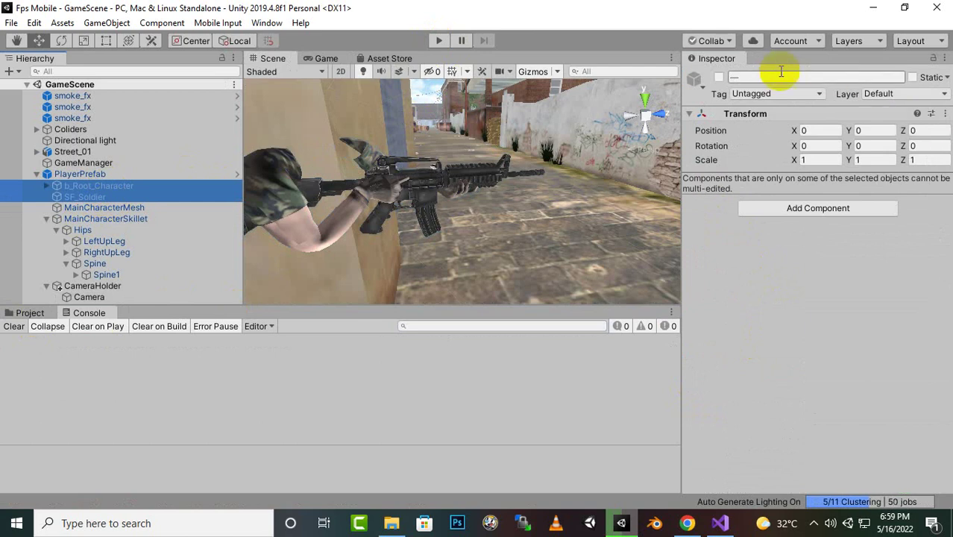
pyautogui.click(719, 77)
# Run another play test, inspect the console error details, then stop play mode.
pyautogui.click(439, 42)
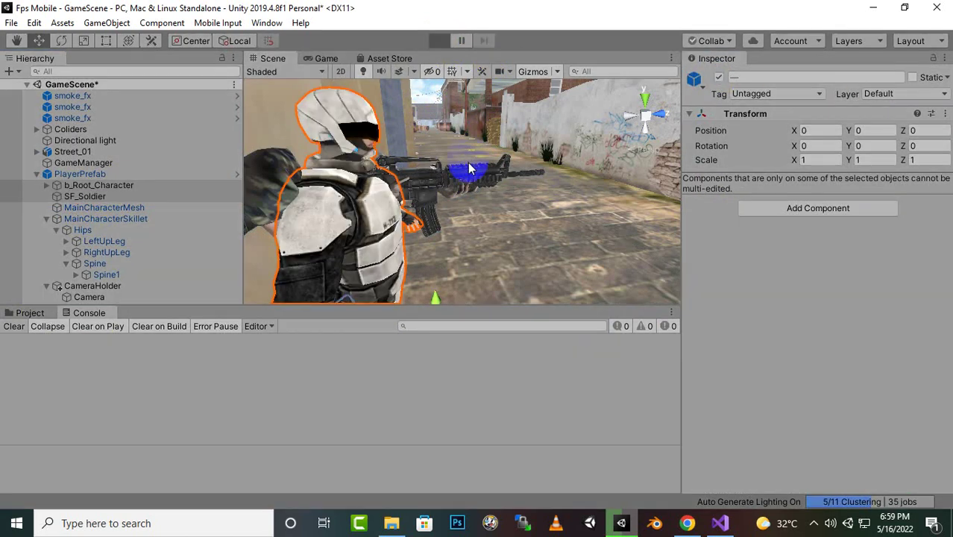
pyautogui.click(389, 348)
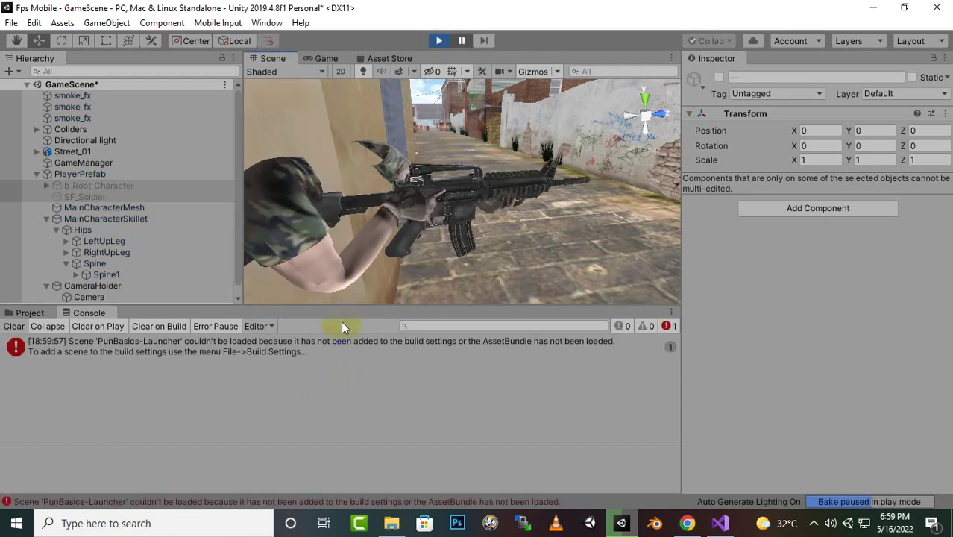
pyautogui.click(435, 352)
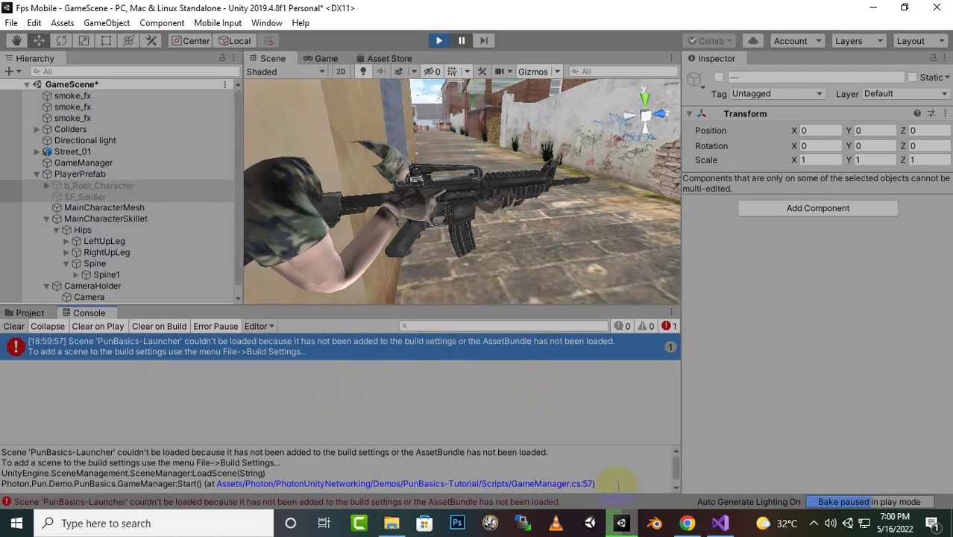
pyautogui.click(459, 41)
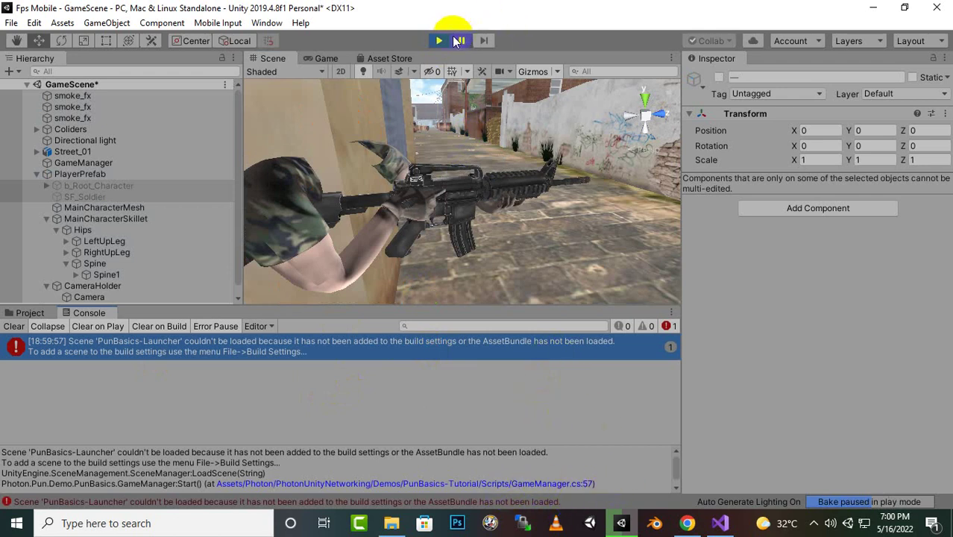
pyautogui.click(461, 40)
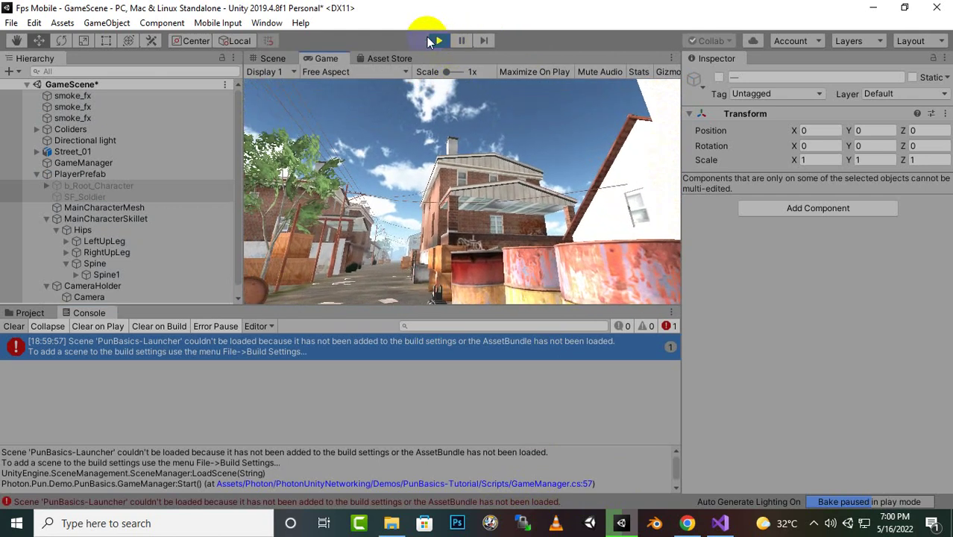
pyautogui.click(438, 41)
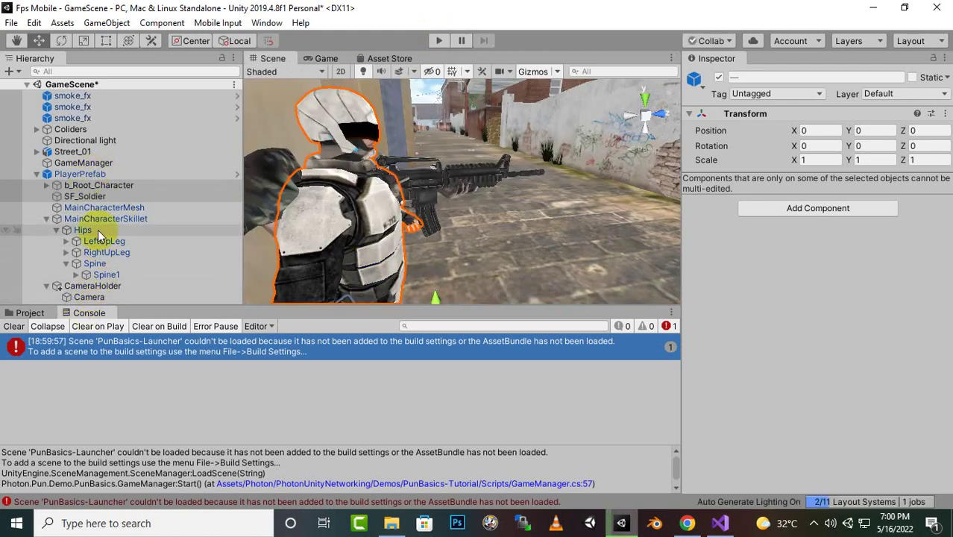
pyautogui.click(86, 162)
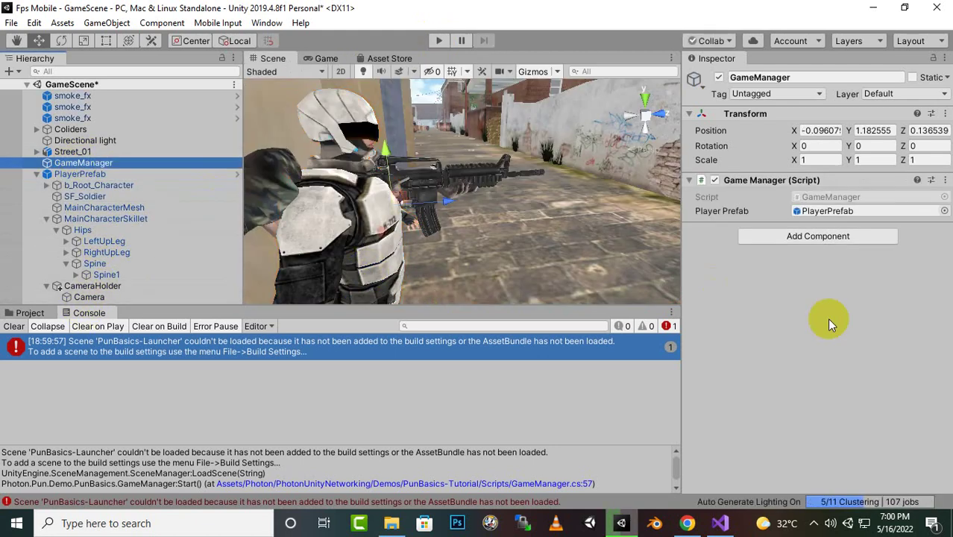
# Clear the console error and switch to the Project assets panel.
pyautogui.click(35, 314)
pyautogui.click(79, 313)
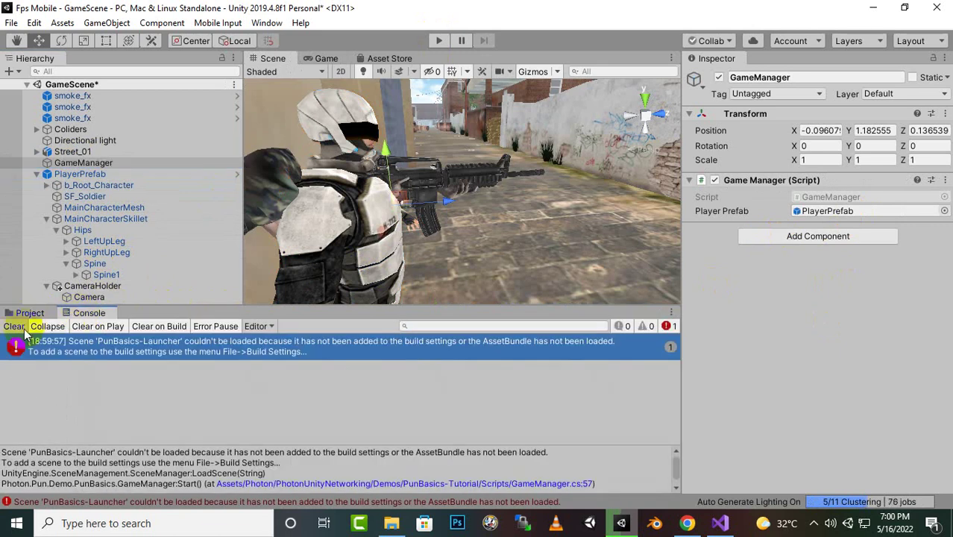
pyautogui.click(14, 326)
pyautogui.click(16, 313)
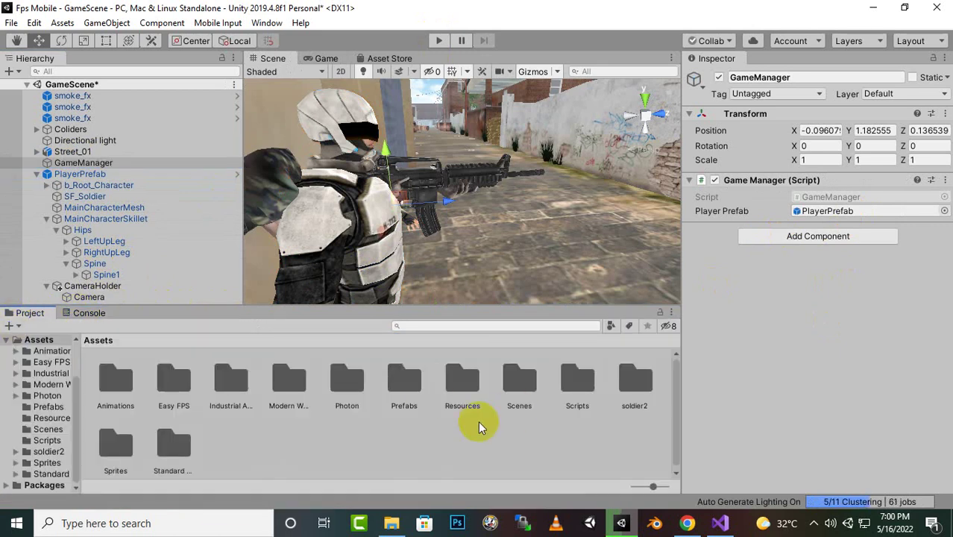
# Check that LobbyScene and GameScene are listed in Build Settings, then close the window.
pyautogui.click(9, 18)
pyautogui.click(9, 159)
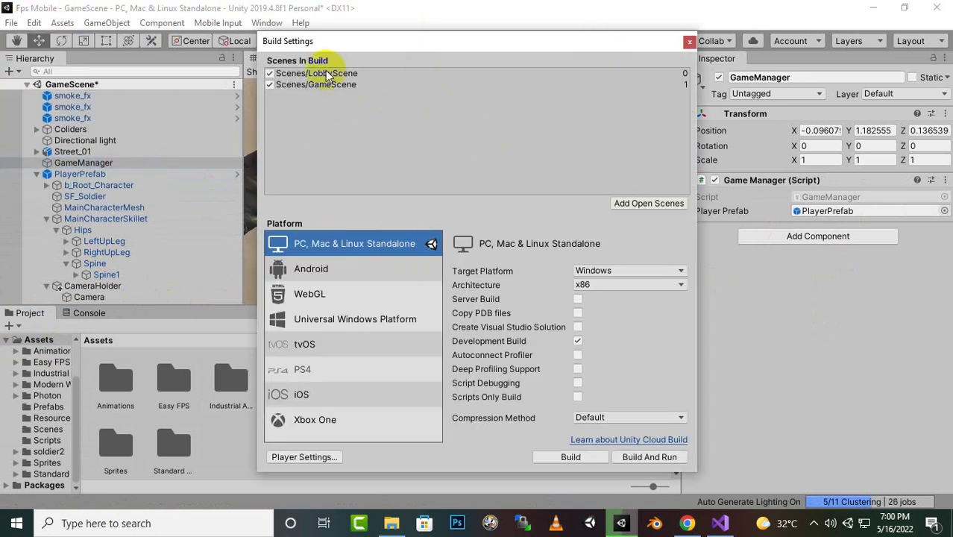
pyautogui.click(381, 87)
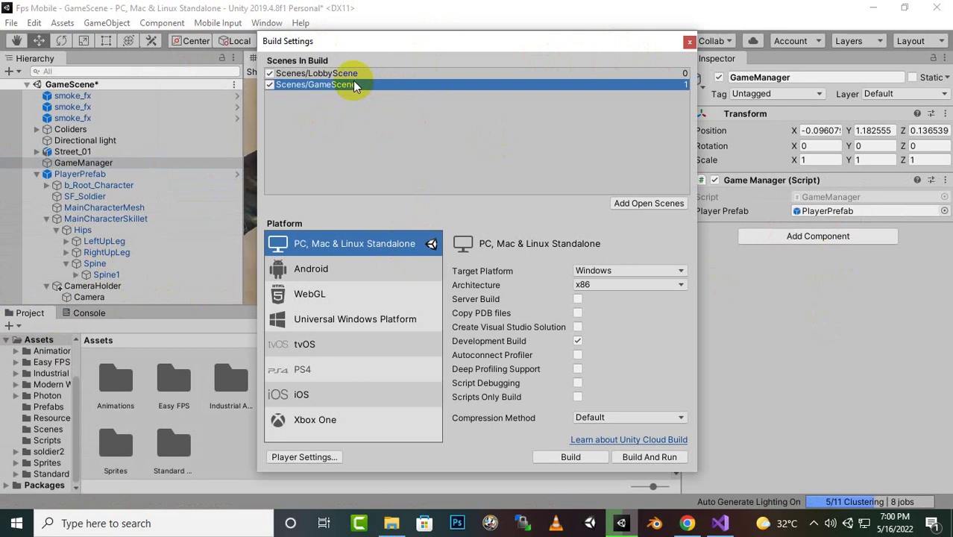
pyautogui.click(358, 75)
pyautogui.click(690, 41)
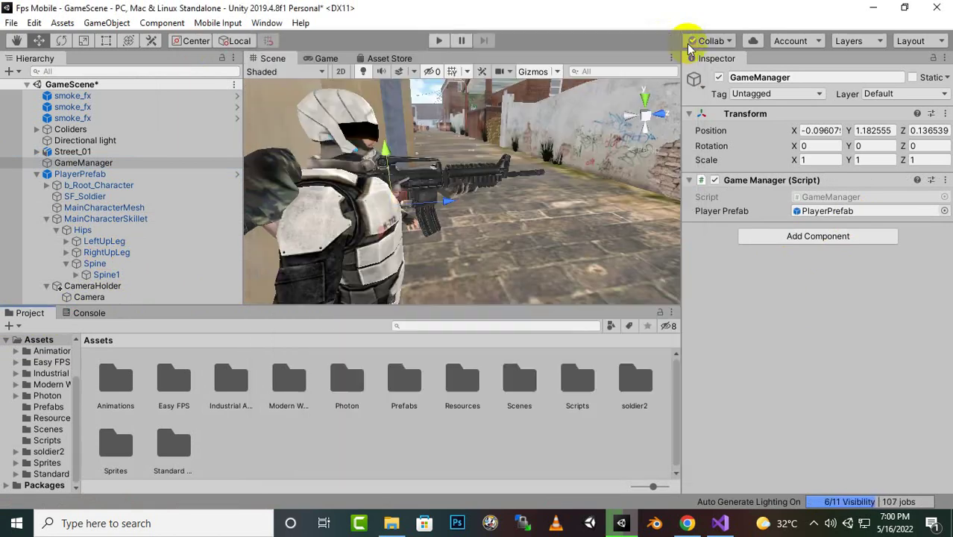